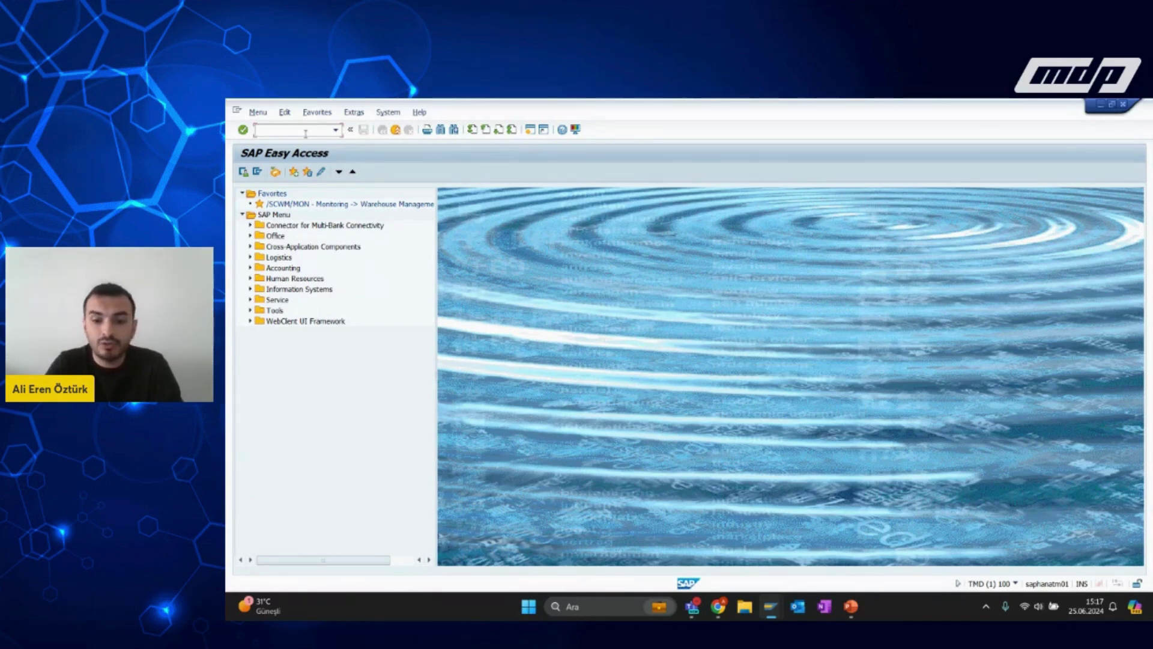
Start an OR1 standard order for sold-to and ship-to EWM17-CU01 with reference 'wave t'.
{"action": "type", "text": "va01"}
{"action": "key", "text": "Return"}
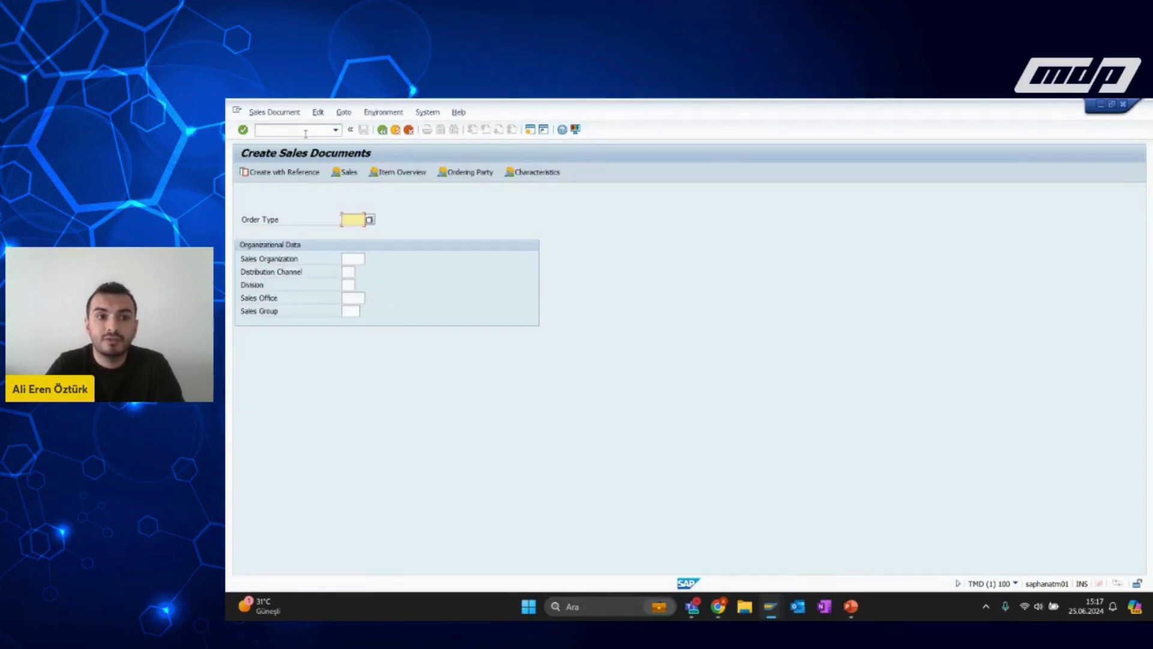
{"action": "type", "text": "OR1"}
{"action": "key", "text": "Return"}
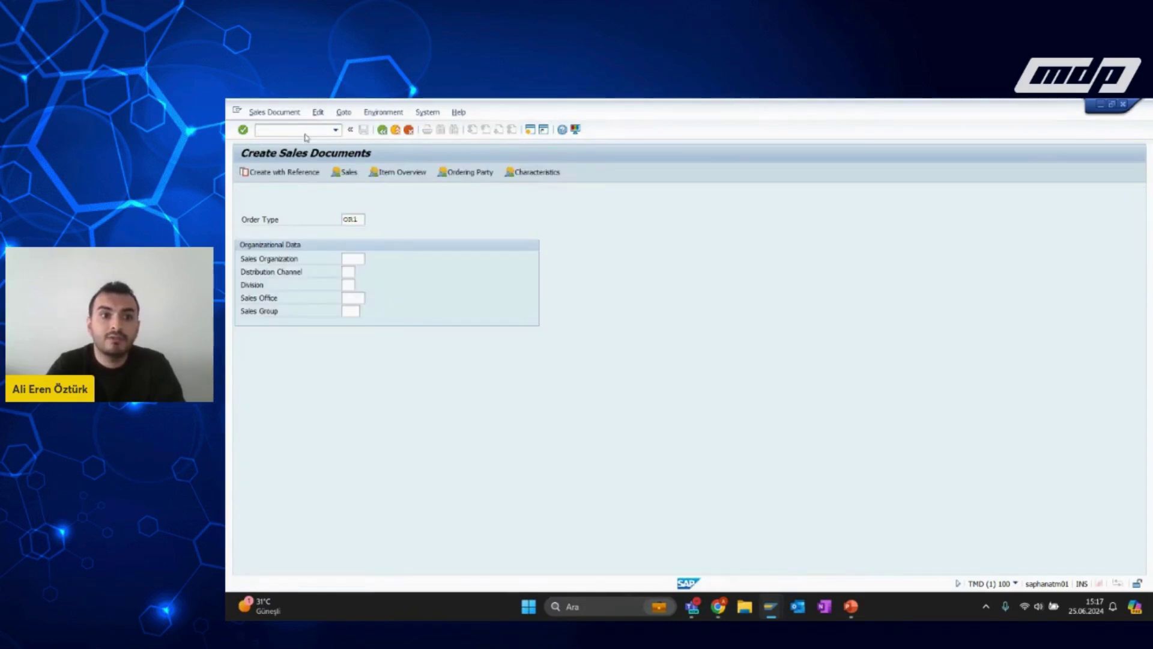
{"action": "left_click", "coordinate": [343, 206]}
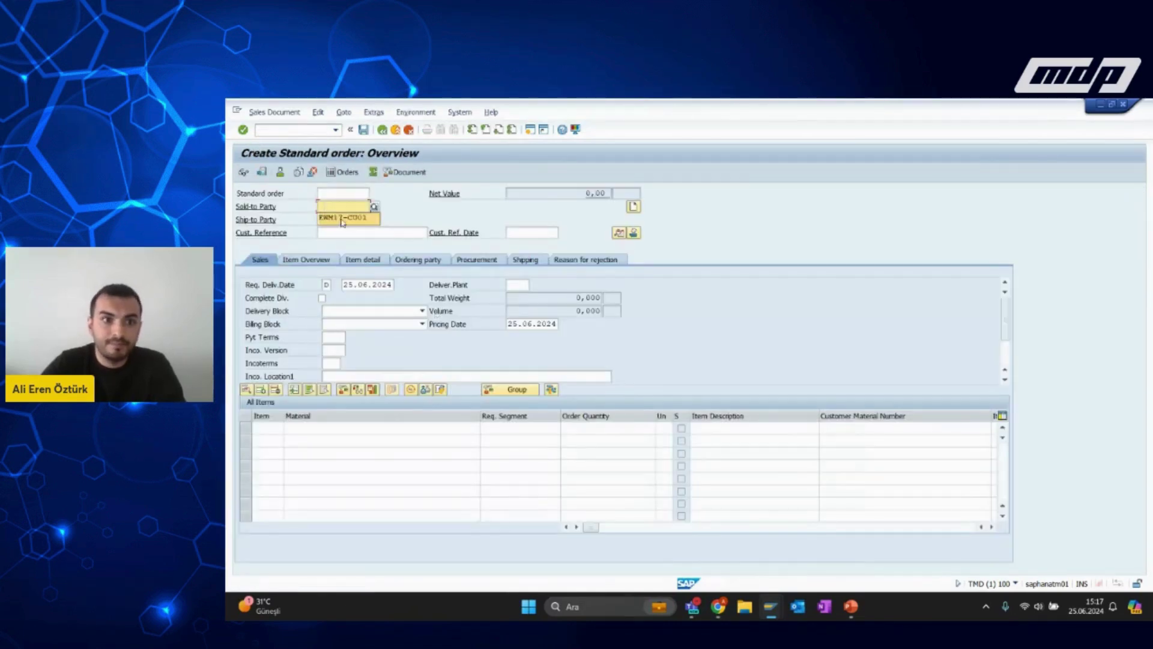
{"action": "left_click", "coordinate": [340, 220]}
{"action": "left_click", "coordinate": [363, 238]}
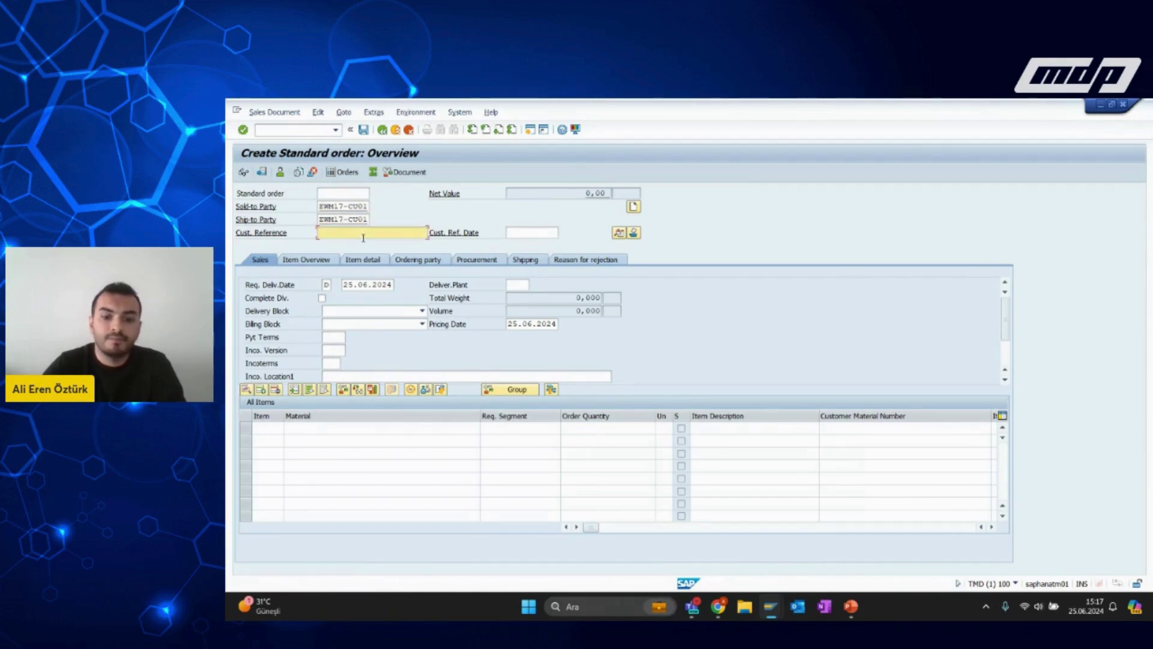
{"action": "type", "text": "wave tes"}
{"action": "key", "text": "Return"}
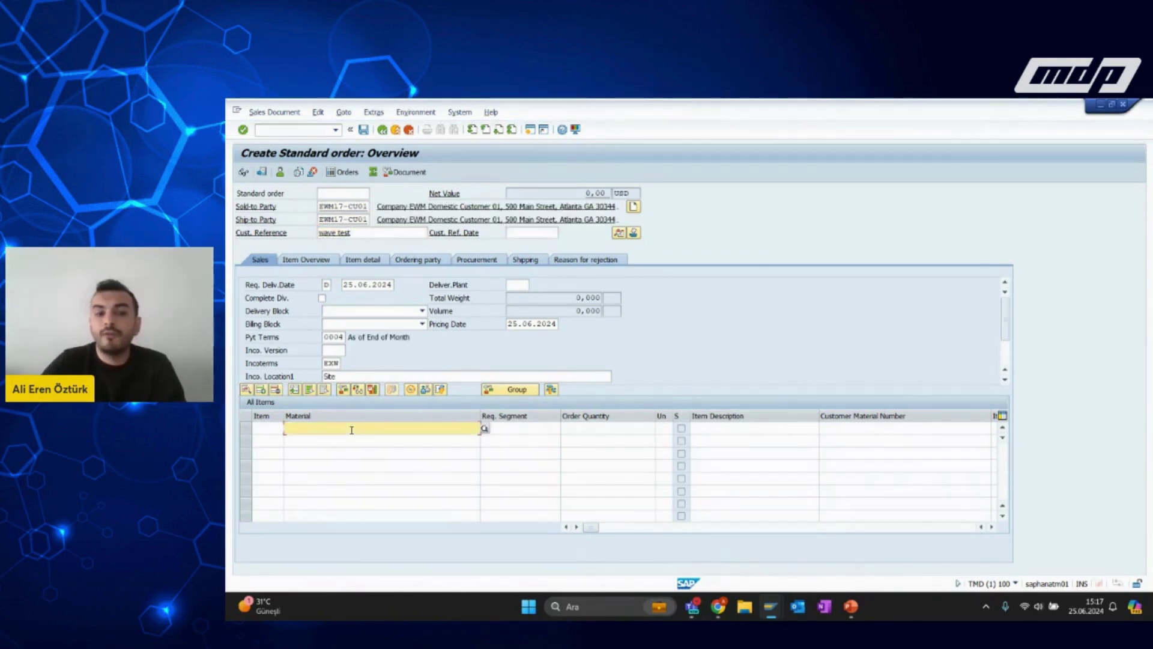
Add item 10: material T-EW50-##, quantity 1, price 1,00.
{"action": "type", "text": "T-EW50-##"}
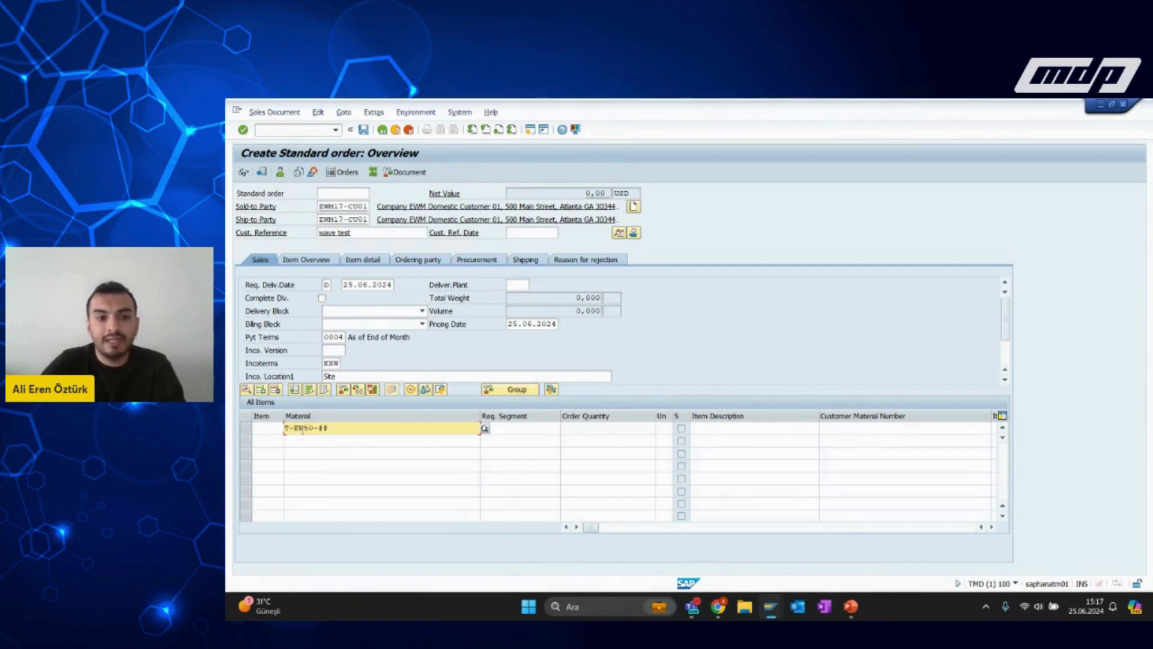
{"action": "left_click", "coordinate": [578, 429]}
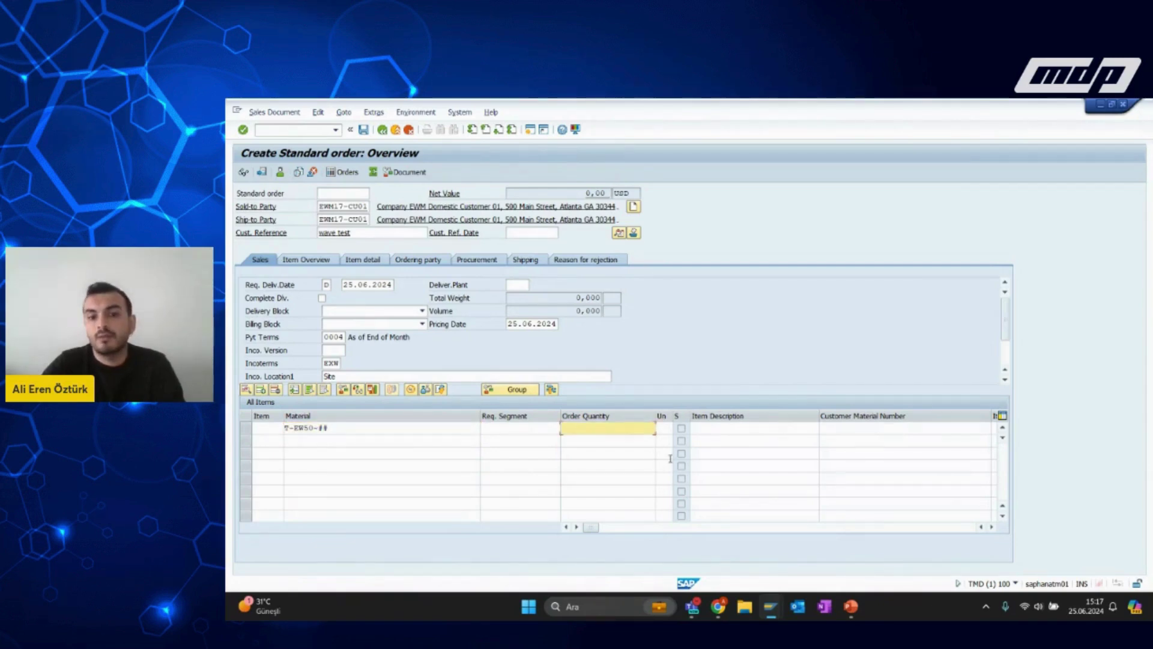
{"action": "type", "text": "1"}
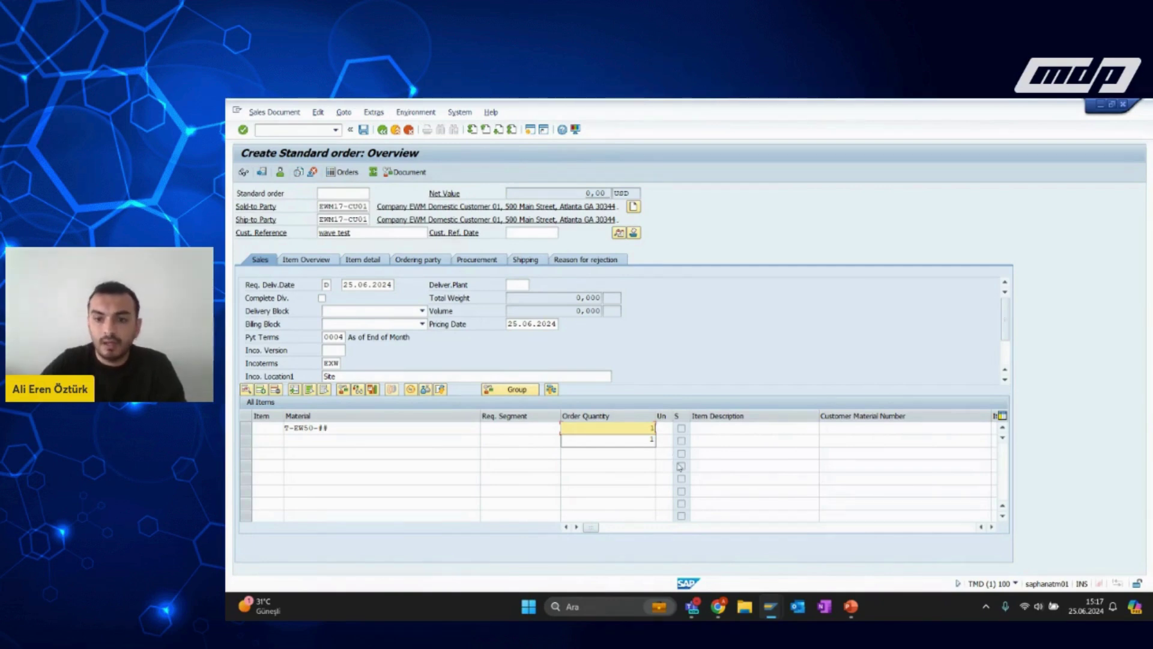
{"action": "key", "text": "Return"}
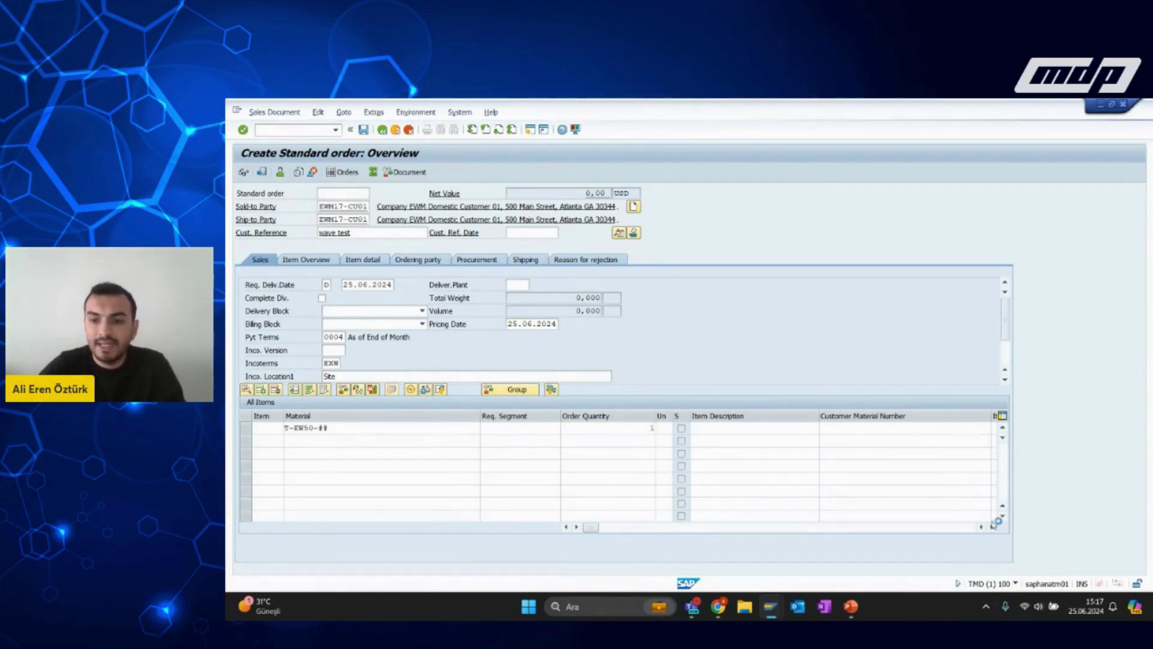
{"action": "left_click", "coordinate": [991, 527]}
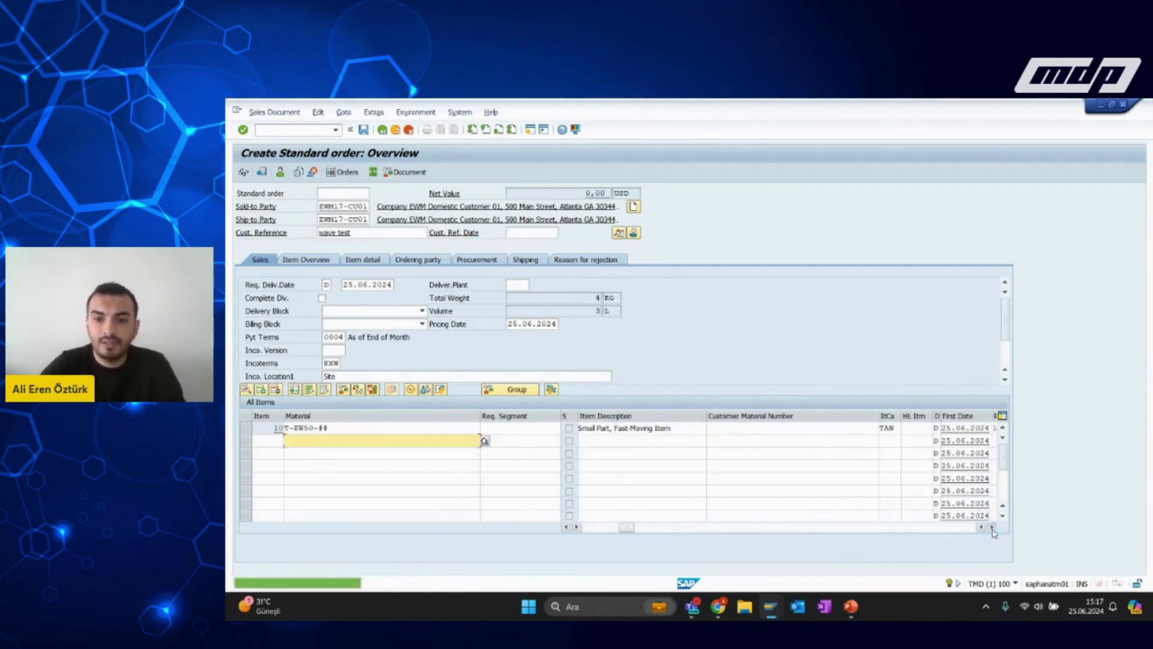
{"action": "left_click", "coordinate": [991, 527]}
{"action": "left_click", "coordinate": [745, 428]}
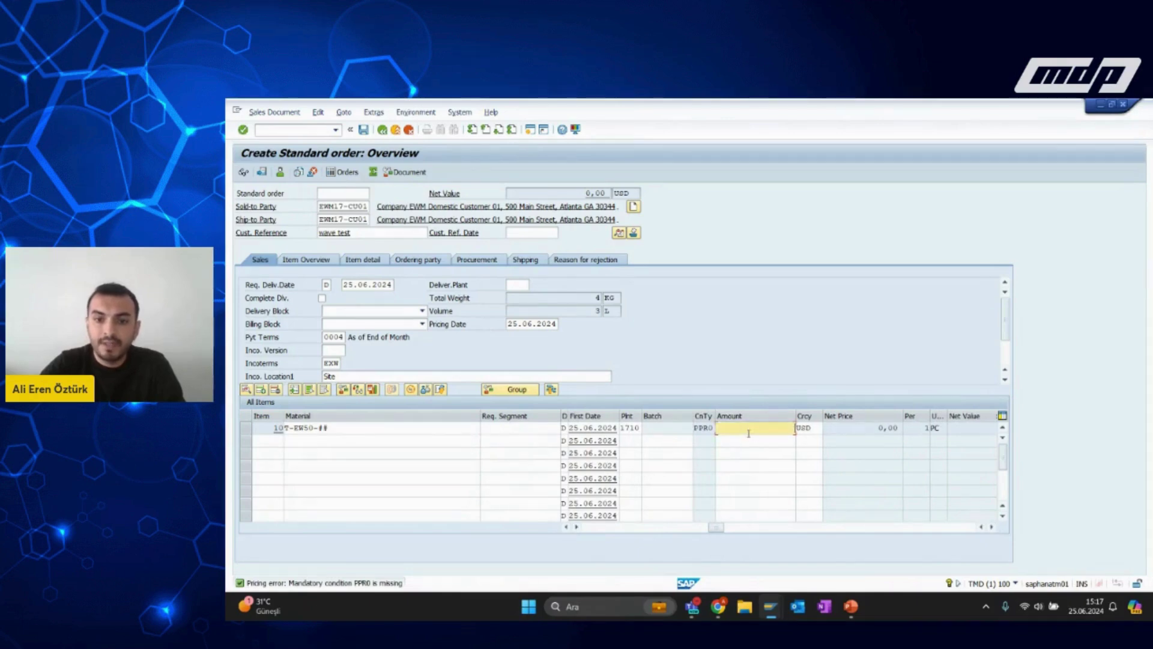
{"action": "type", "text": "1"}
{"action": "key", "text": "Return"}
Set item 10's storage location to ARV2 and confirm the order saved as 936.
{"action": "left_click", "coordinate": [246, 427]}
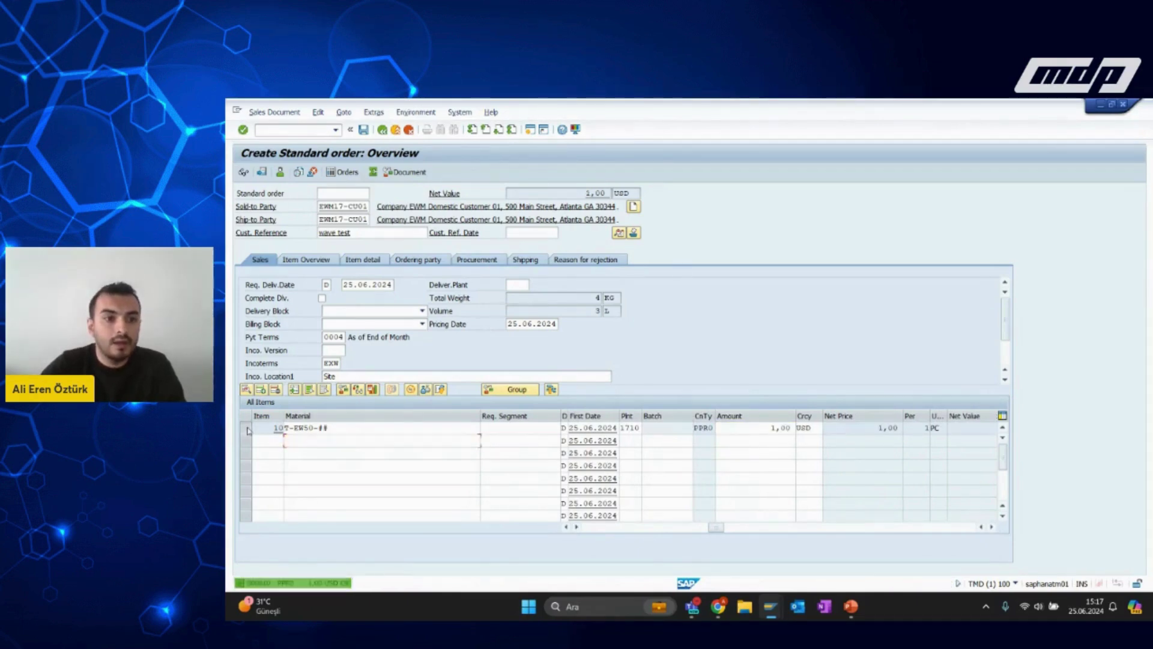
{"action": "left_click", "coordinate": [346, 115]}
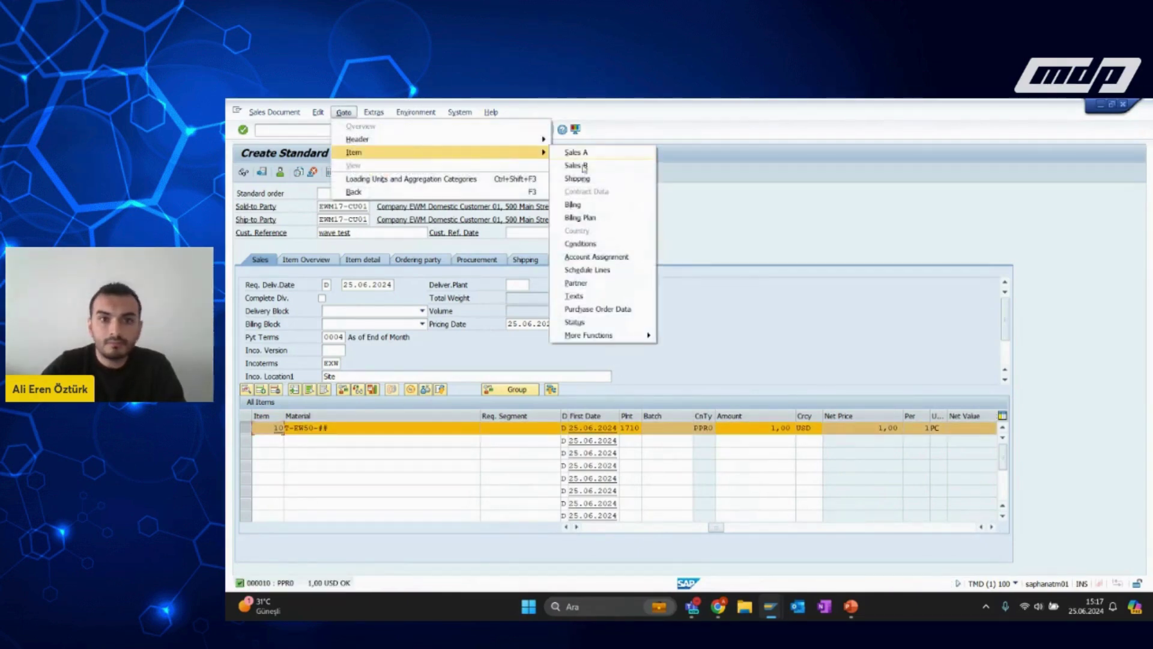
{"action": "left_click", "coordinate": [578, 177]}
{"action": "left_click", "coordinate": [595, 336]}
{"action": "type", "text": "ARV2"}
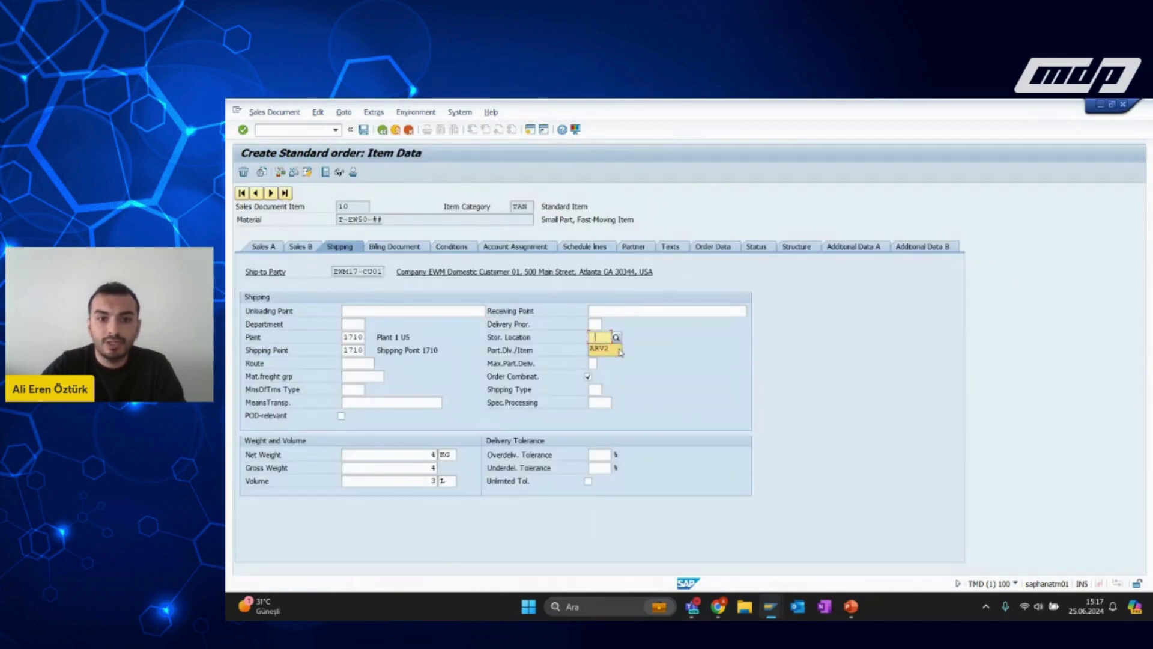
{"action": "key", "text": "Return"}
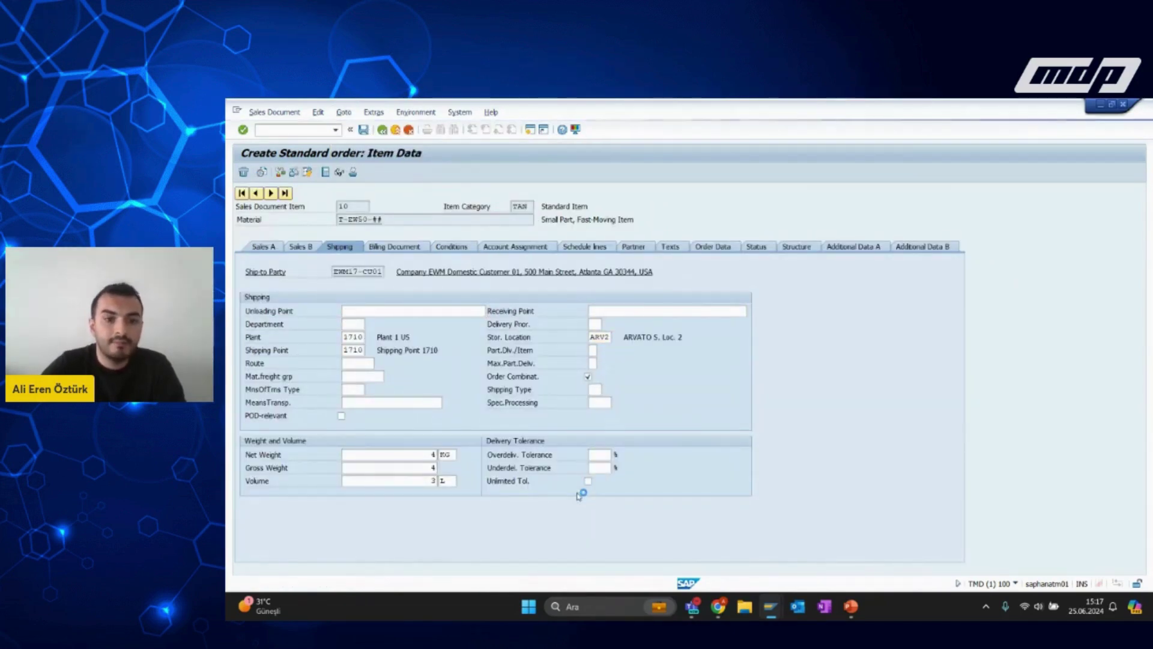
{"action": "double_click", "coordinate": [325, 584]}
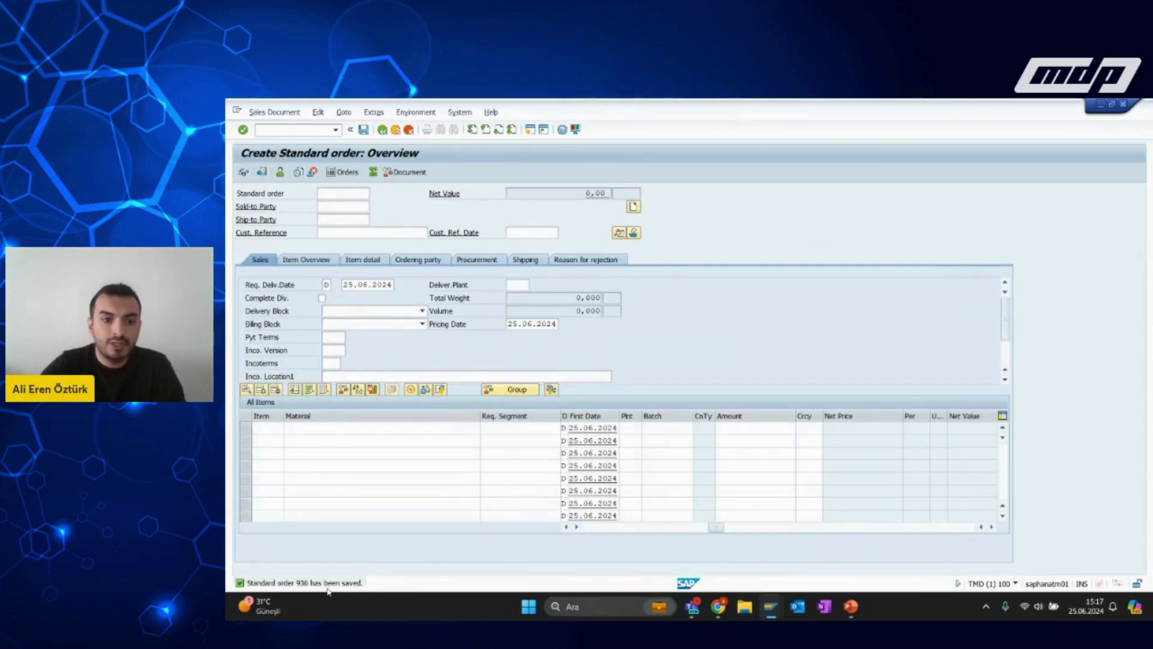
{"action": "double_click", "coordinate": [436, 165]}
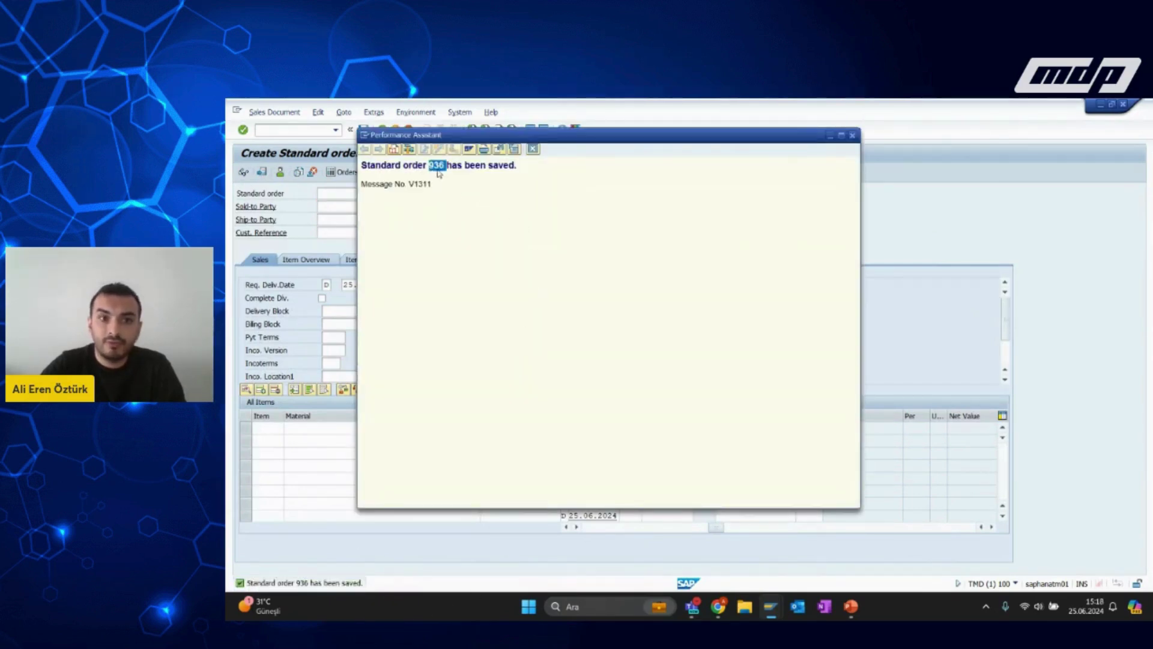
{"action": "left_click", "coordinate": [852, 136]}
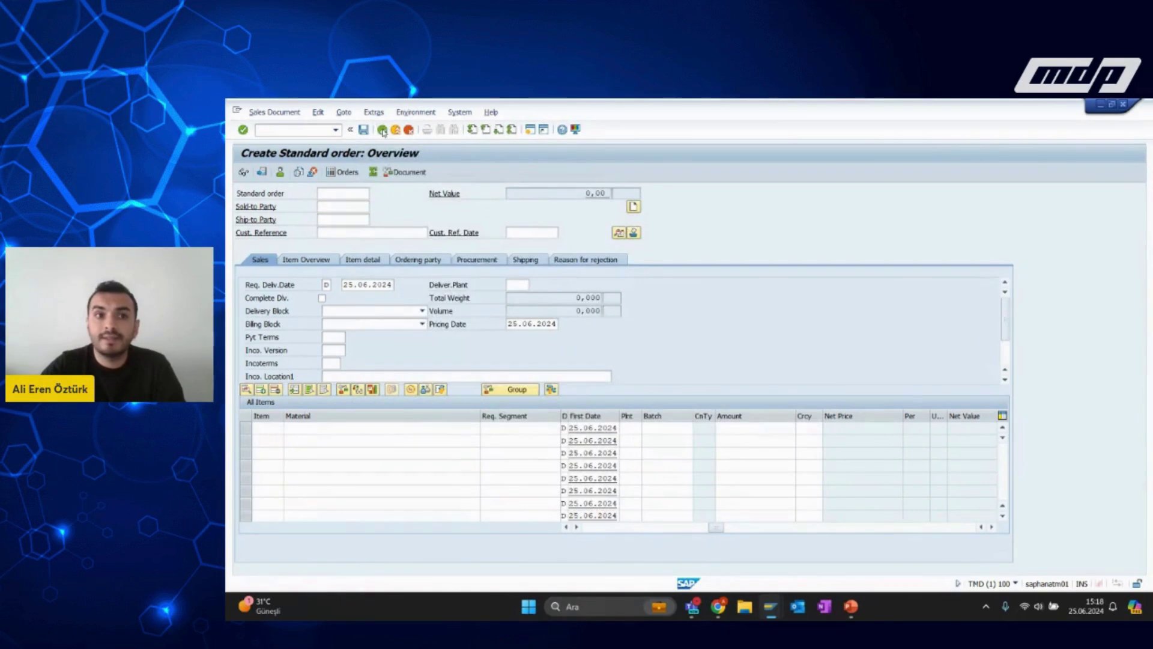
Start an outbound delivery in VL01N for order 936 at shipping point 1710.
{"action": "left_click", "coordinate": [409, 130]}
{"action": "left_click", "coordinate": [382, 129]}
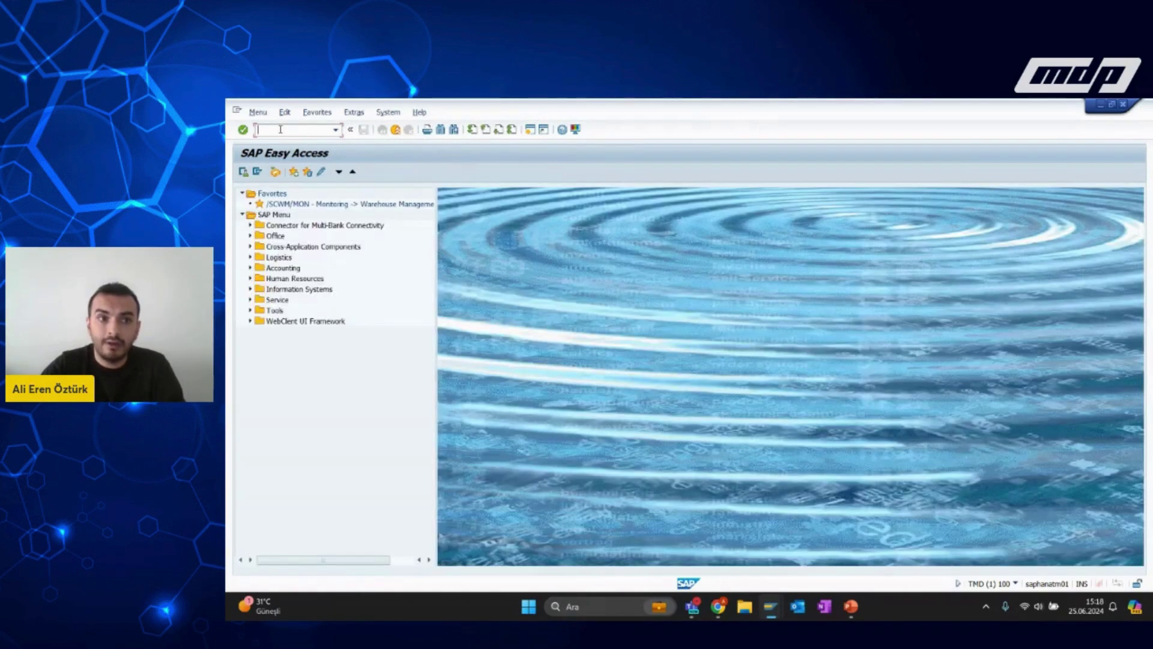
{"action": "left_click", "coordinate": [282, 131]}
{"action": "type", "text": "vl01n"}
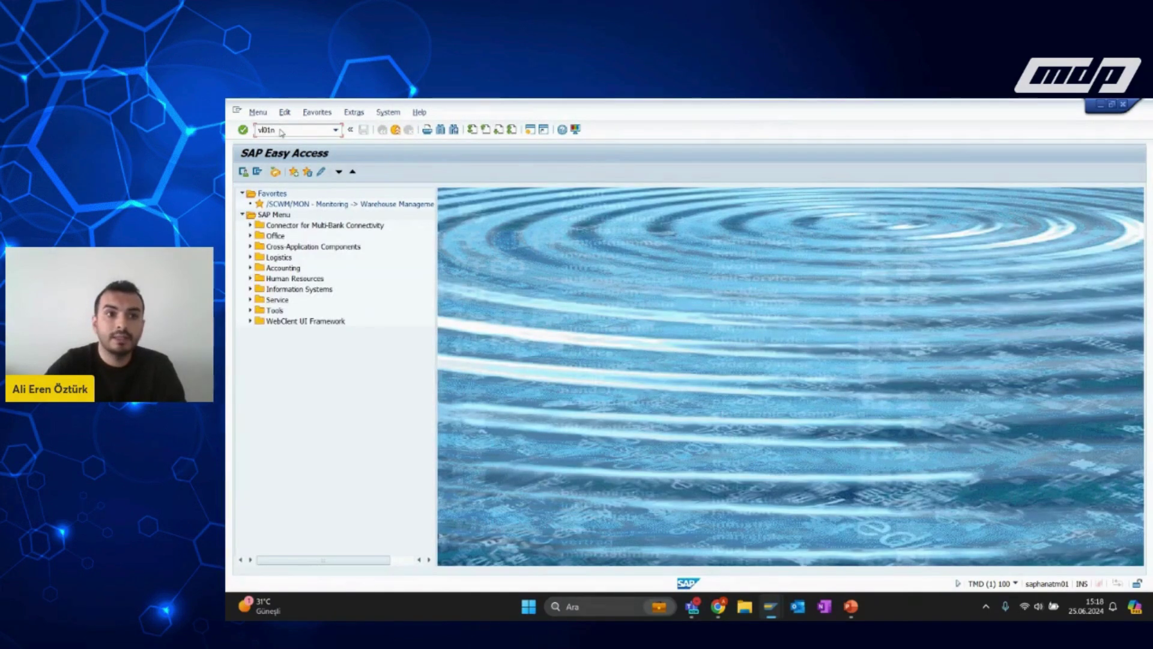
{"action": "key", "text": "Return"}
{"action": "left_click", "coordinate": [362, 219]}
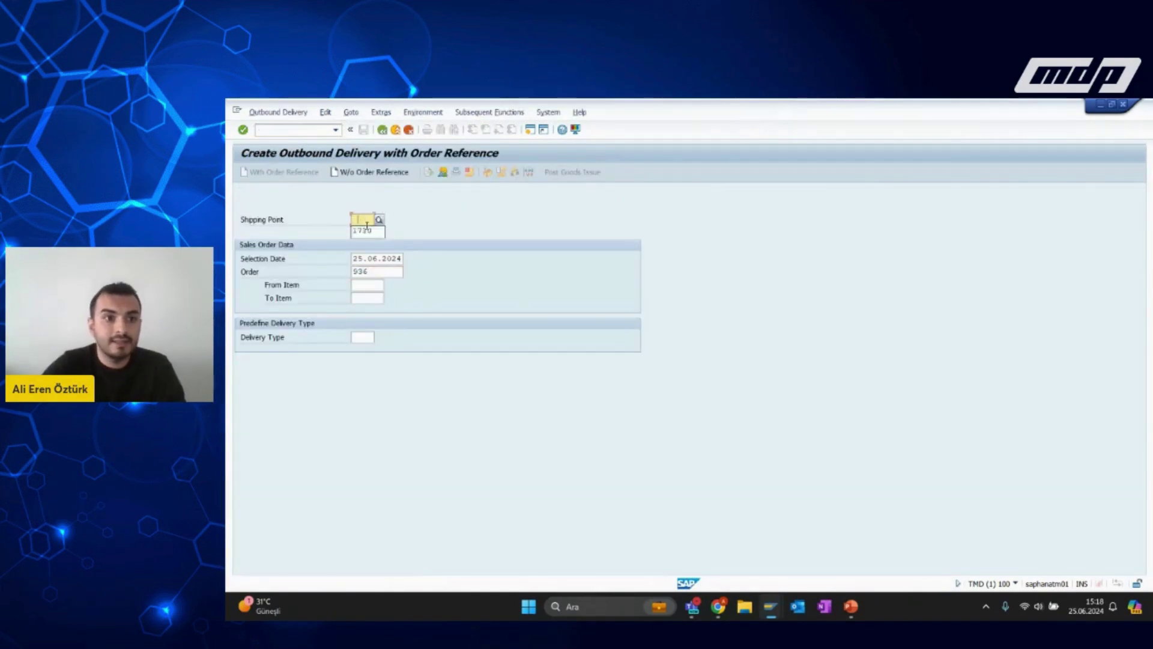
{"action": "type", "text": "1710"}
{"action": "key", "text": "Return"}
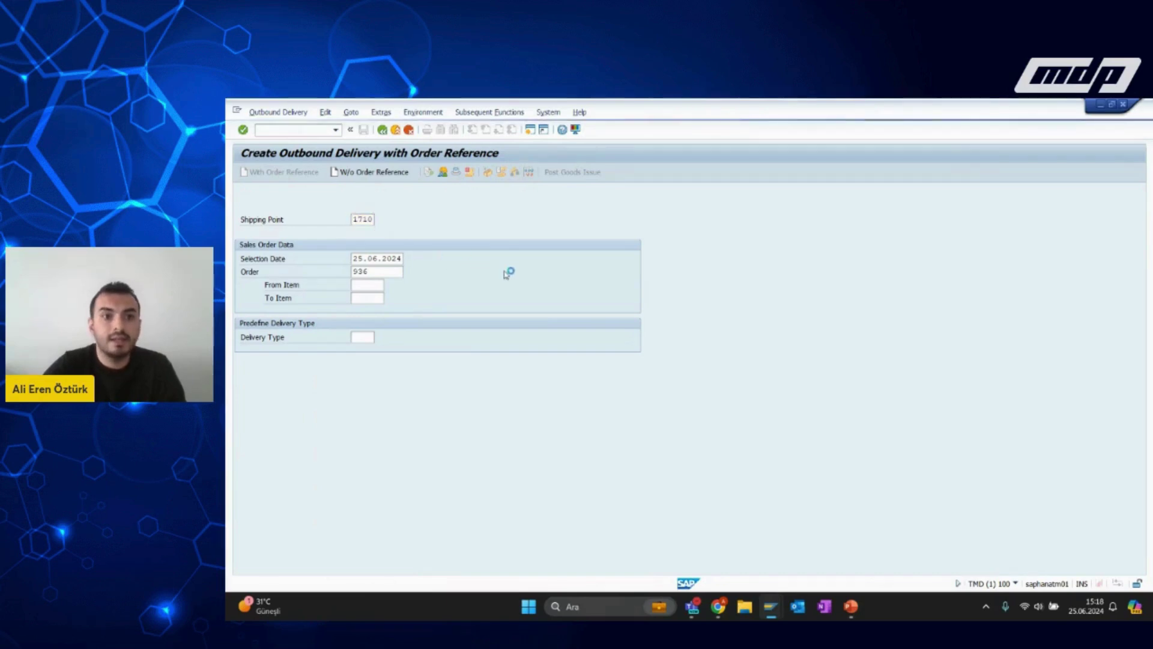
Save the delivery with item 10 and note delivery number 80000863.
{"action": "left_click", "coordinate": [245, 323]}
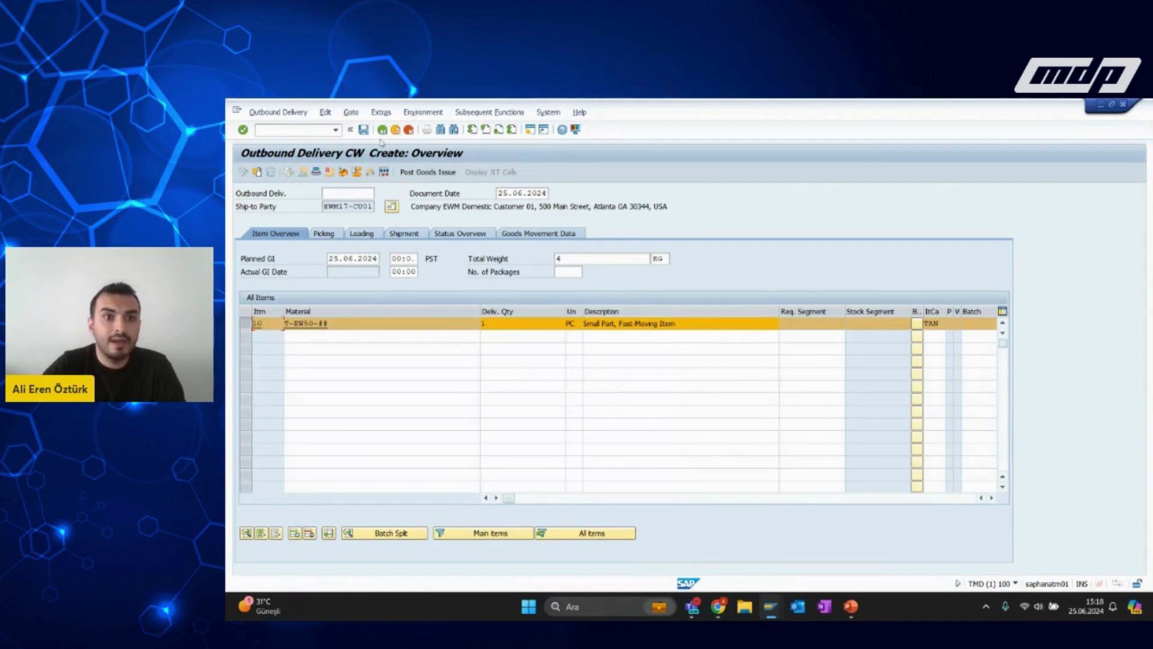
{"action": "left_click", "coordinate": [363, 129]}
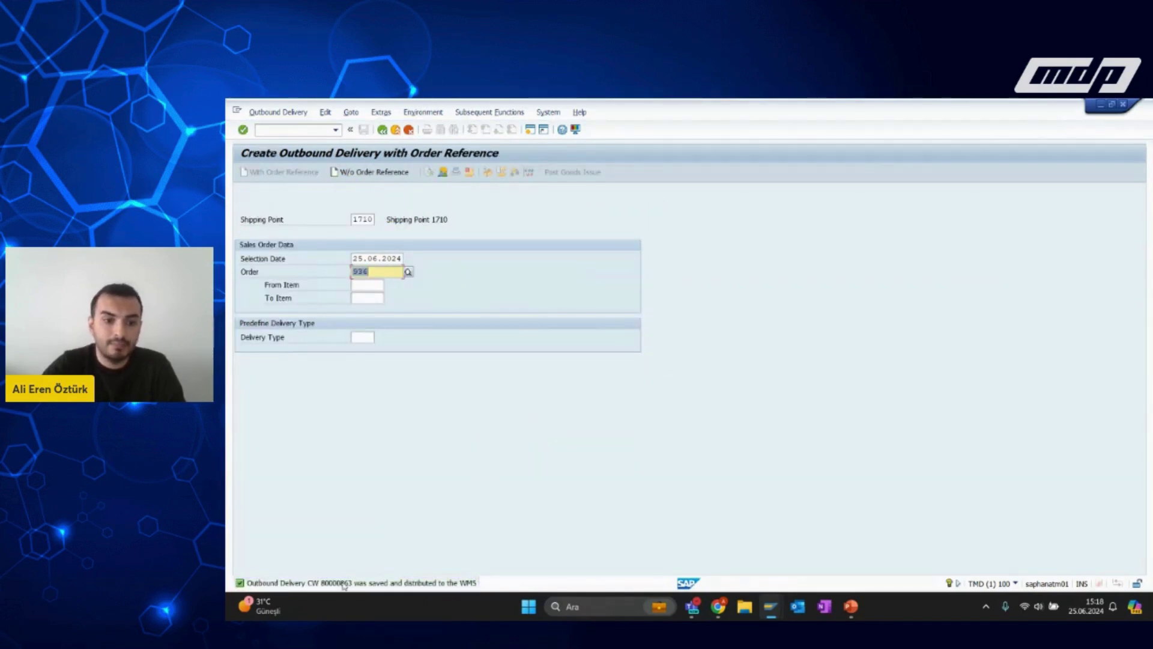
{"action": "double_click", "coordinate": [344, 584]}
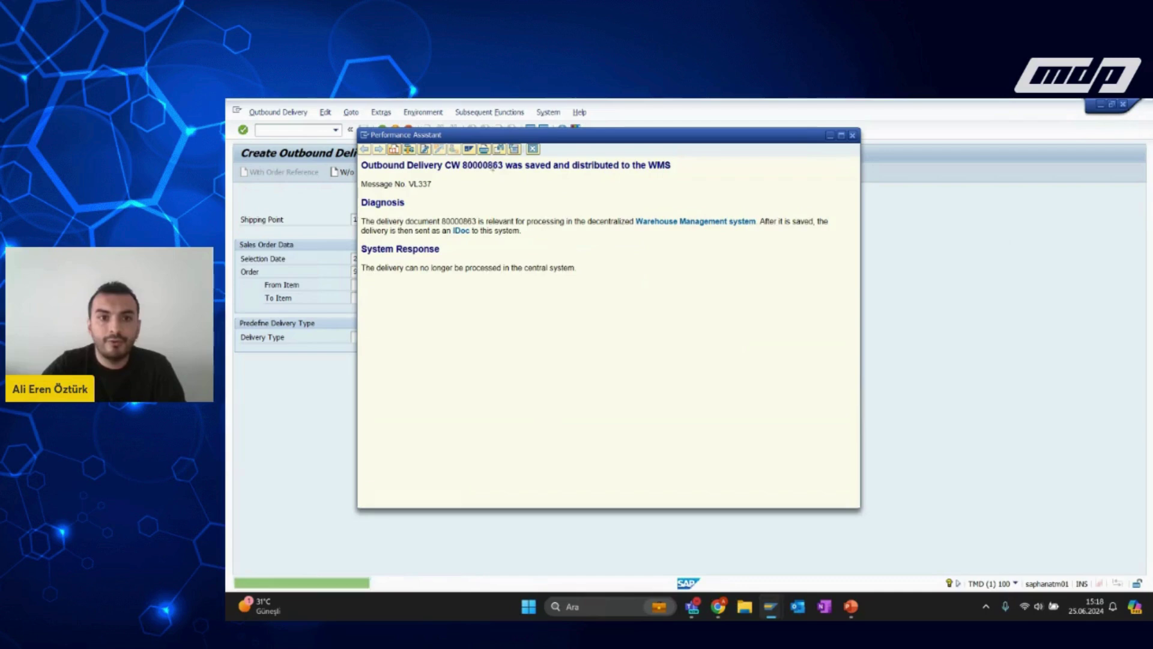
{"action": "double_click", "coordinate": [490, 165]}
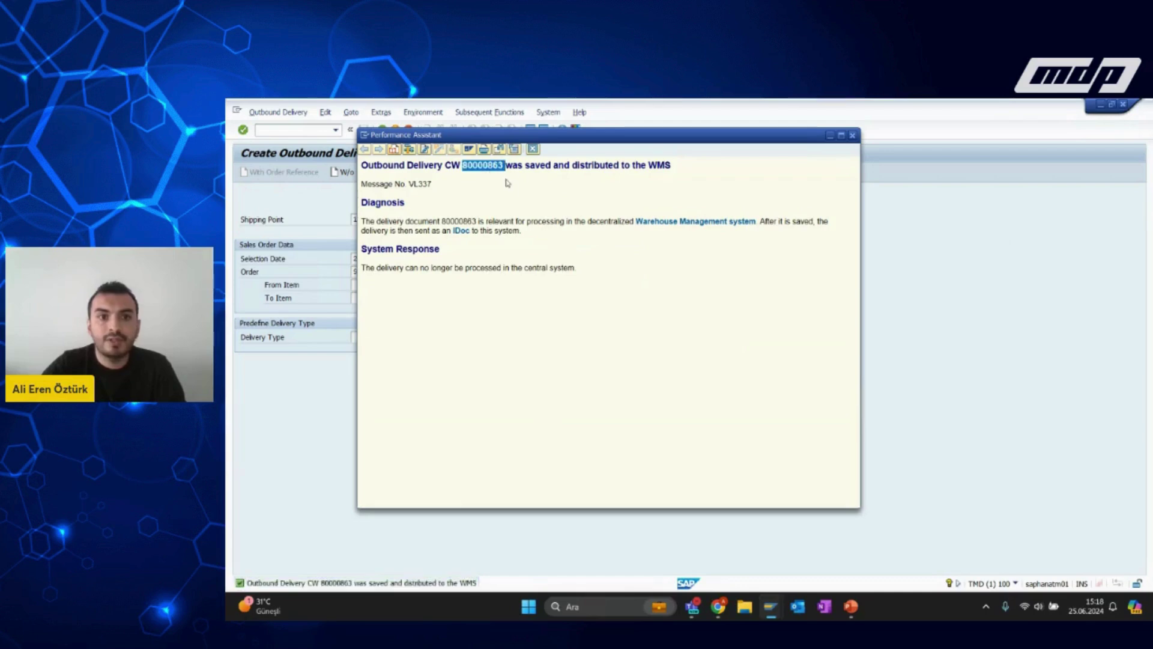
{"action": "left_click", "coordinate": [852, 136]}
Look up Logistics Execution Delivery 80000863 in outbound delivery order maintenance (/n/scwm/prdo).
{"action": "left_click", "coordinate": [387, 129]}
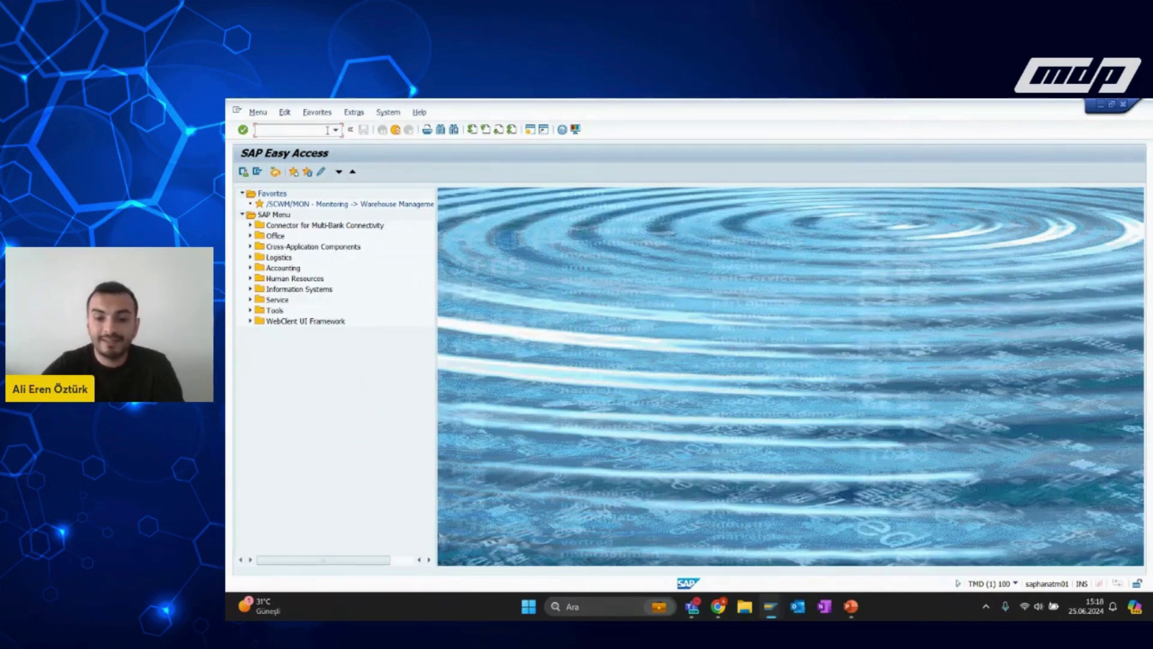
{"action": "type", "text": "/n/scwm"}
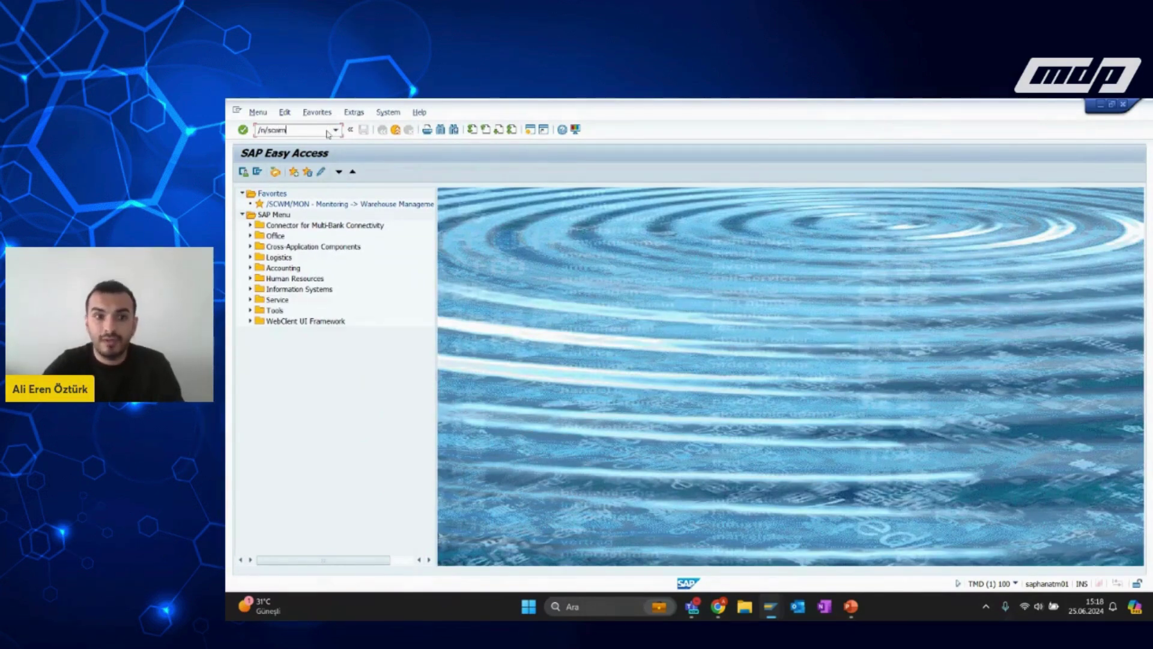
{"action": "type", "text": "/prdo"}
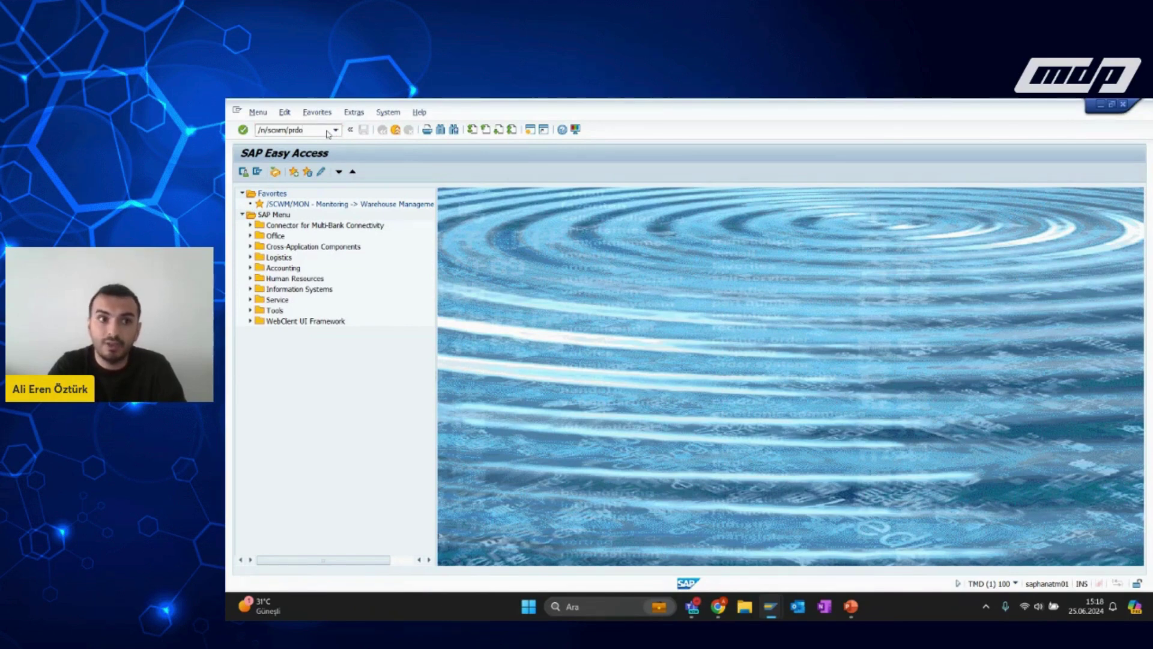
{"action": "key", "text": "Return"}
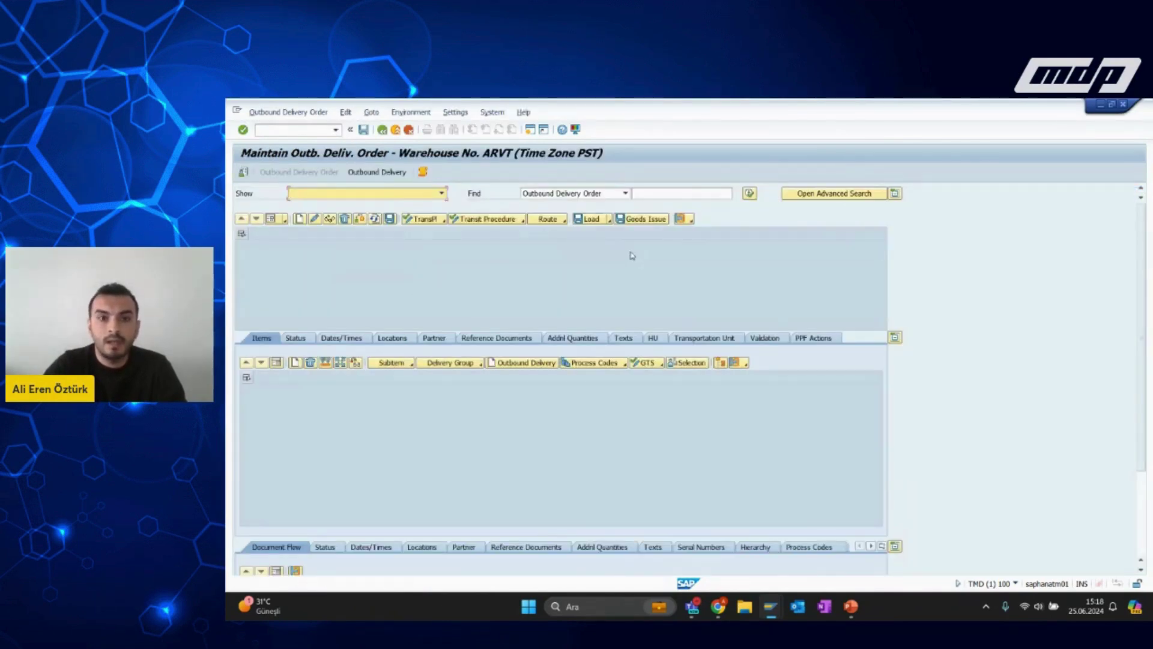
{"action": "left_click", "coordinate": [625, 192]}
{"action": "left_click", "coordinate": [580, 220]}
{"action": "left_click", "coordinate": [664, 195]}
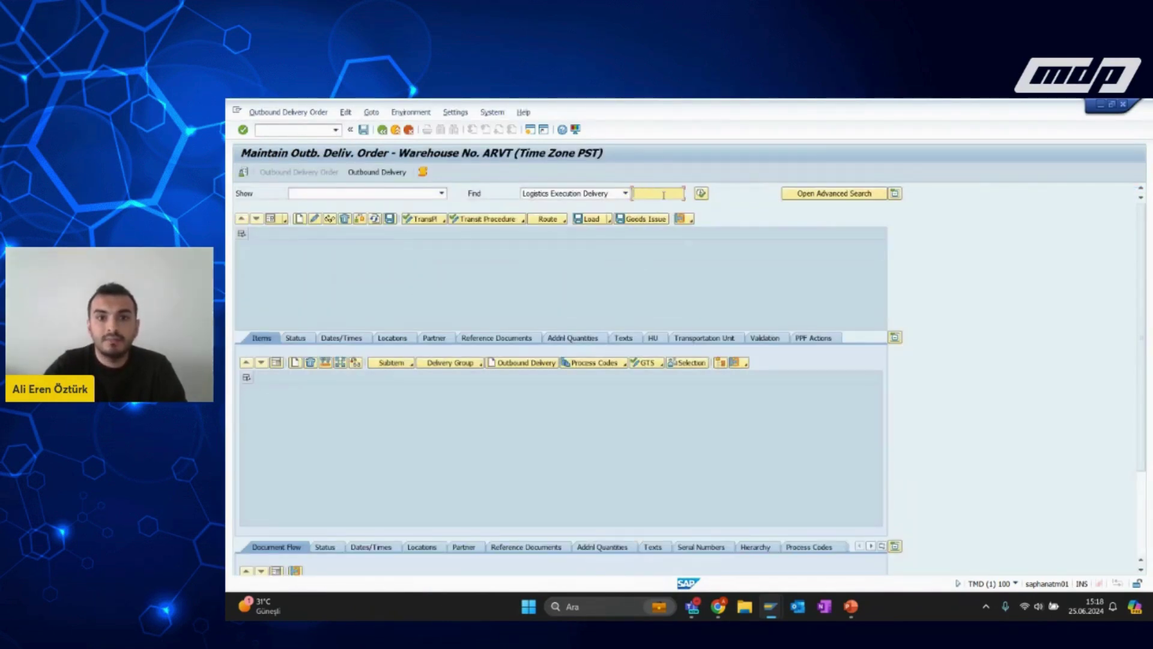
{"action": "type", "text": "80000863"}
{"action": "left_click", "coordinate": [702, 194]}
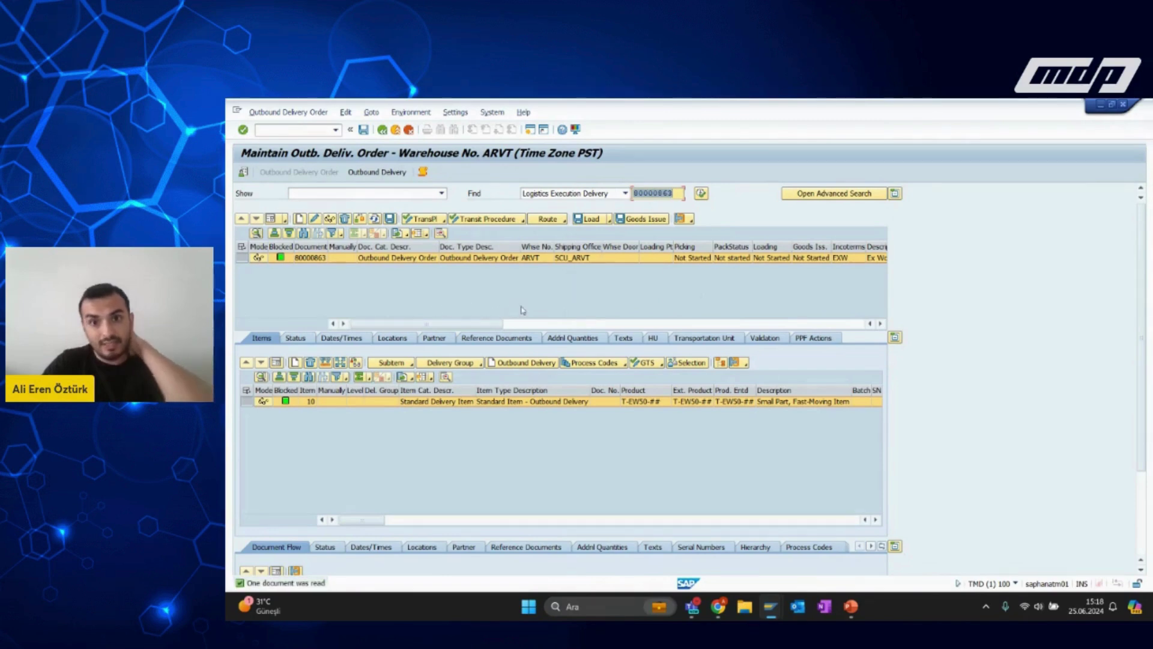
Check the PPF actions for Assign Warehouse Request to Wave, and copy delivery number 80000863.
{"action": "left_click", "coordinate": [818, 340]}
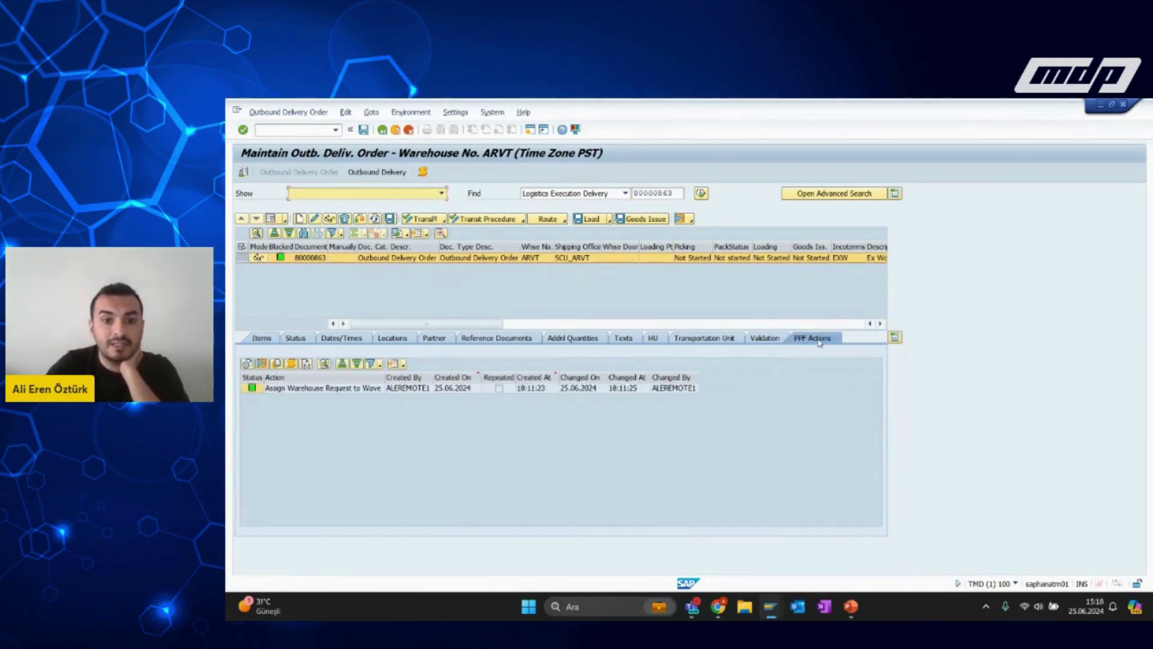
{"action": "left_click", "coordinate": [307, 389]}
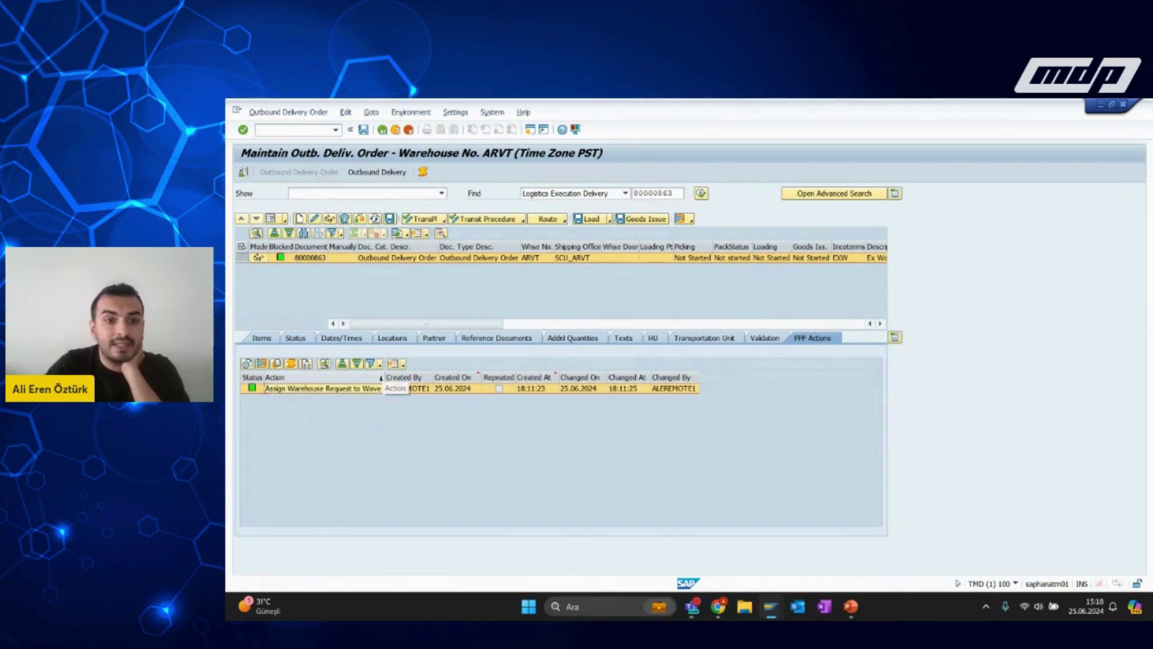
{"action": "left_click_drag", "start_coordinate": [383, 378], "coordinate": [516, 378]}
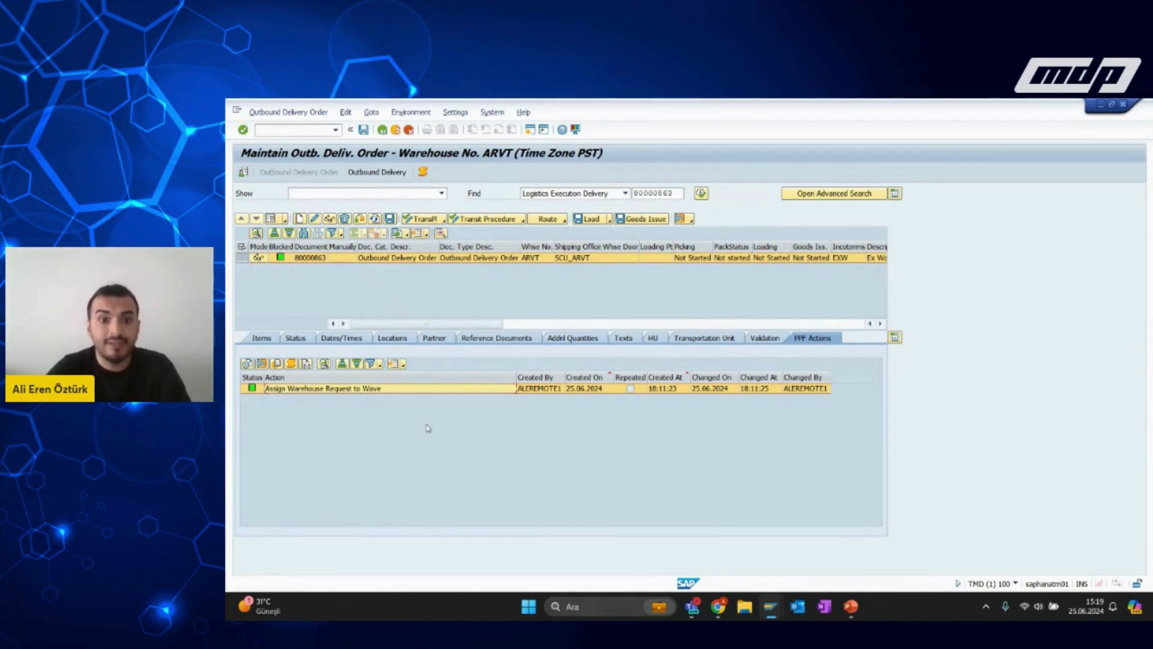
{"action": "left_click", "coordinate": [315, 258]}
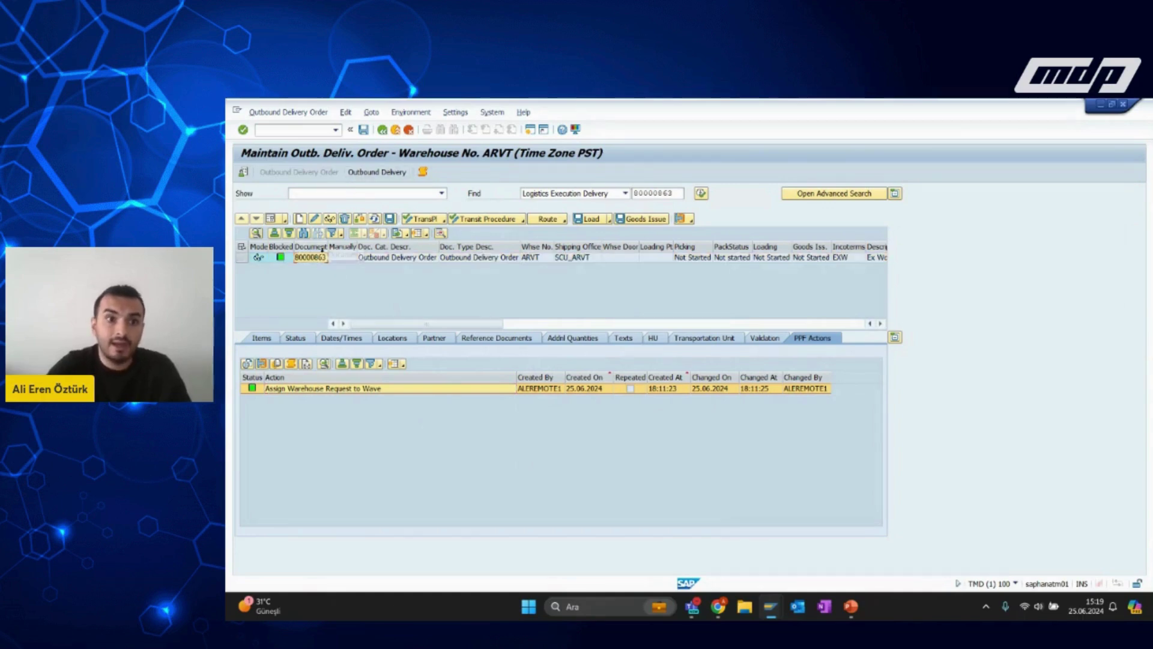
{"action": "left_click", "coordinate": [324, 131]}
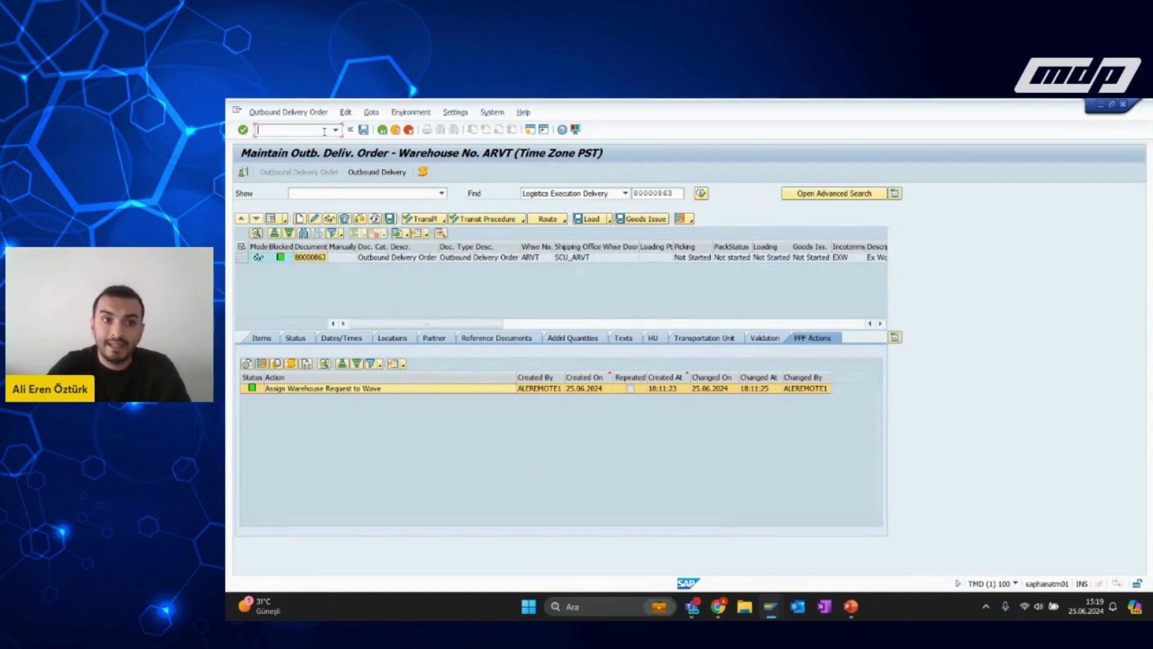
Search outbound wave management by document 80000863 and select wave 4000045.
{"action": "type", "text": "/n/"}
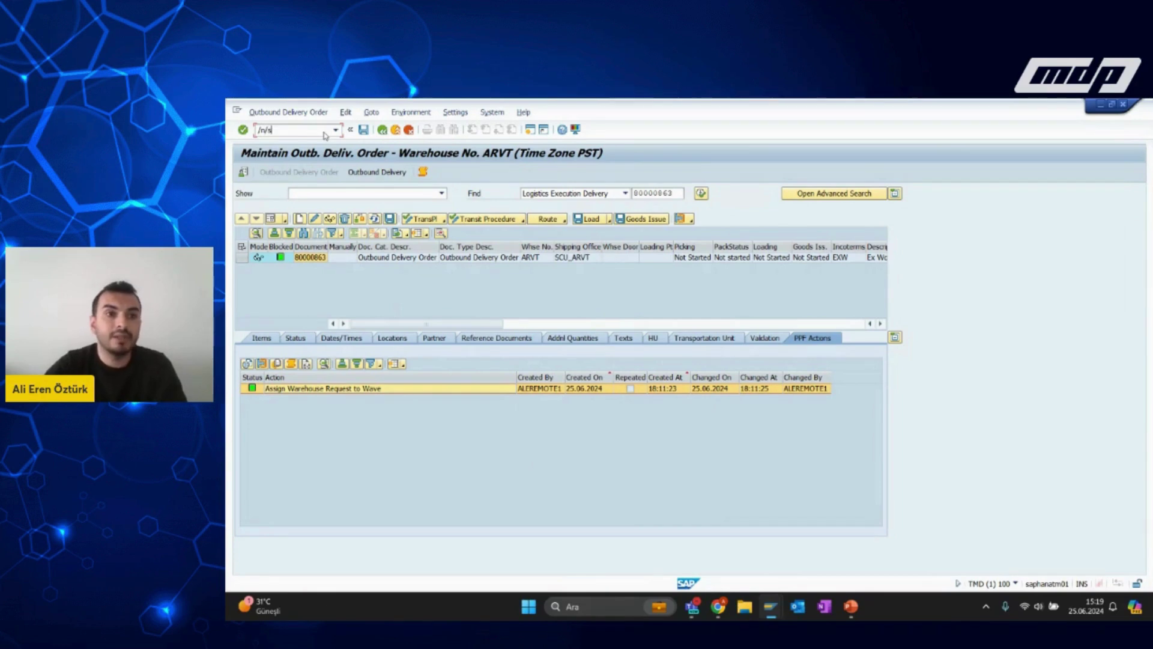
{"action": "type", "text": "scwm/wave"}
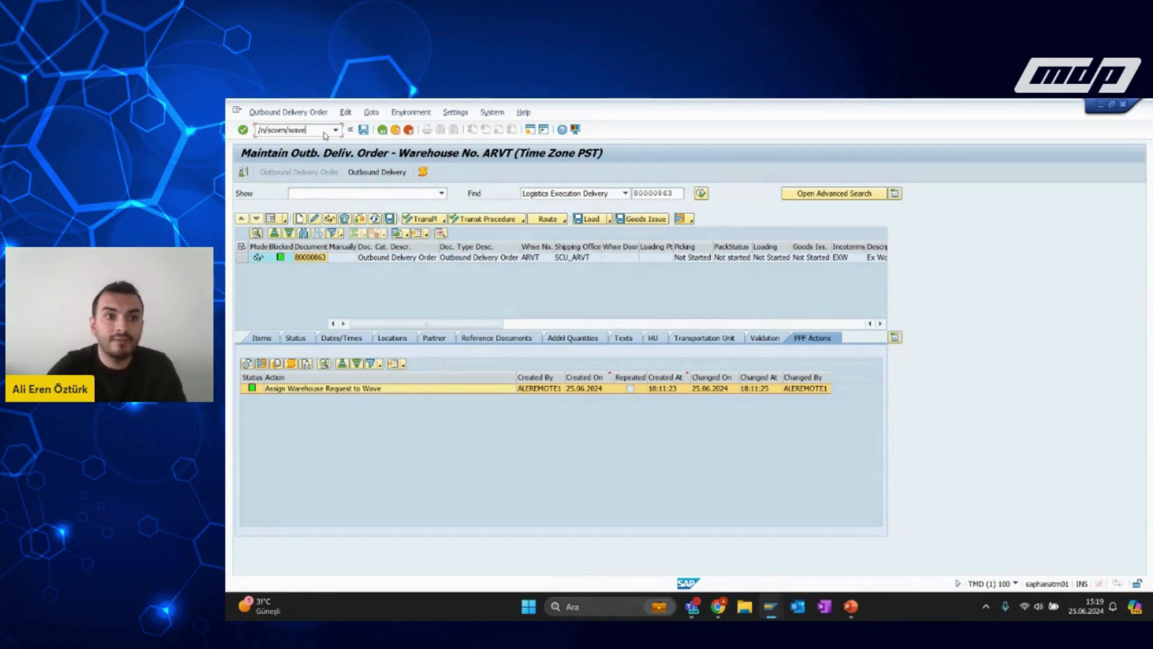
{"action": "key", "text": "Return"}
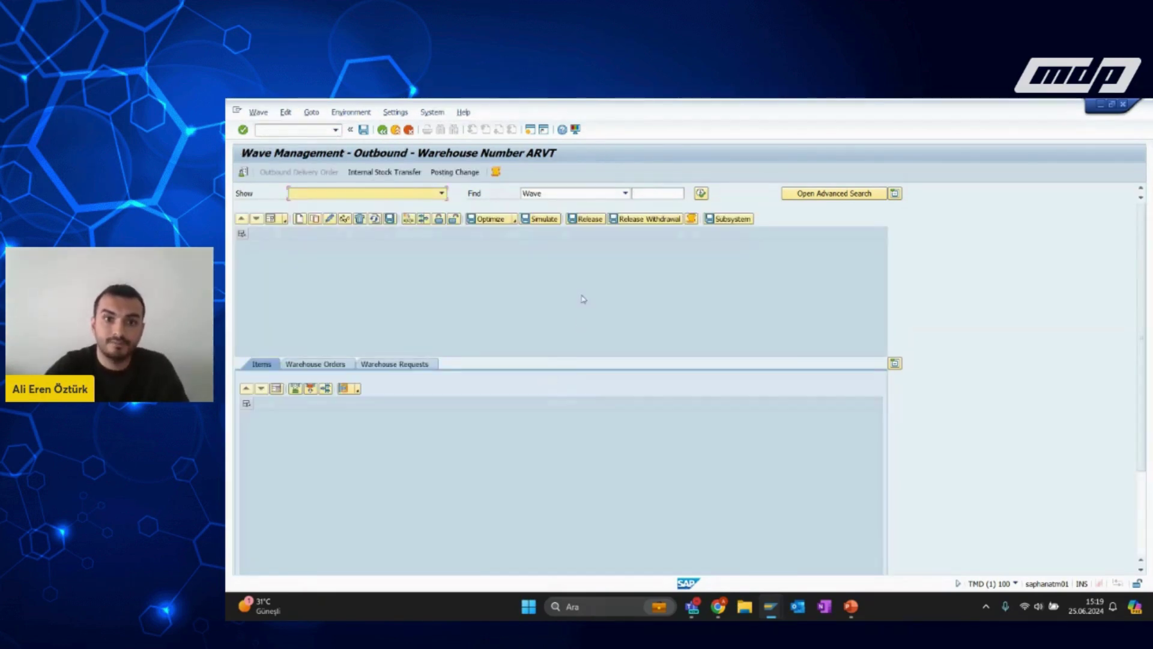
{"action": "left_click", "coordinate": [625, 194]}
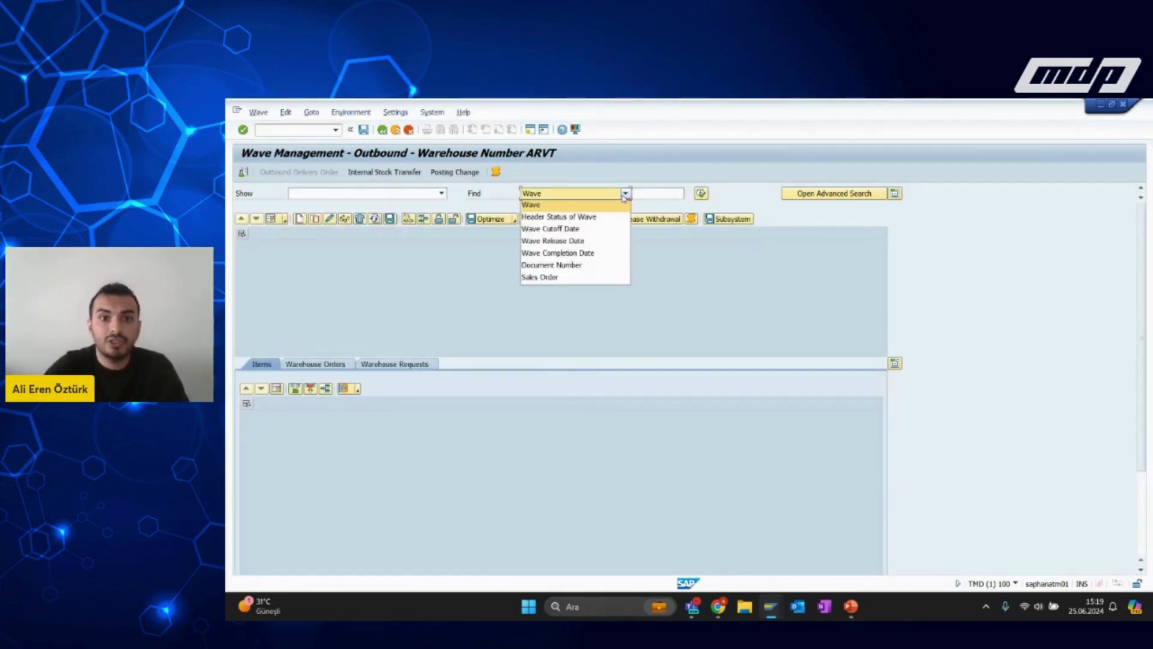
{"action": "left_click", "coordinate": [611, 265]}
{"action": "left_click", "coordinate": [655, 193]}
{"action": "type", "text": "80000863"}
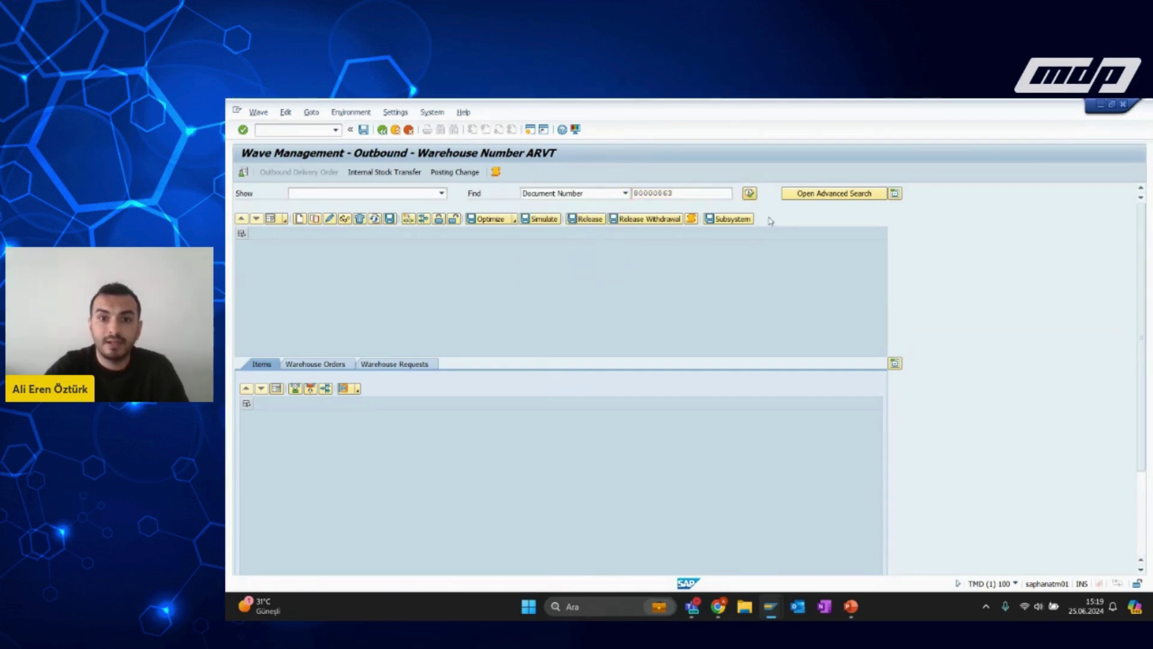
{"action": "key", "text": "Return"}
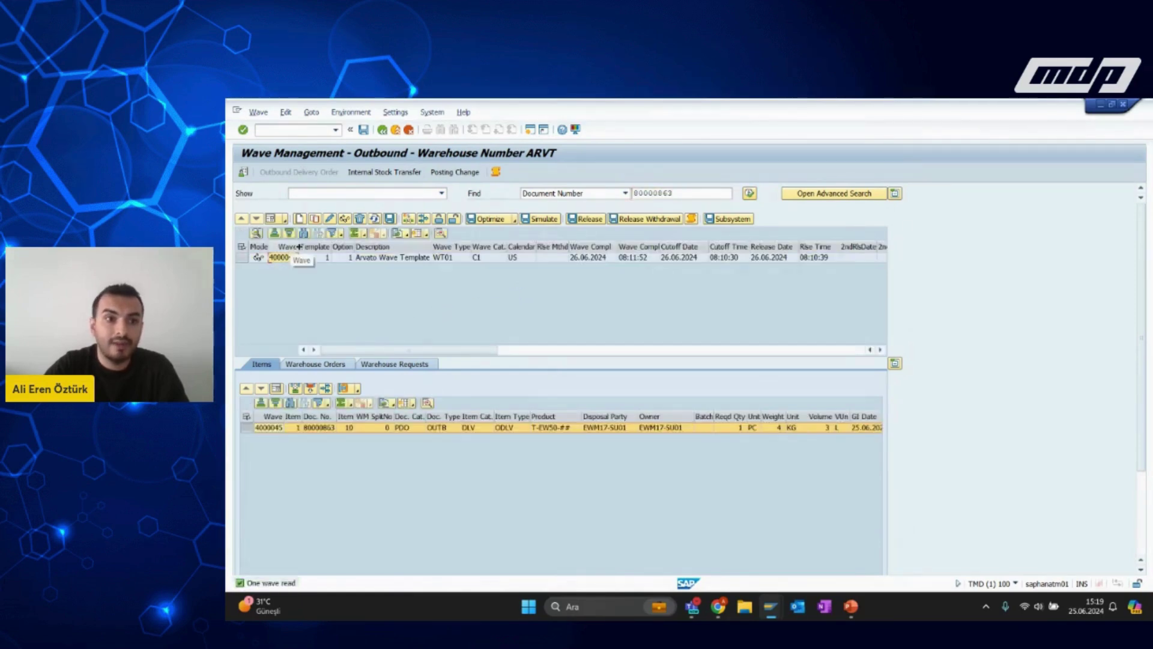
{"action": "double_click", "coordinate": [298, 247]}
{"action": "left_click", "coordinate": [242, 257]}
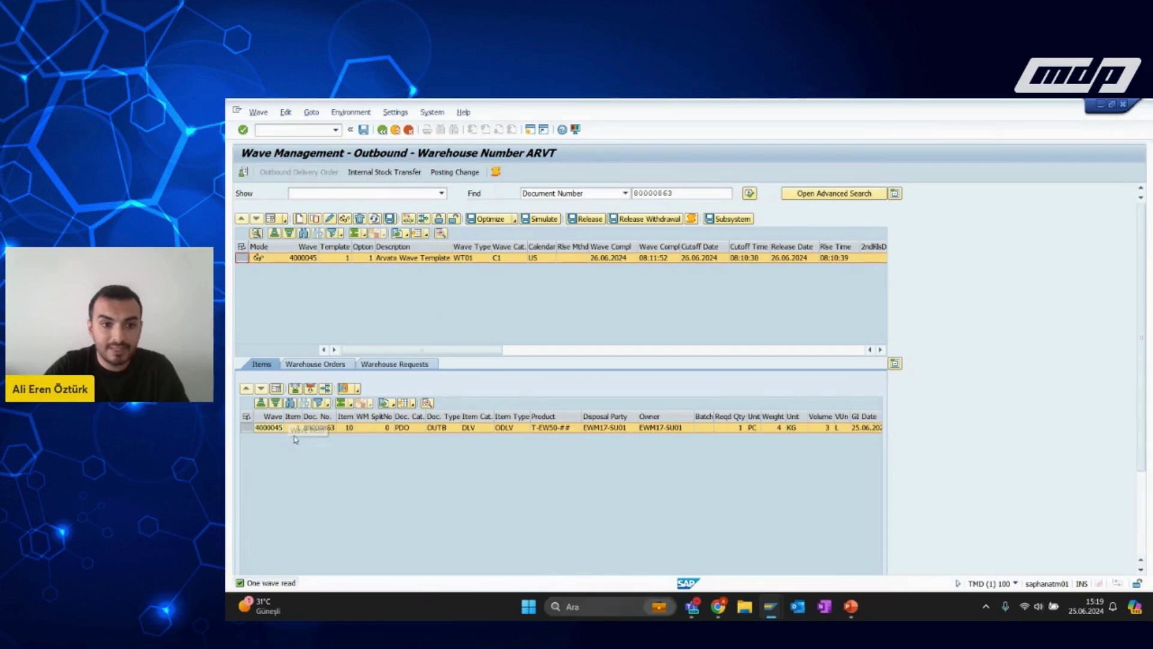
{"action": "left_click", "coordinate": [322, 430]}
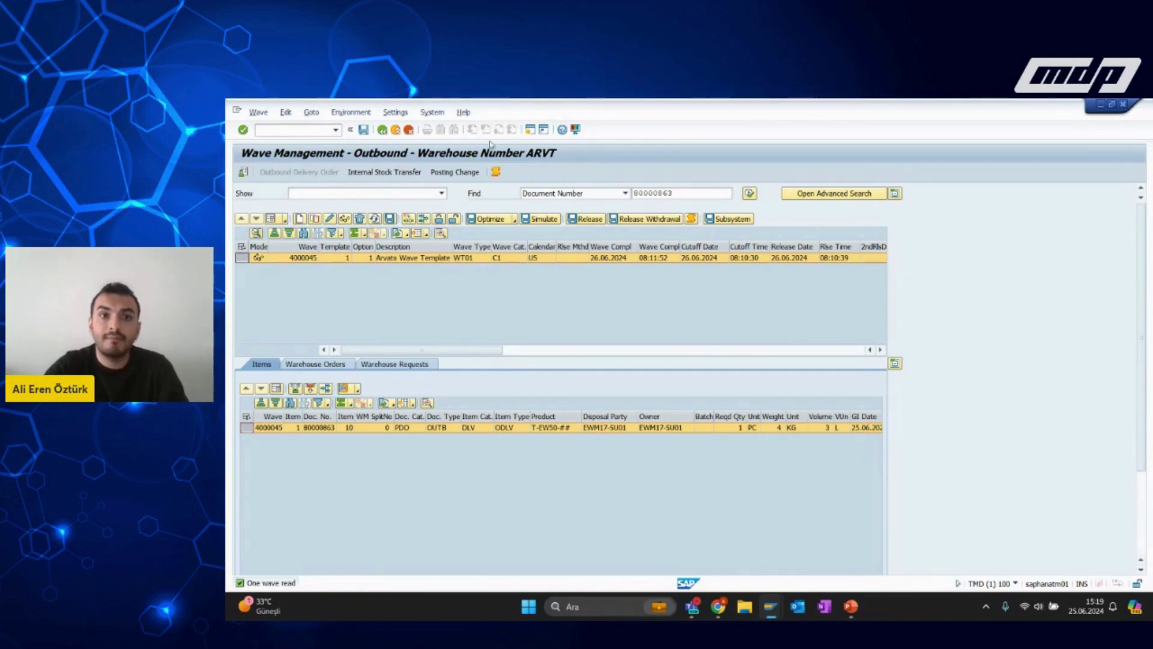
In a second session, start a standard order with ship-to party EWM17-CU01.
{"action": "left_click", "coordinate": [529, 129]}
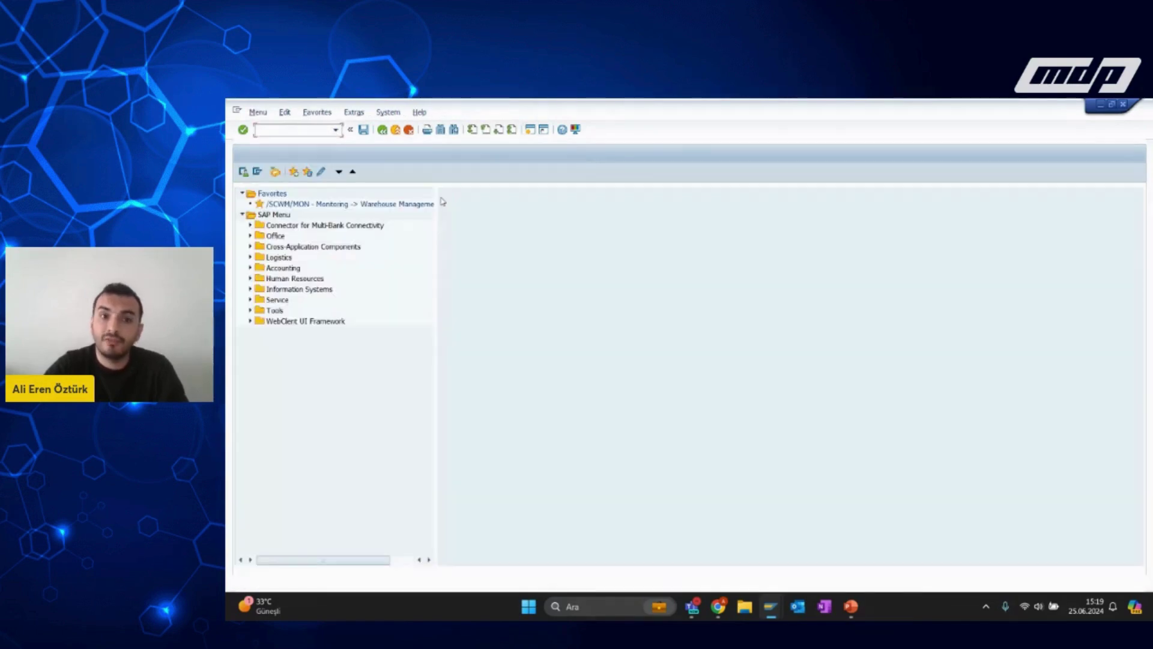
{"action": "type", "text": "va01"}
{"action": "key", "text": "Return"}
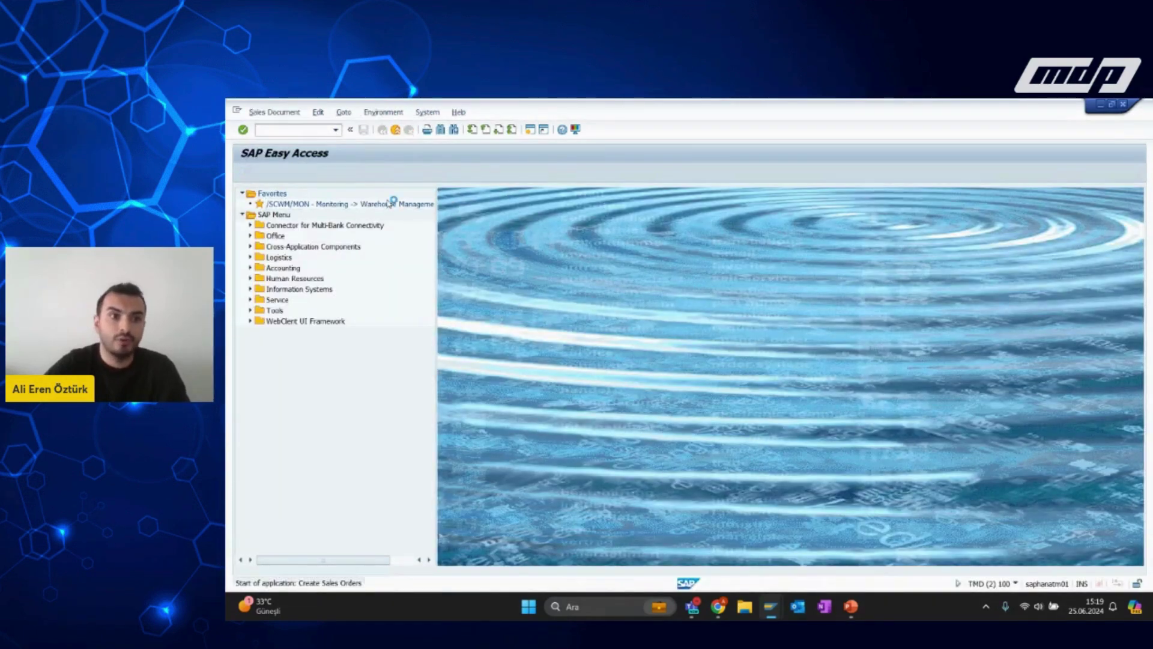
{"action": "key", "text": "Return"}
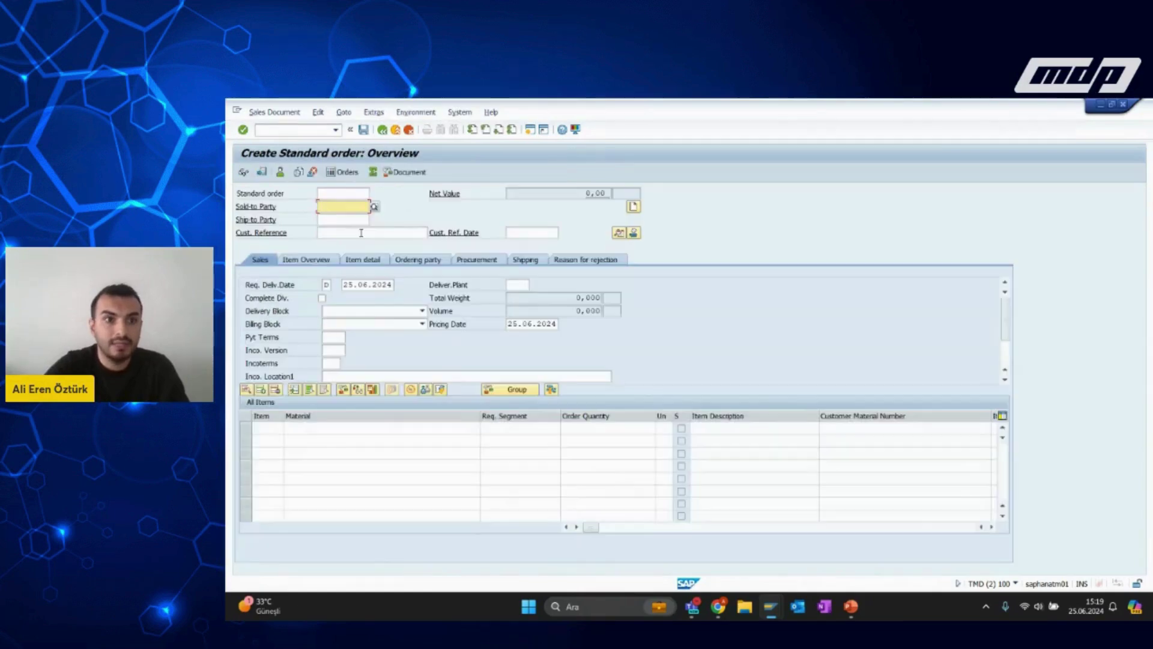
{"action": "left_click", "coordinate": [349, 219]}
{"action": "key", "text": "Down"}
{"action": "key", "text": "Return"}
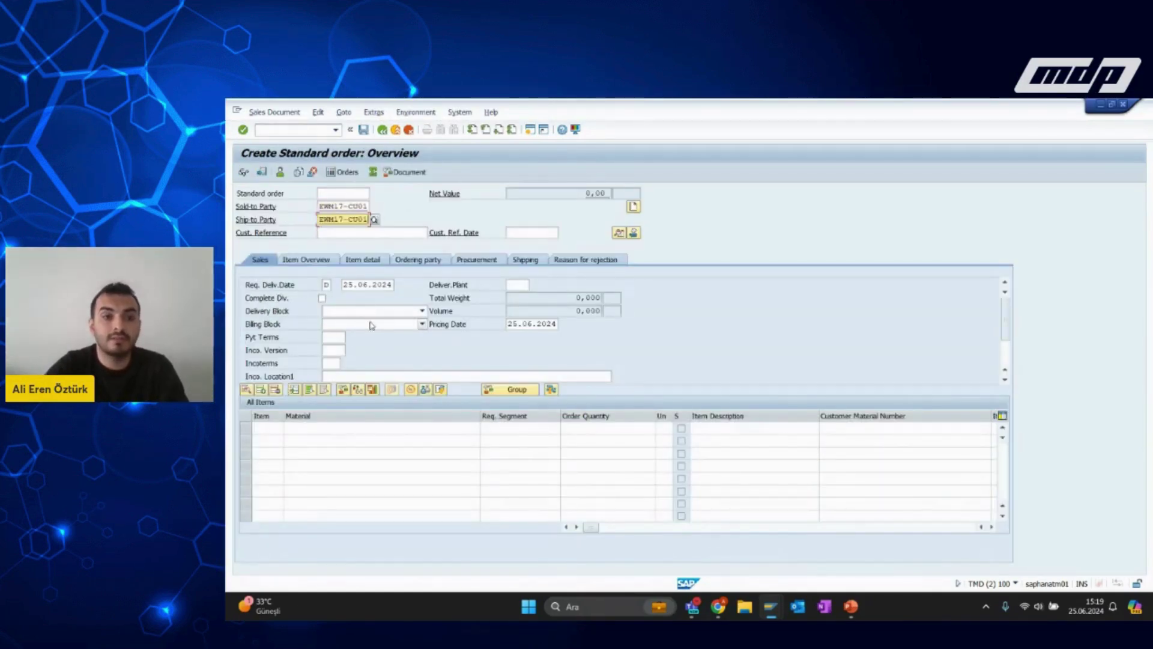
Add material T-EW51-## with quantity 1 and customer reference 'Test 2'.
{"action": "left_click", "coordinate": [318, 428]}
{"action": "key", "text": "Down"}
{"action": "key", "text": "Return"}
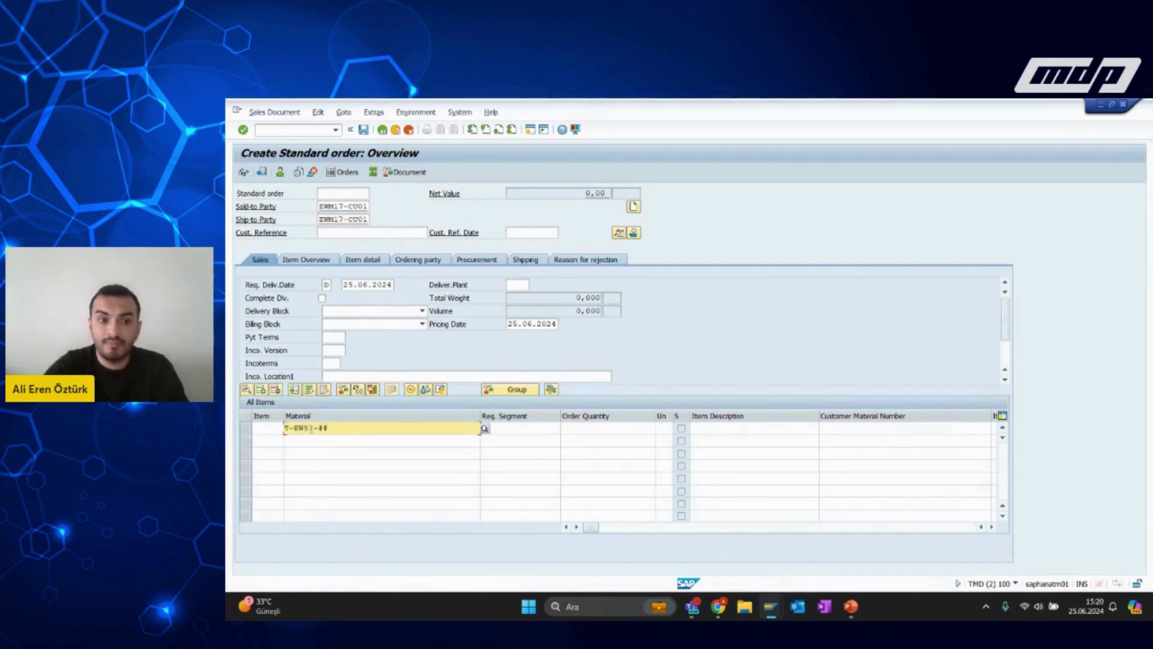
{"action": "left_click", "coordinate": [605, 430]}
{"action": "type", "text": "1"}
{"action": "key", "text": "Return"}
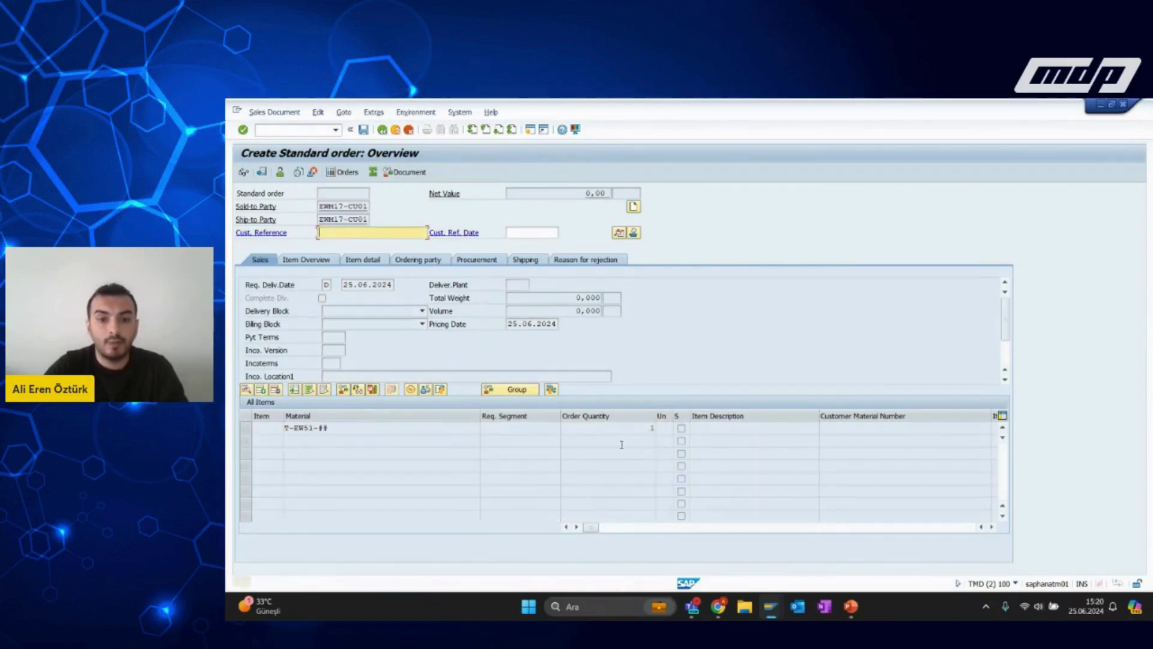
{"action": "type", "text": "Test 2"}
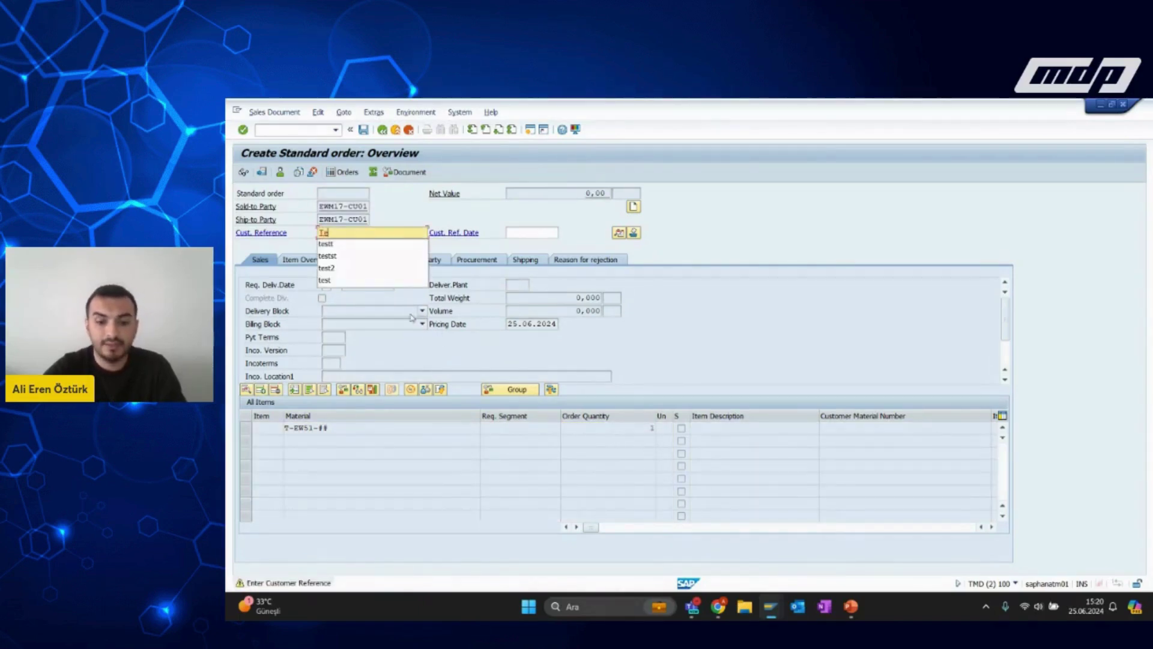
{"action": "key", "text": "Return"}
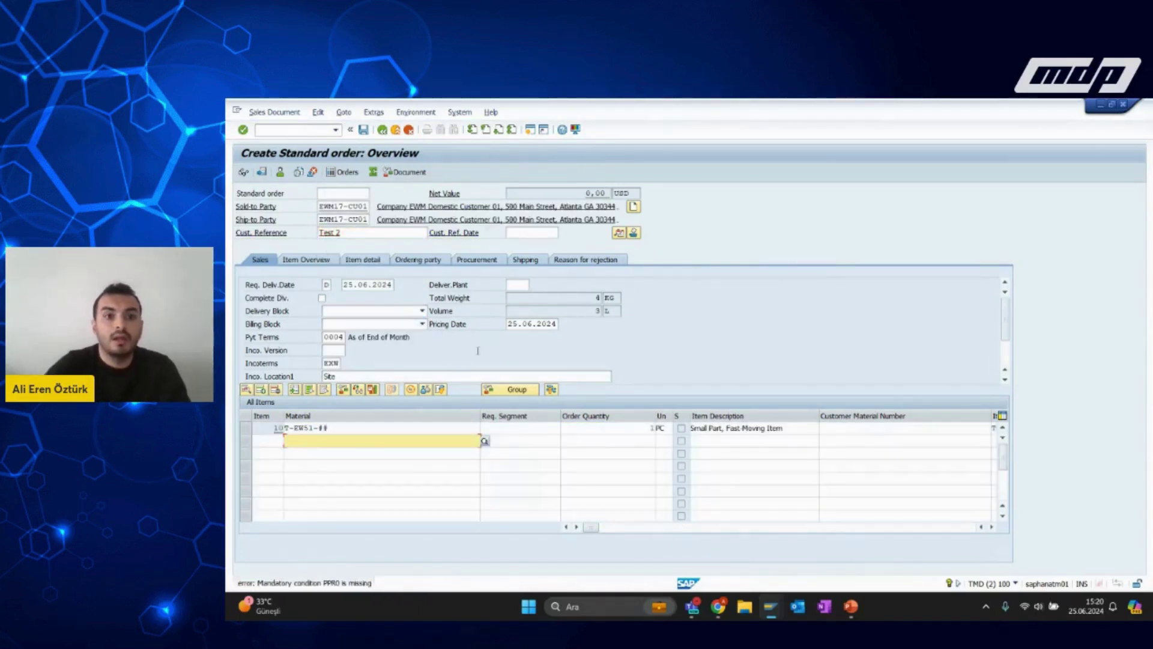
Set the item's storage location to ARV2 in its shipping data.
{"action": "left_click", "coordinate": [345, 113]}
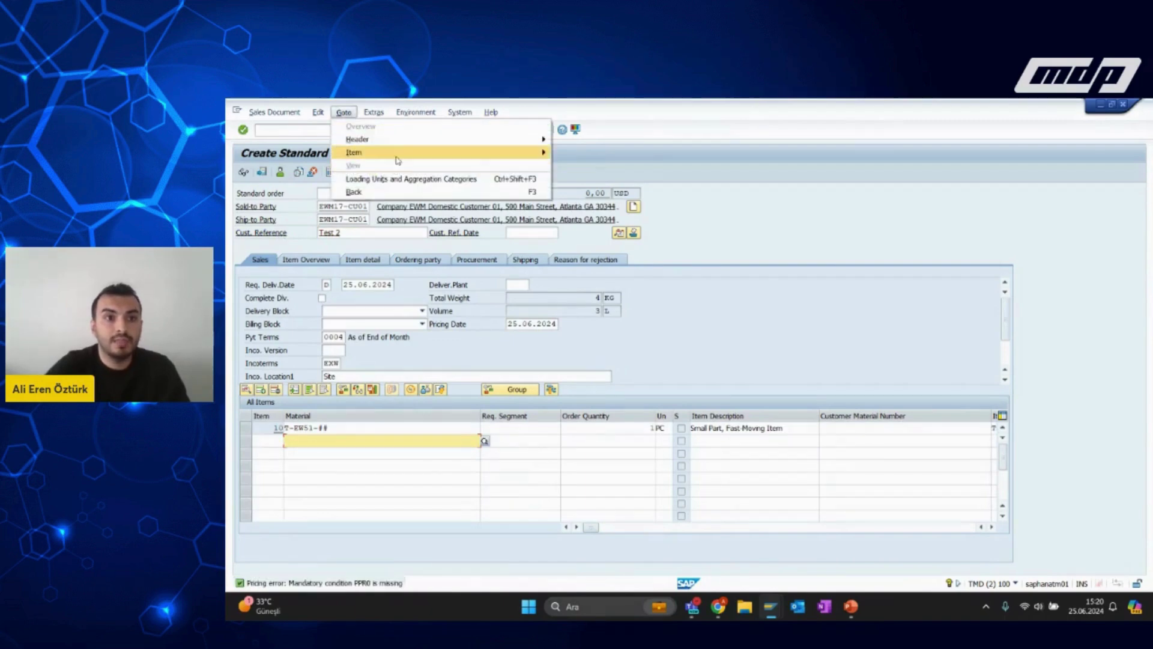
{"action": "left_click", "coordinate": [573, 175]}
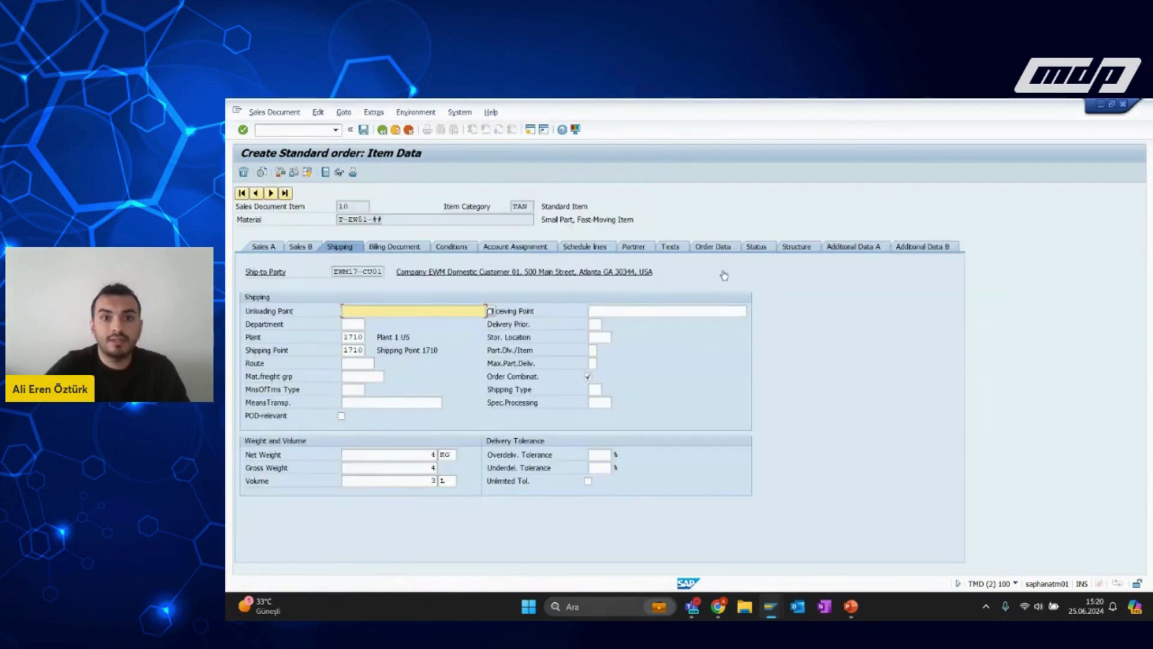
{"action": "left_click", "coordinate": [598, 337]}
{"action": "type", "text": "ARV2"}
{"action": "key", "text": "Return"}
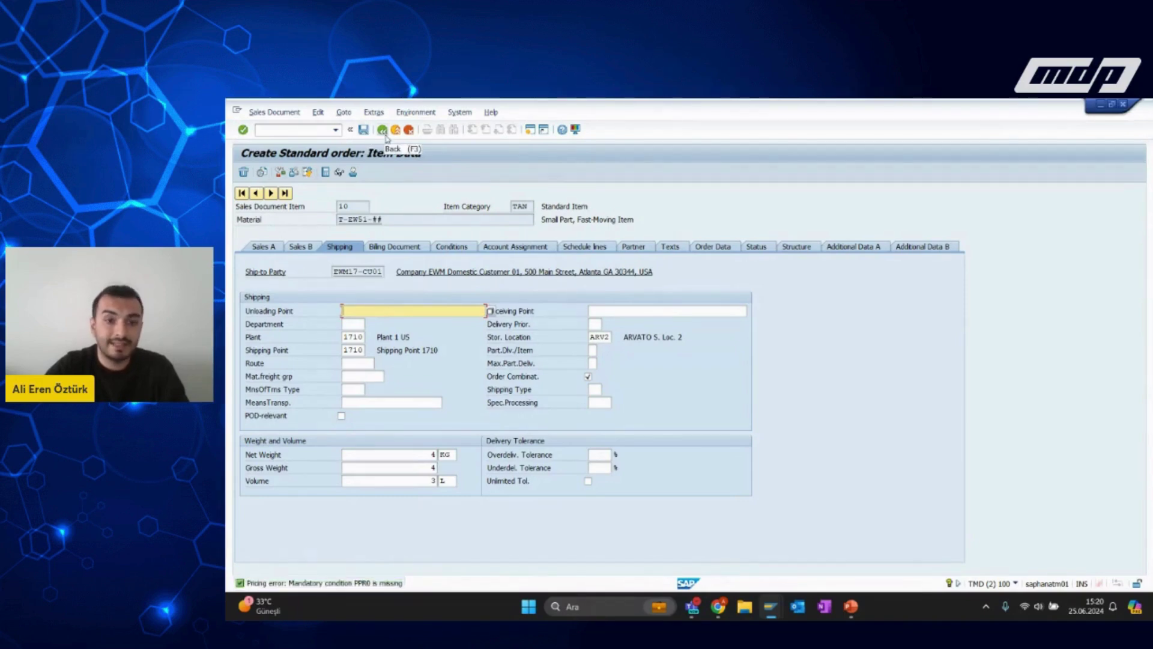
Price the item at 2,00 and save the order.
{"action": "left_click", "coordinate": [382, 130]}
{"action": "left_click_drag", "start_coordinate": [592, 527], "coordinate": [749, 528]}
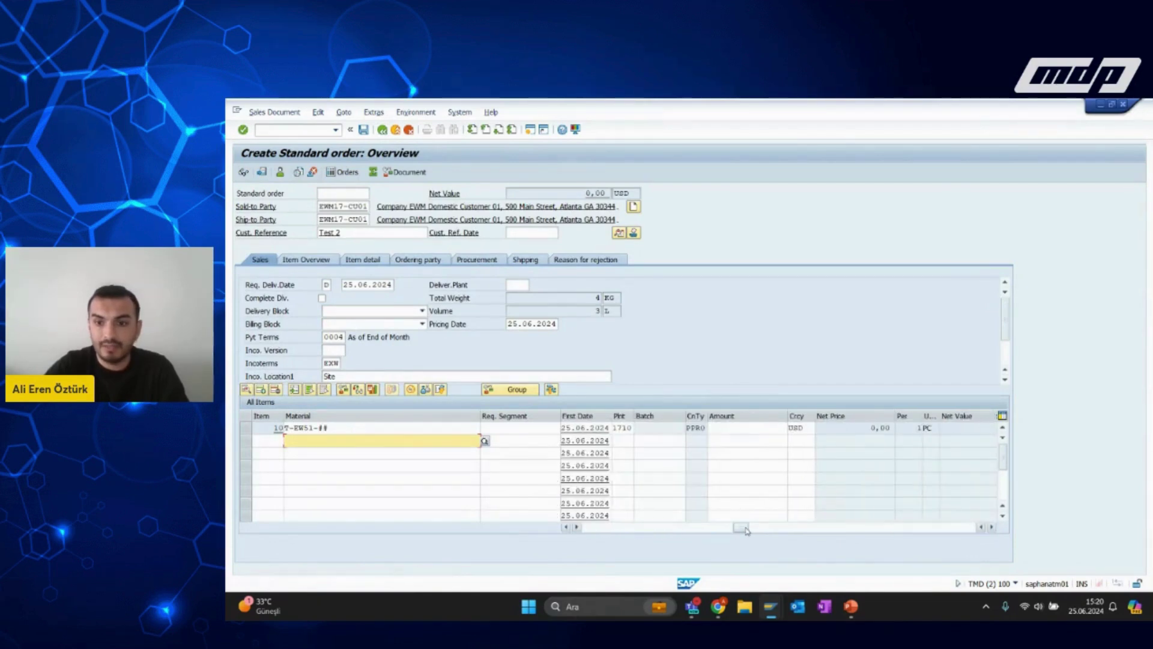
{"action": "left_click", "coordinate": [765, 432]}
{"action": "type", "text": "2"}
{"action": "key", "text": "Return"}
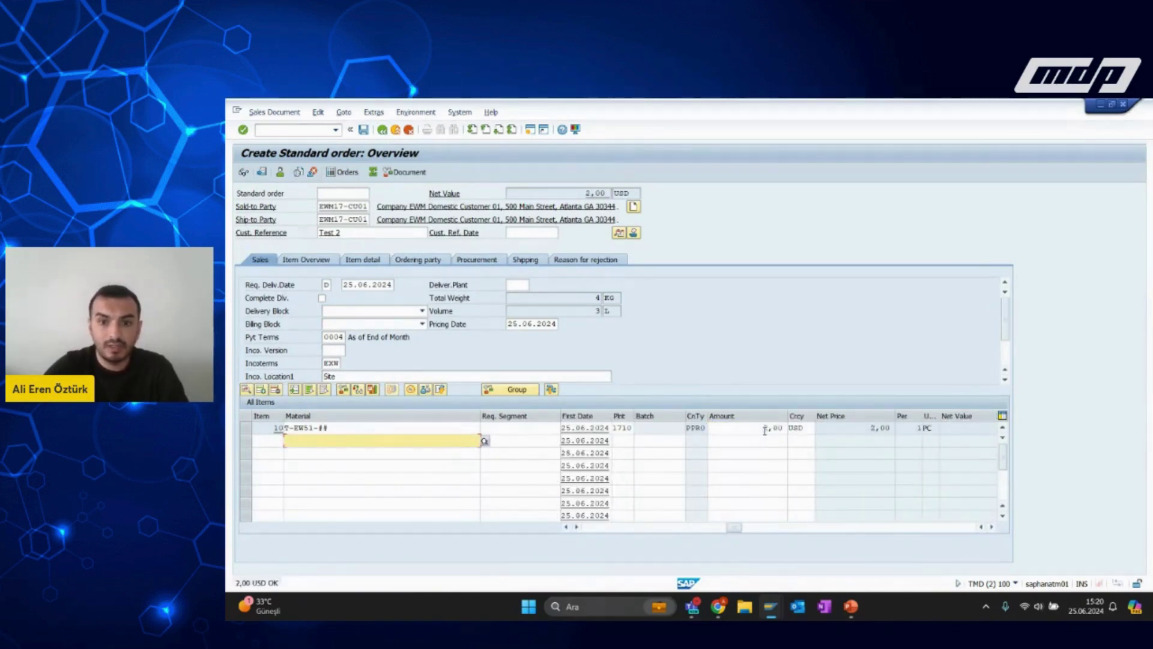
{"action": "left_click", "coordinate": [243, 434]}
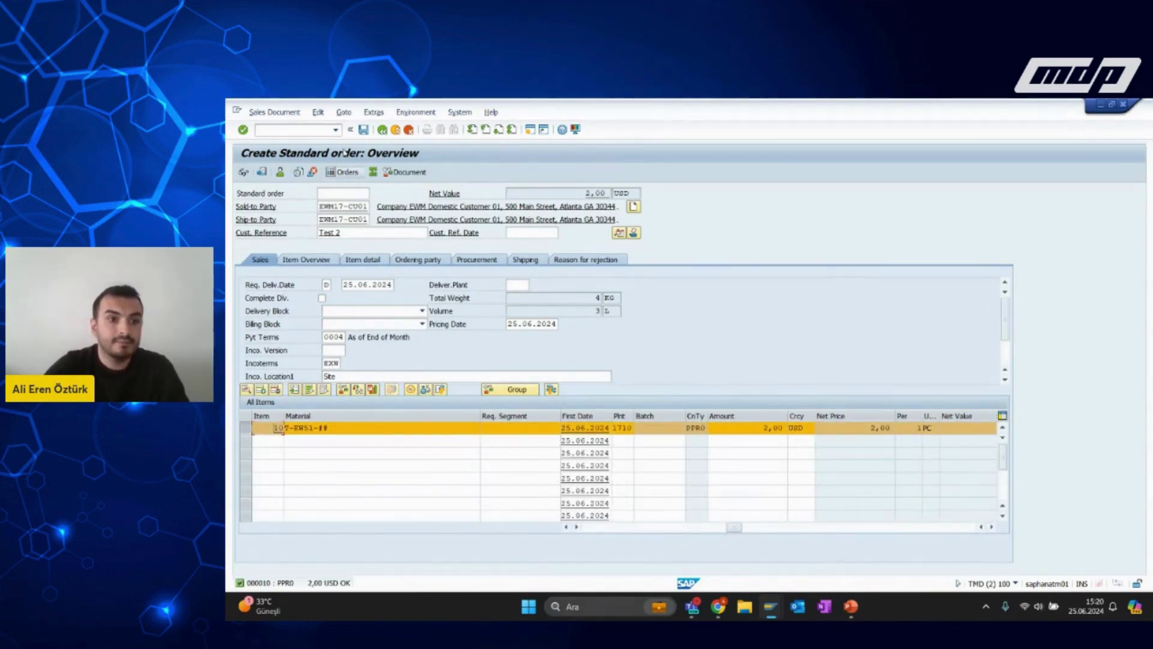
{"action": "left_click", "coordinate": [363, 131]}
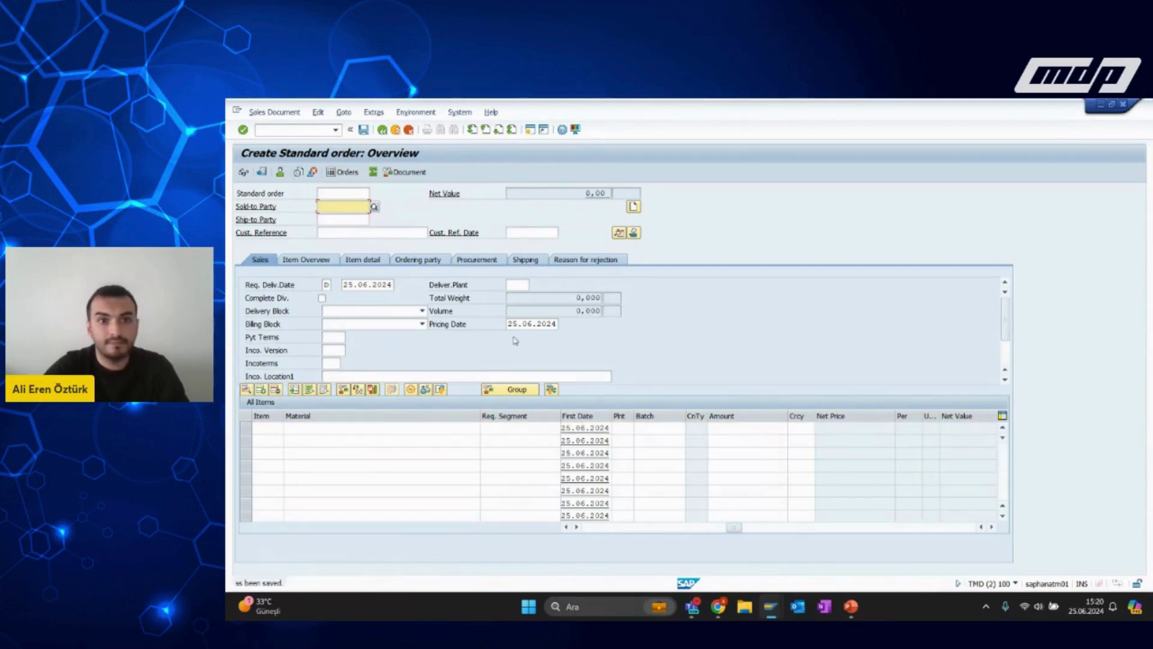
Create and save outbound delivery 80000864 for order 937's item 10 in VL01N.
{"action": "left_click", "coordinate": [396, 130]}
{"action": "type", "text": "vl01n"}
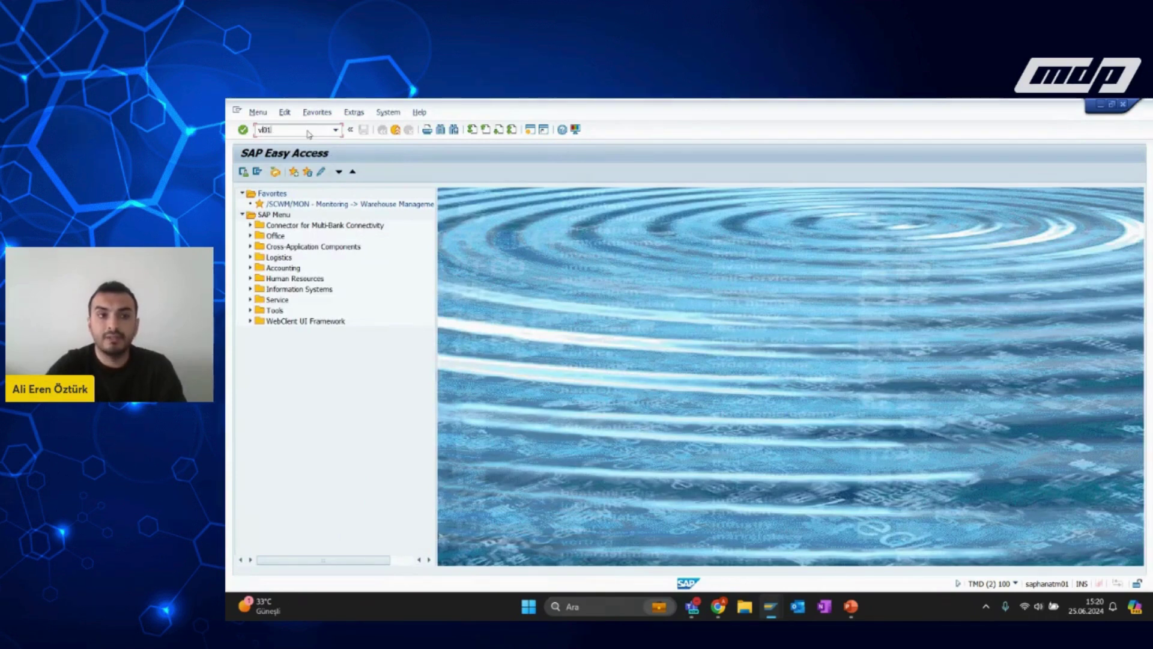
{"action": "key", "text": "Return"}
{"action": "key", "text": "Return"}
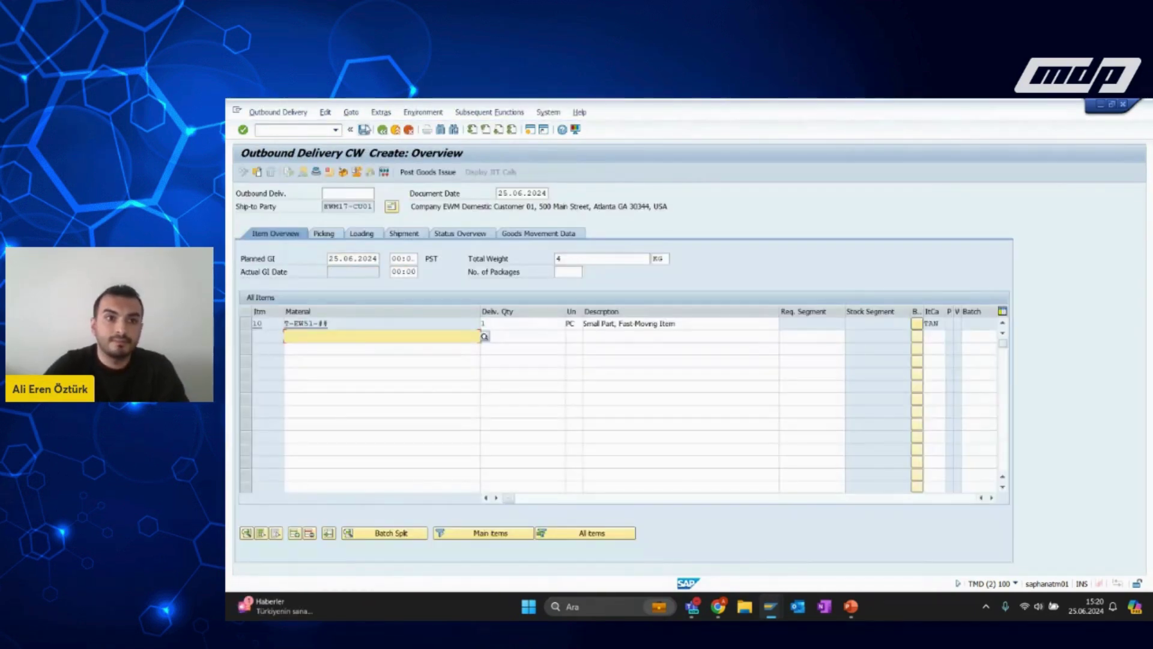
{"action": "left_click", "coordinate": [246, 323]}
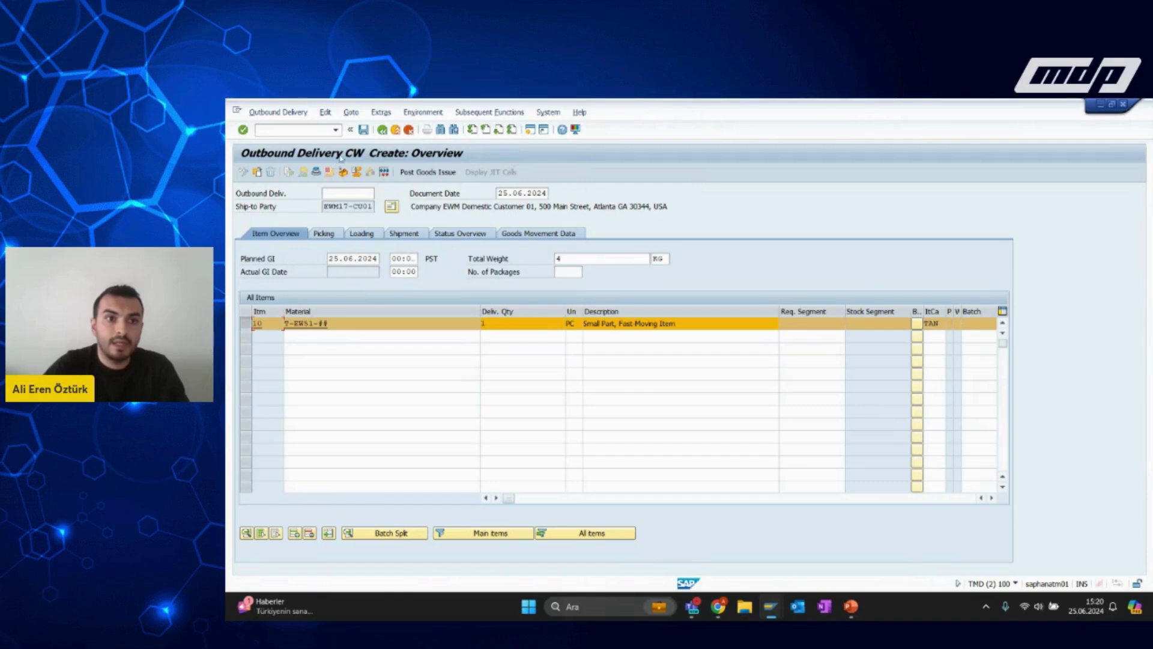
{"action": "left_click", "coordinate": [363, 130]}
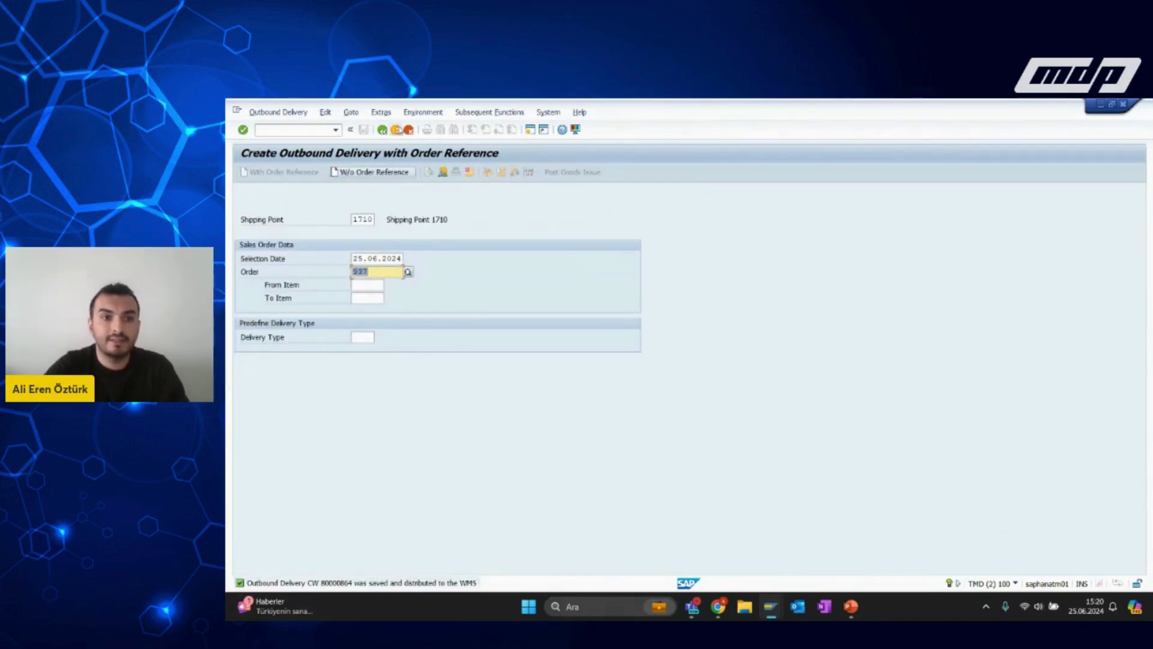
{"action": "left_click", "coordinate": [396, 130]}
{"action": "key", "text": "alt+Tab"}
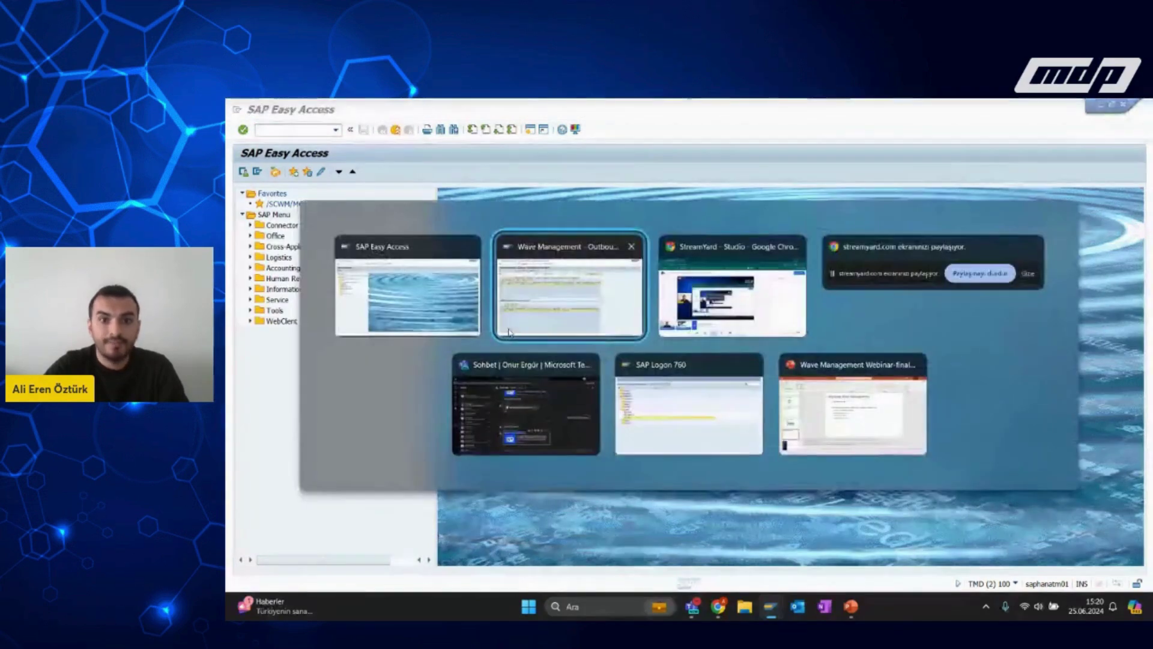
Find wave 4000045 via delivery 80000863 and verify it holds deliveries 80000863 and 80000864.
{"action": "left_click", "coordinate": [375, 174]}
{"action": "key", "text": "alt+Tab"}
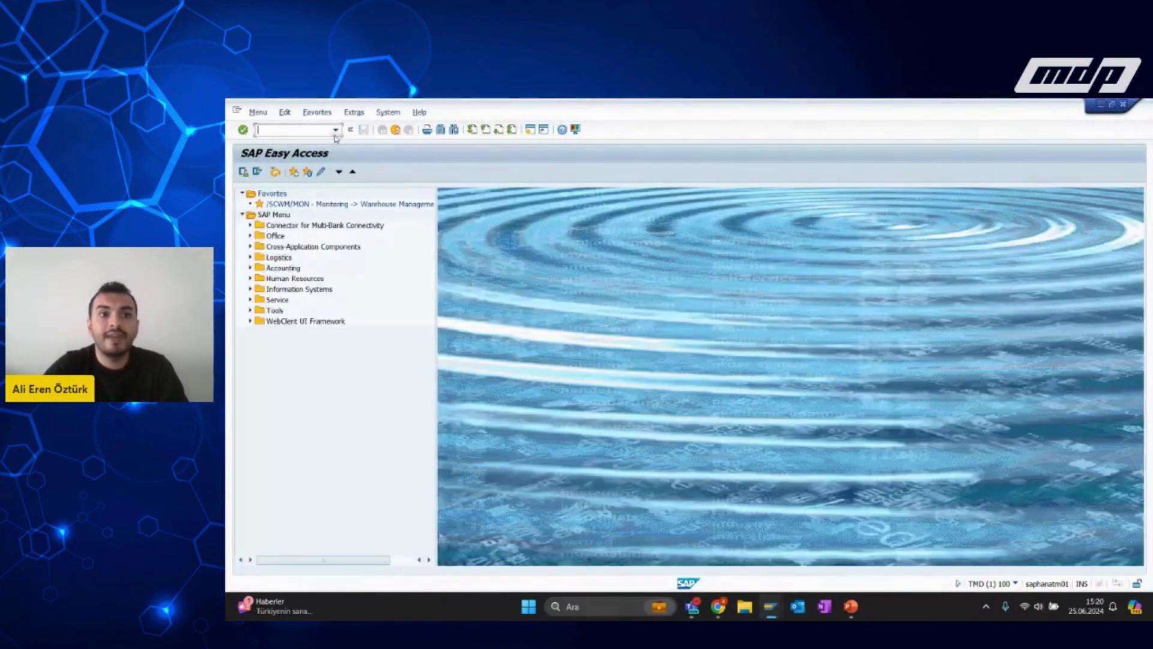
{"action": "left_click", "coordinate": [320, 128]}
{"action": "type", "text": "/n/scwm/wave"}
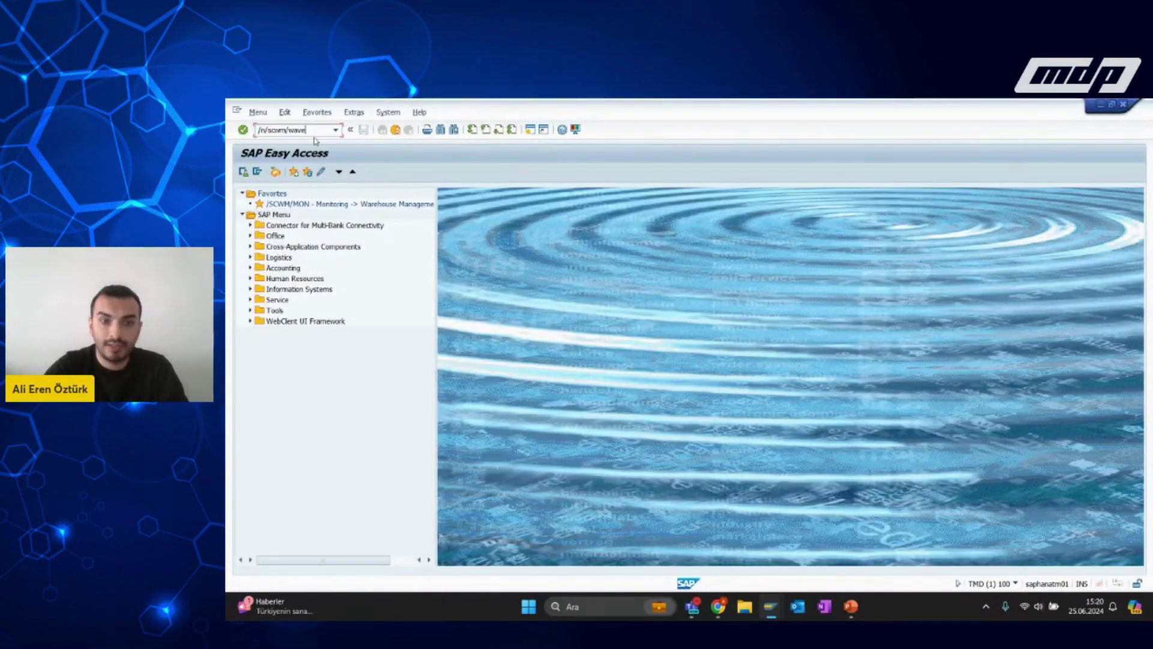
{"action": "key", "text": "Return"}
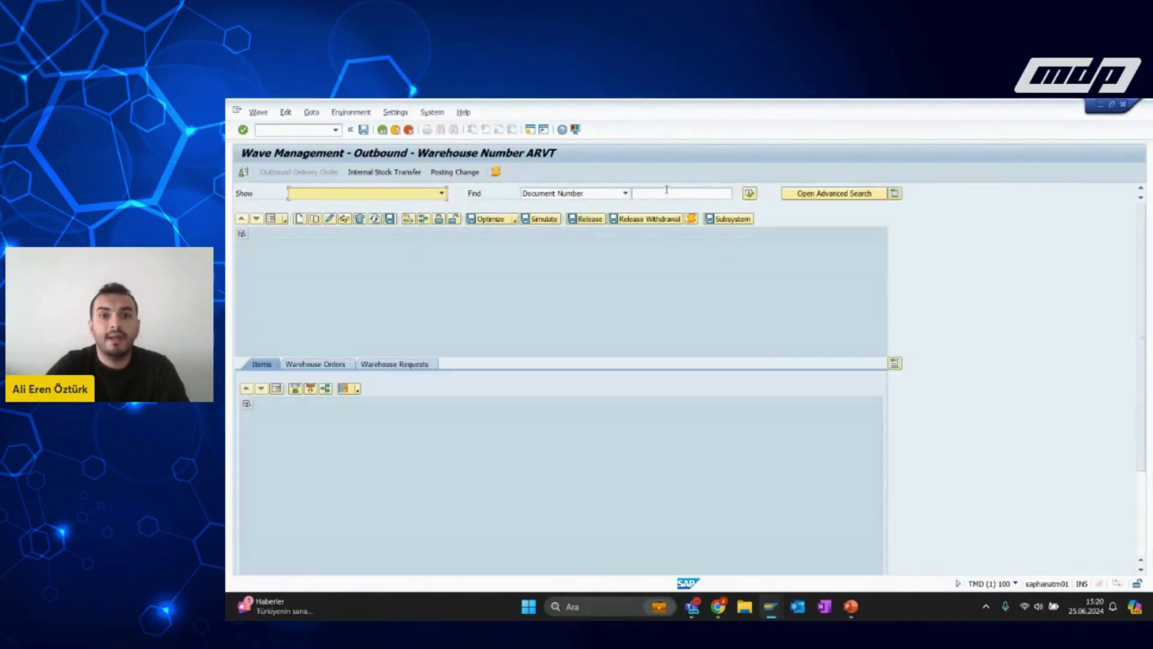
{"action": "left_click", "coordinate": [667, 189]}
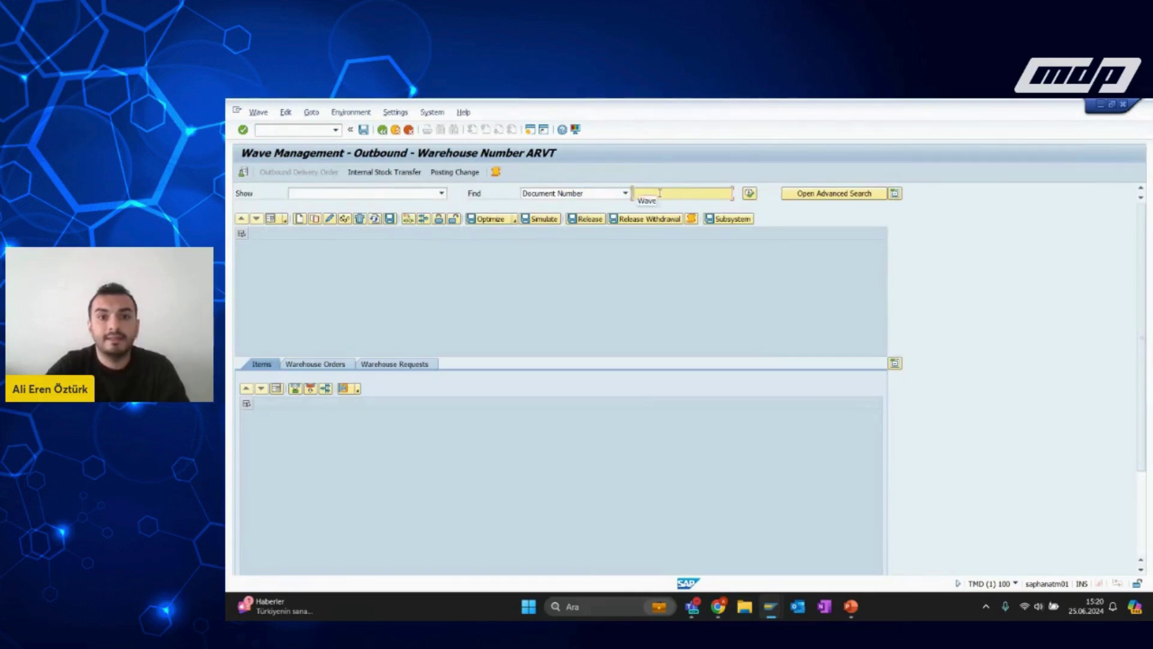
{"action": "type", "text": "80000863"}
{"action": "left_click", "coordinate": [749, 193]}
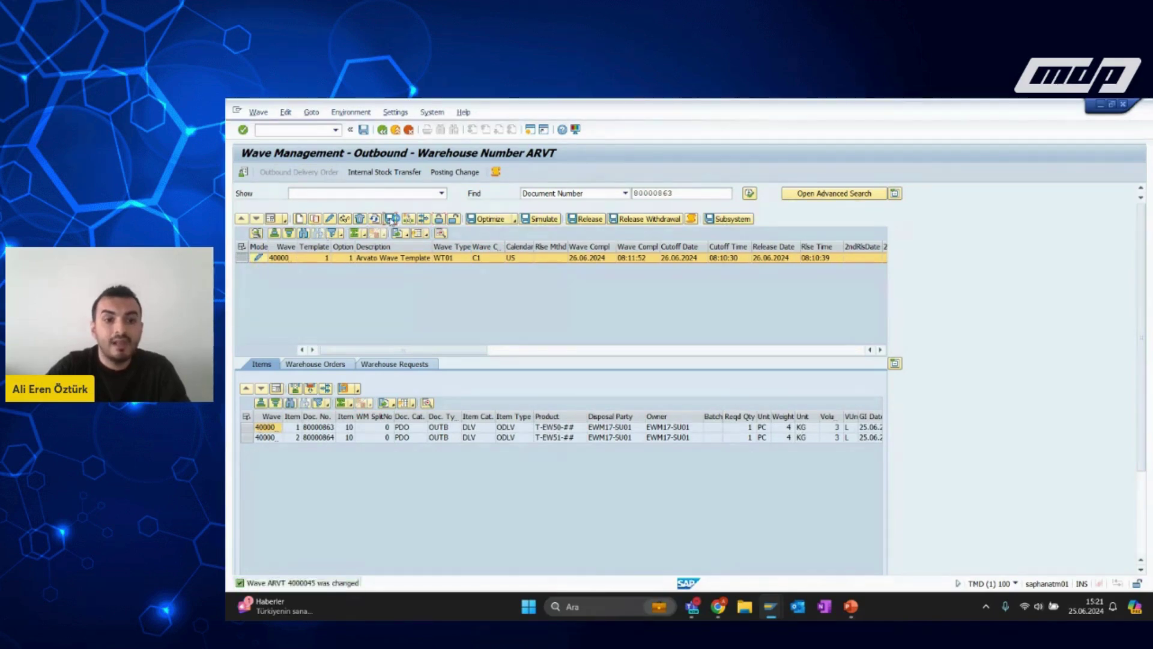
{"action": "left_click", "coordinate": [390, 218]}
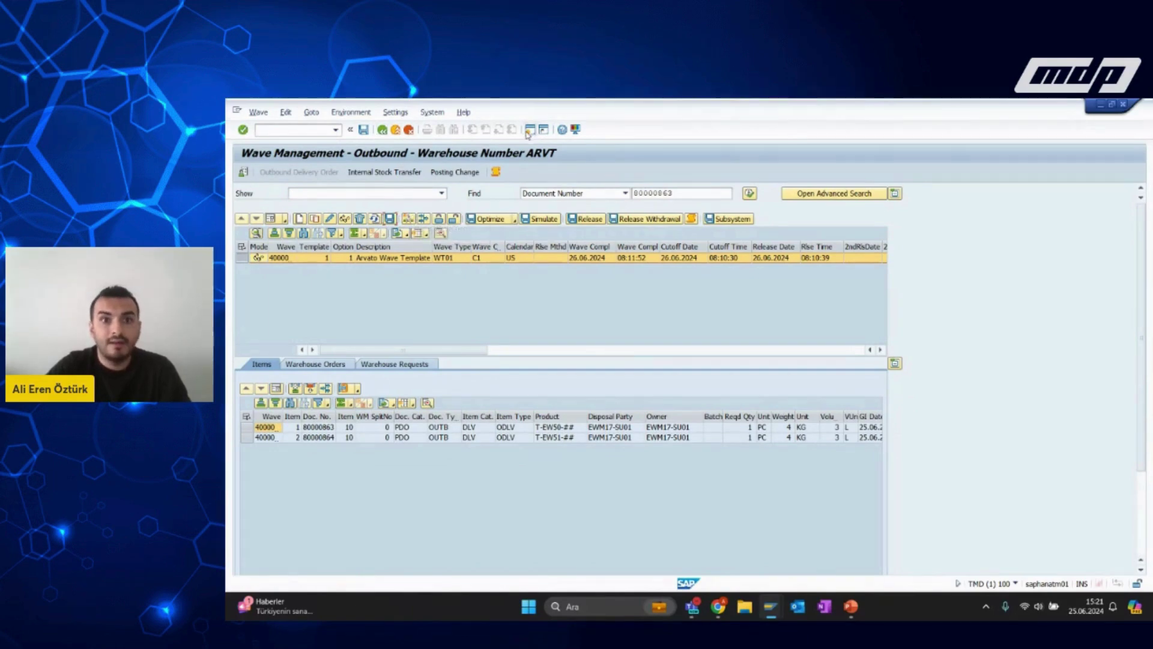
Start a VA01 standard order for sold-to and ship-to EWM17-CU01 with reference 'testt'.
{"action": "key", "text": "F3"}
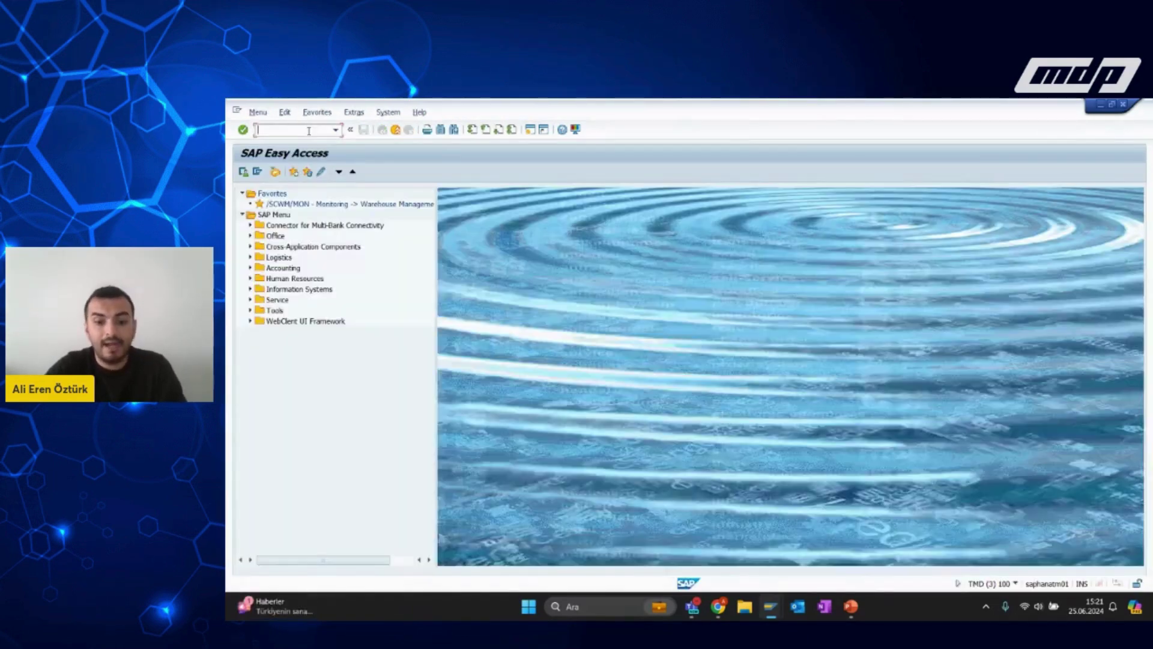
{"action": "type", "text": "va01"}
{"action": "key", "text": "Return"}
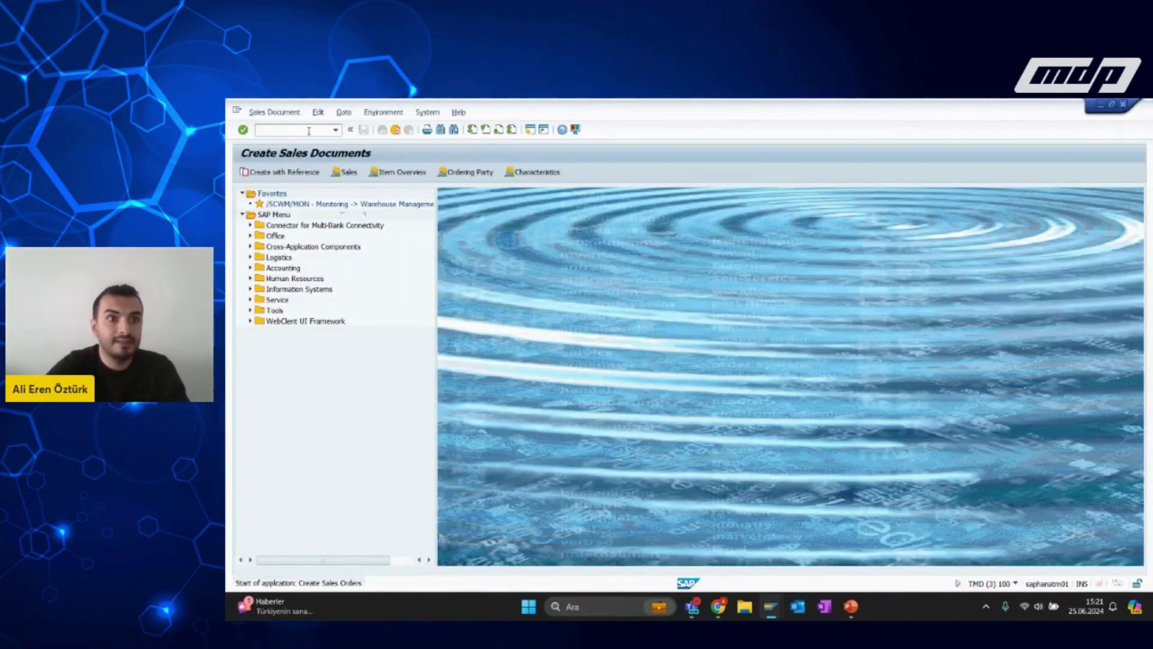
{"action": "key", "text": "Return"}
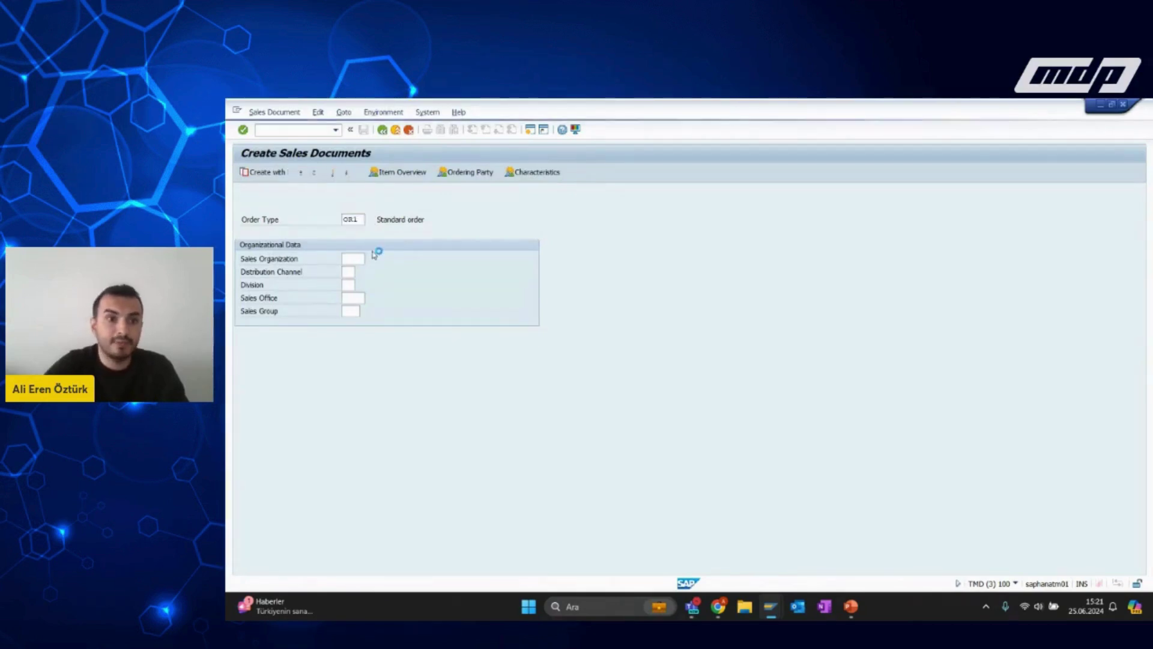
{"action": "left_click", "coordinate": [341, 217]}
{"action": "left_click", "coordinate": [341, 219]}
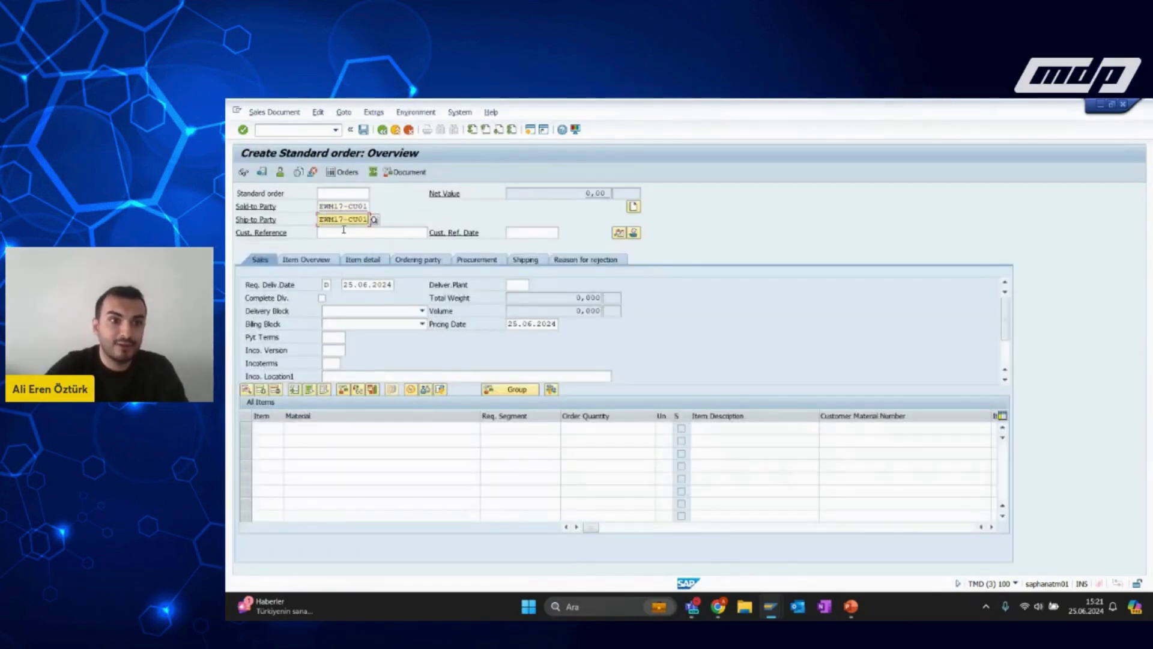
{"action": "left_click", "coordinate": [347, 235]}
{"action": "type", "text": "testt"}
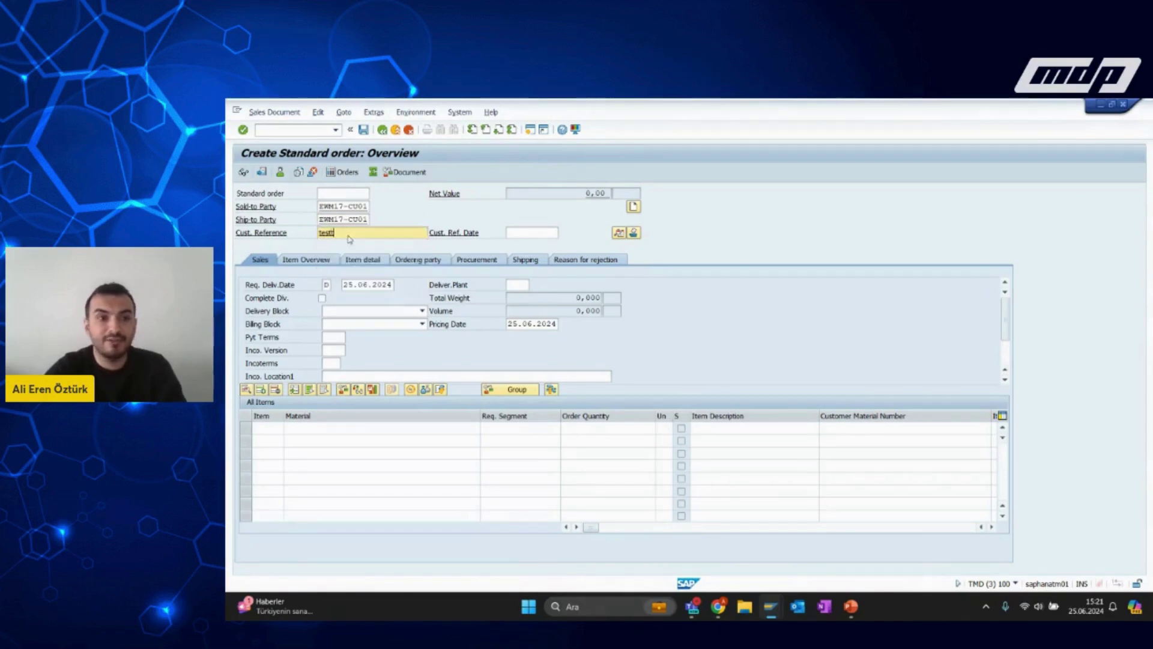
{"action": "key", "text": "Return"}
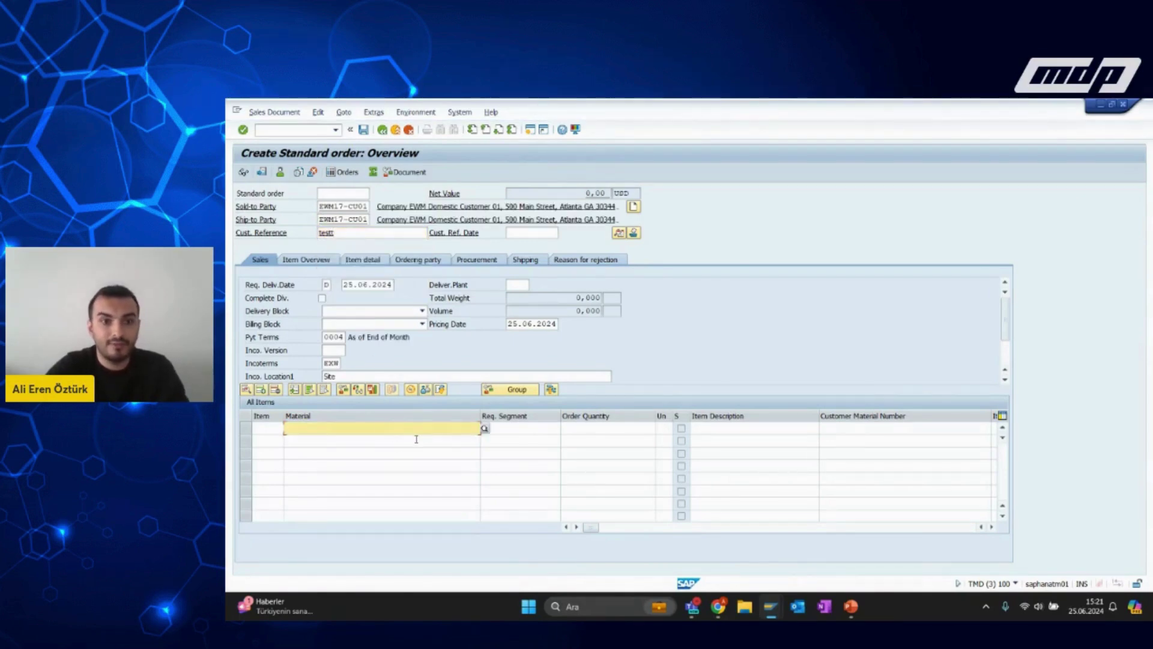
Add material T-EW50-## with quantity 1 as the first item.
{"action": "left_click", "coordinate": [329, 450]}
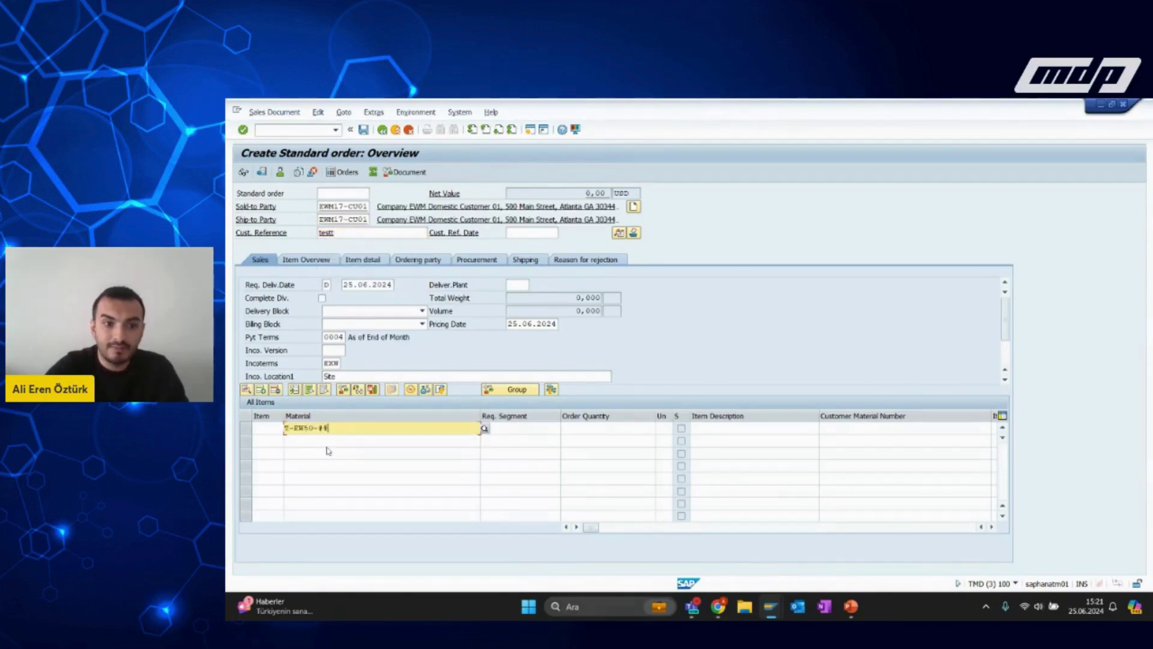
{"action": "left_click", "coordinate": [582, 429]}
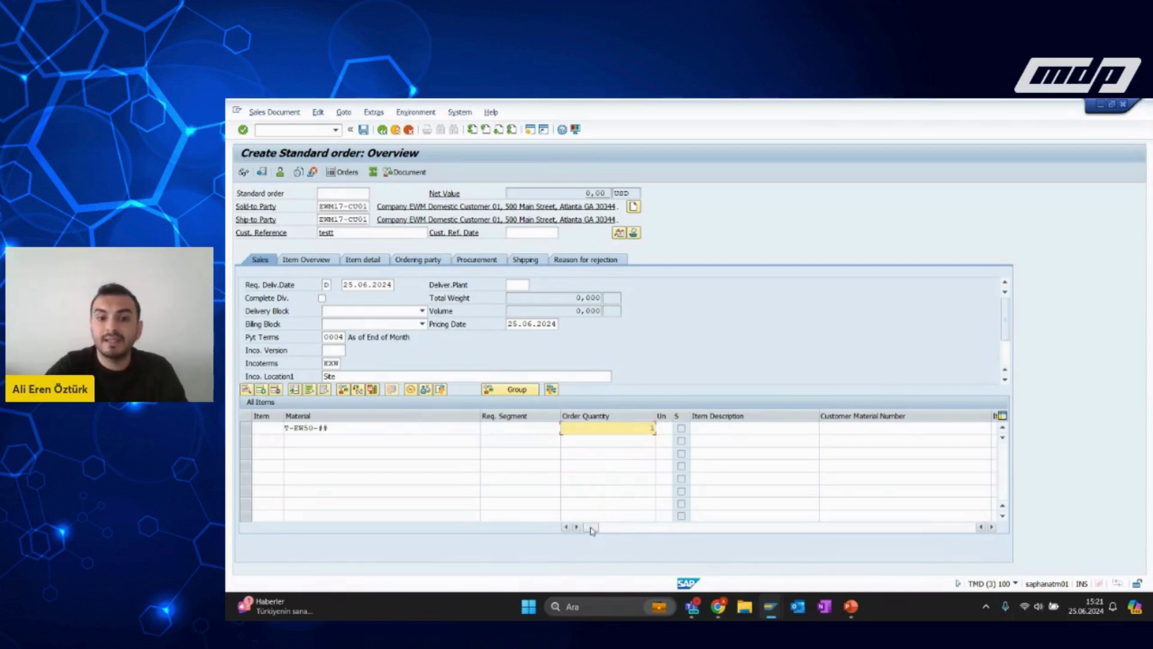
{"action": "left_click_drag", "start_coordinate": [591, 527], "coordinate": [684, 531]}
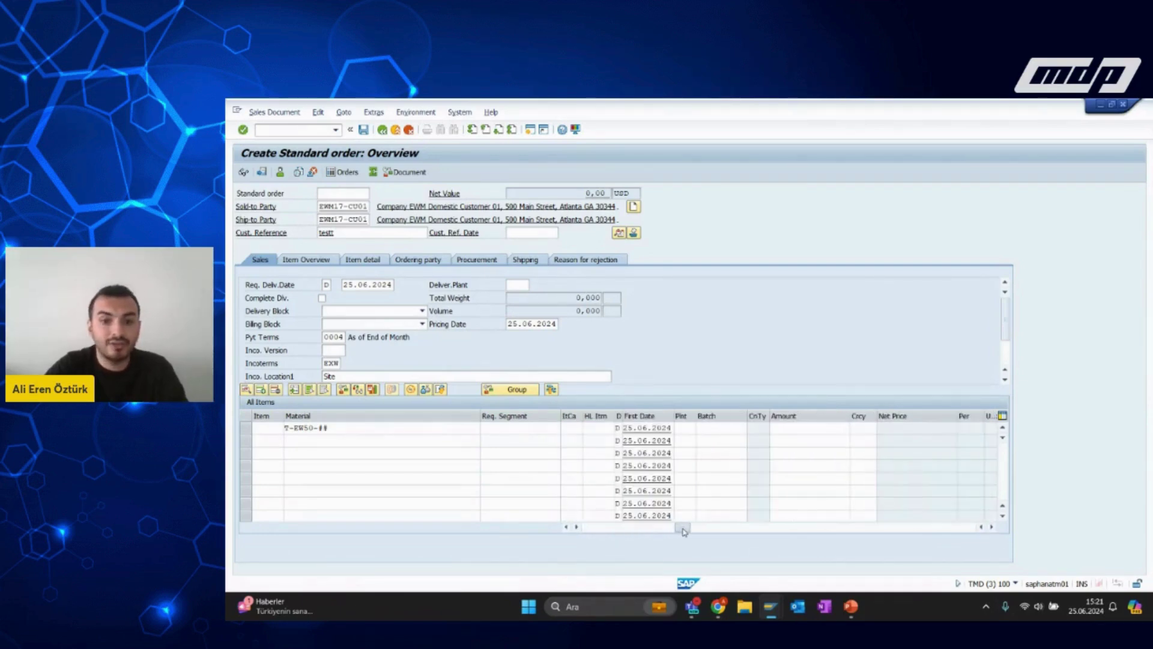
{"action": "left_click", "coordinate": [796, 431]}
{"action": "type", "text": "1"}
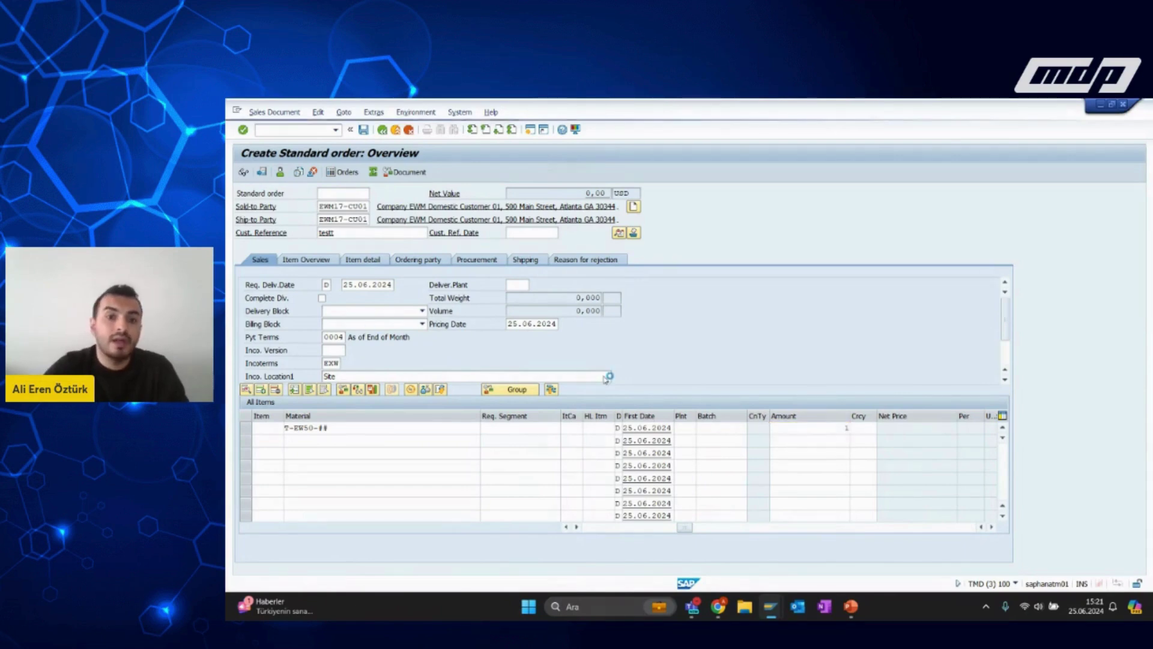
{"action": "key", "text": "Return"}
Set the item's storage location to ARV2 and save the order.
{"action": "left_click", "coordinate": [343, 113]}
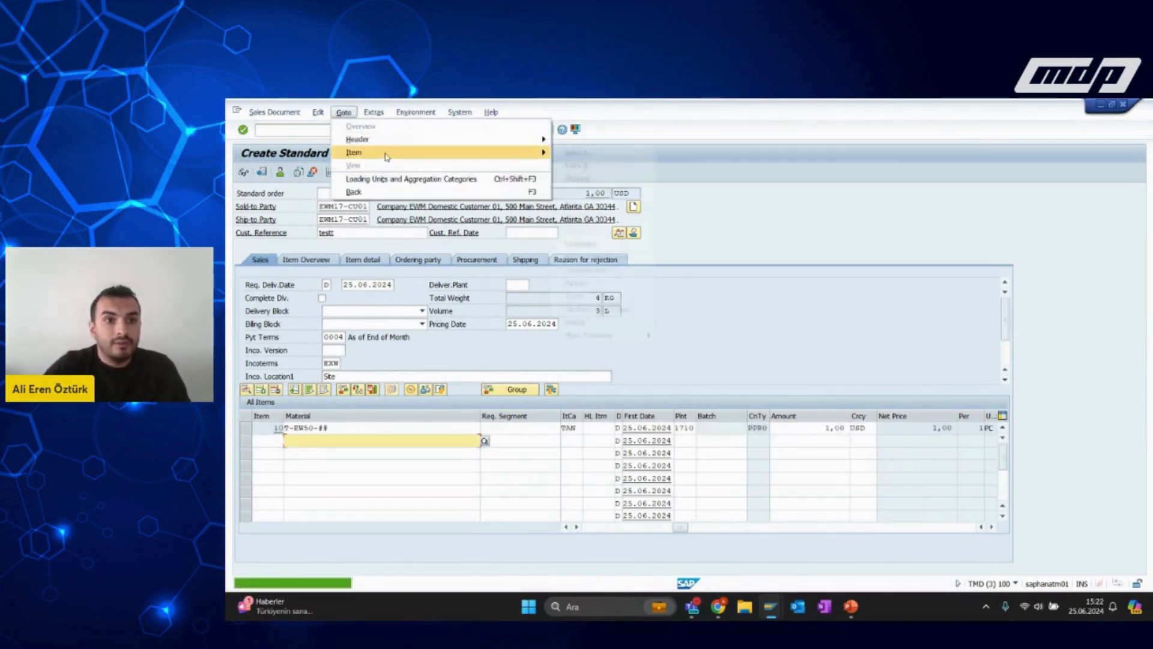
{"action": "mouse_move", "coordinate": [355, 152]}
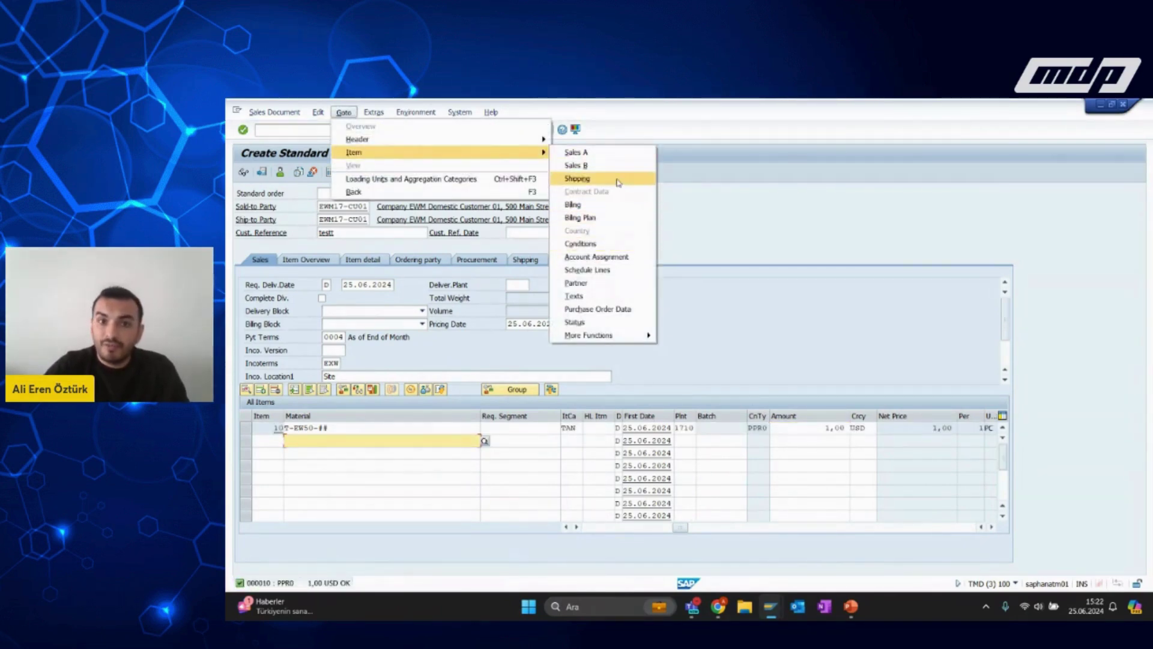
{"action": "left_click", "coordinate": [618, 179]}
{"action": "left_click", "coordinate": [601, 337]}
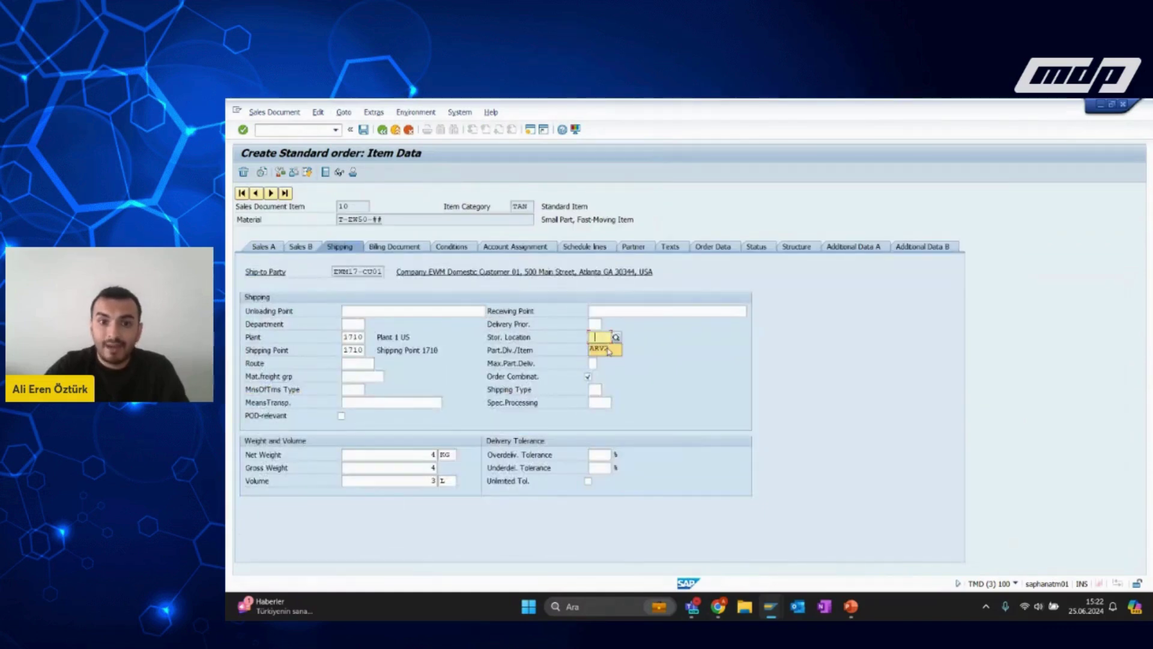
{"action": "type", "text": "ARV2"}
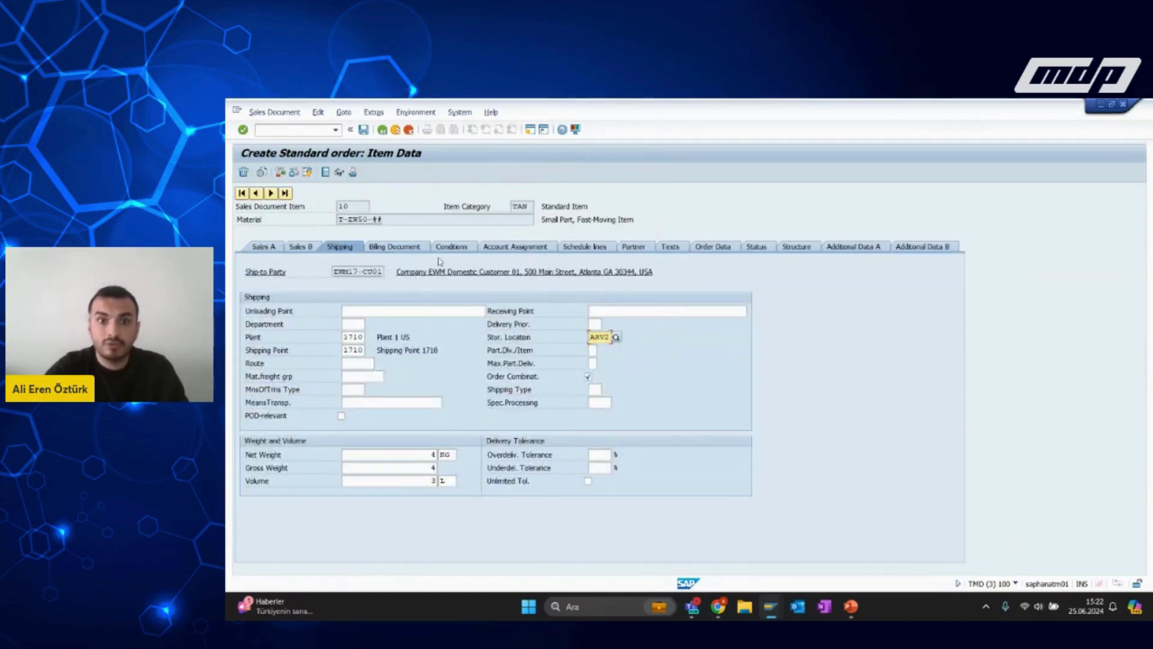
{"action": "key", "text": "Return"}
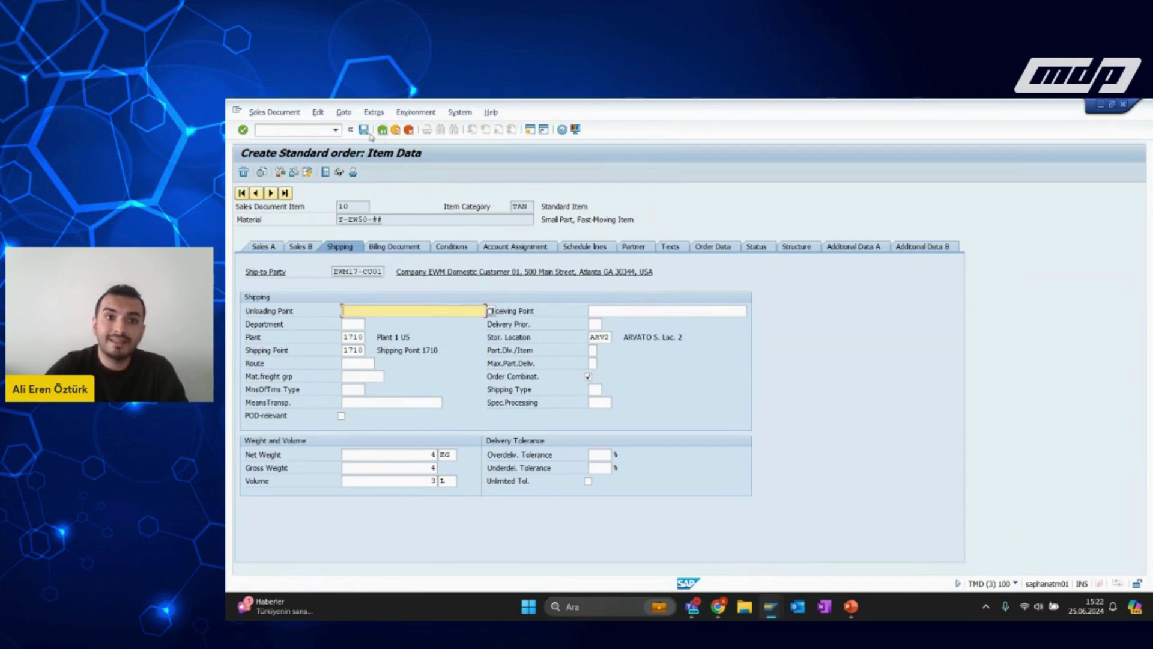
{"action": "left_click", "coordinate": [364, 131]}
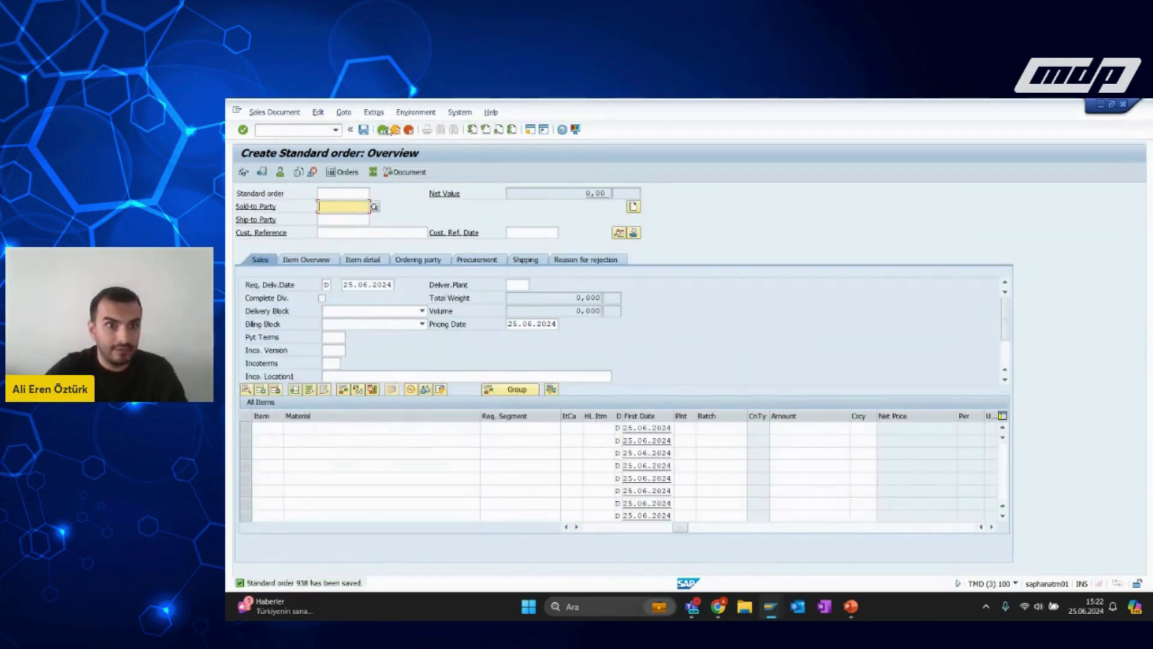
Start an outbound delivery in VL01N for order 938.
{"action": "left_click", "coordinate": [383, 130]}
{"action": "left_click", "coordinate": [382, 130]}
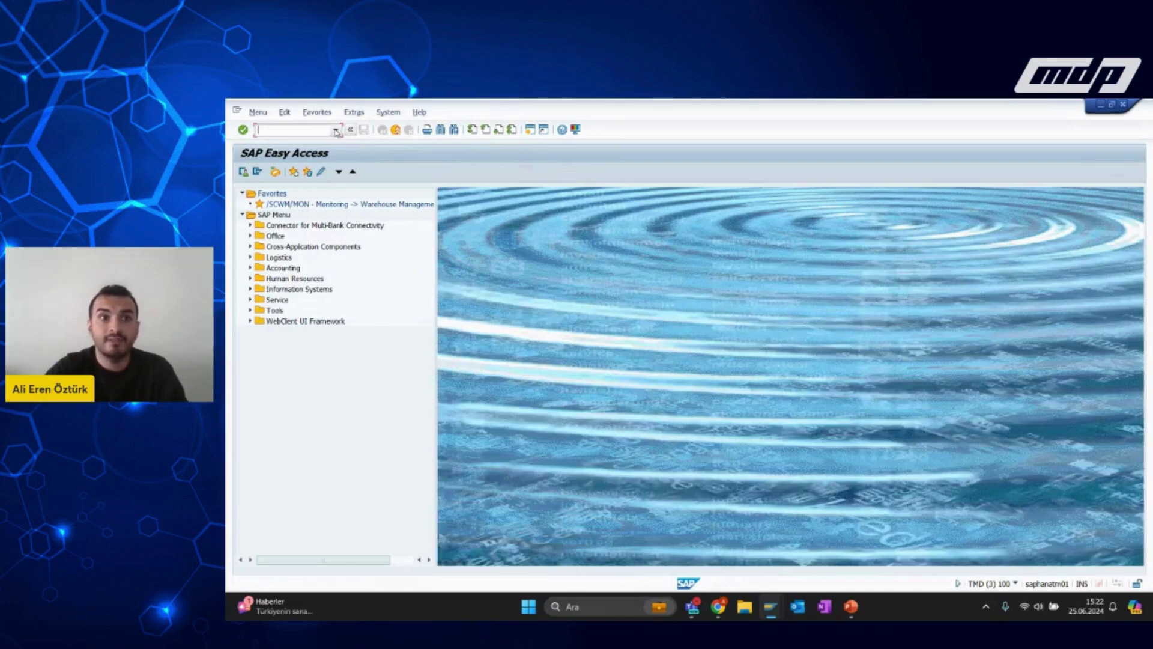
{"action": "left_click", "coordinate": [303, 134]}
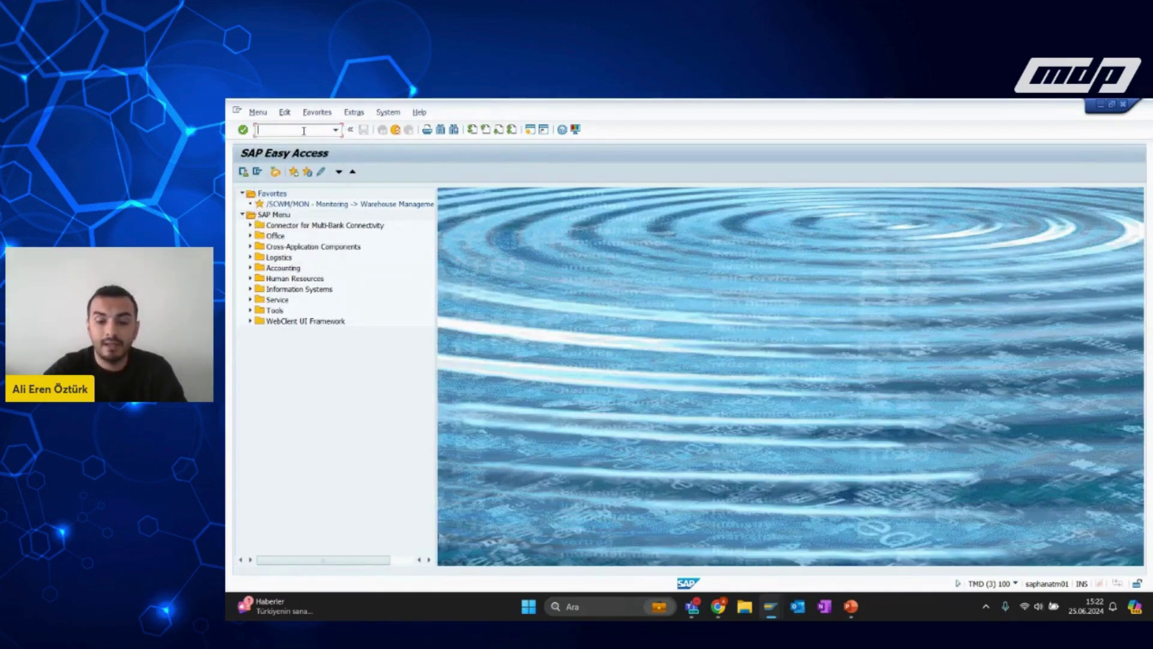
{"action": "type", "text": "vl01n"}
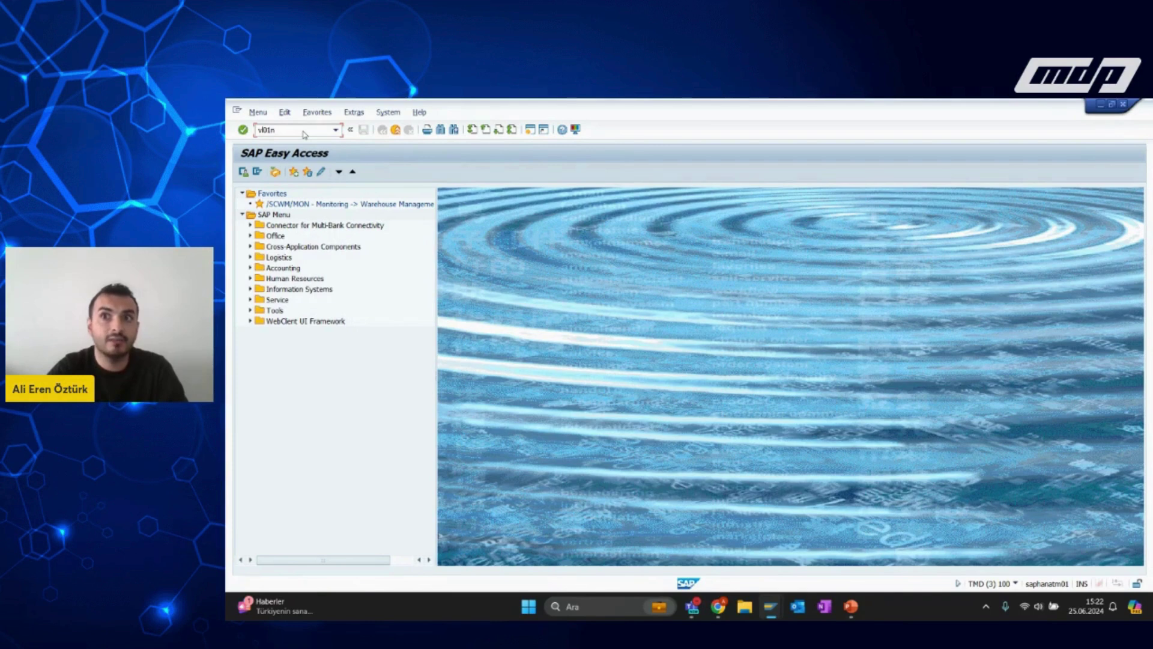
{"action": "key", "text": "Return"}
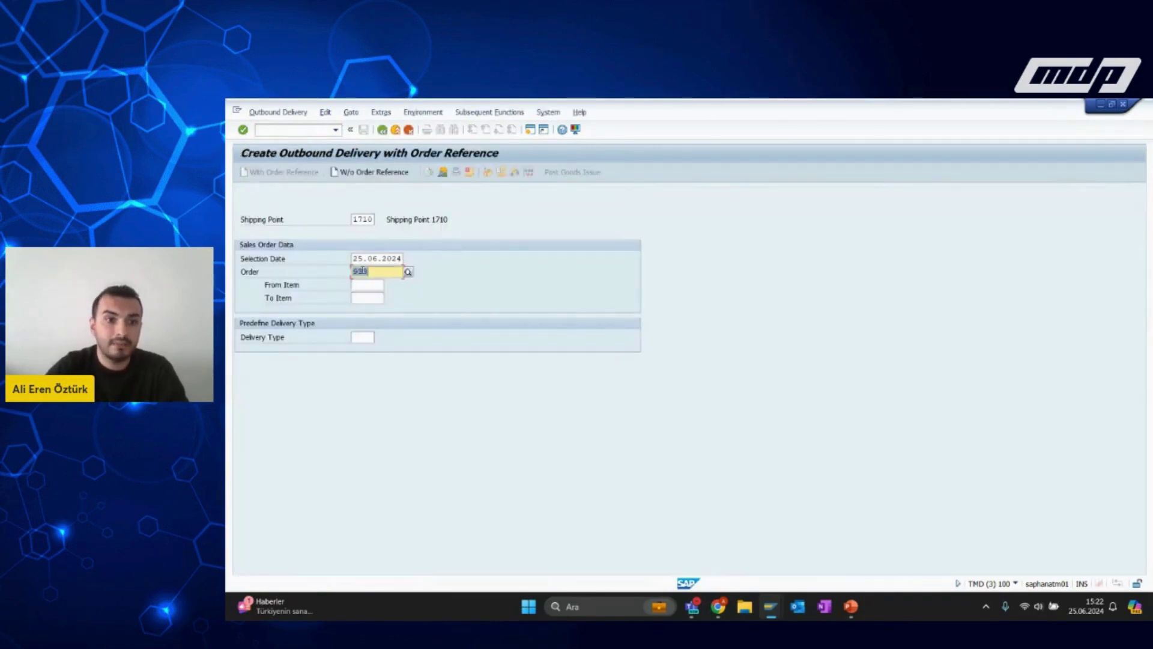
{"action": "key", "text": "Return"}
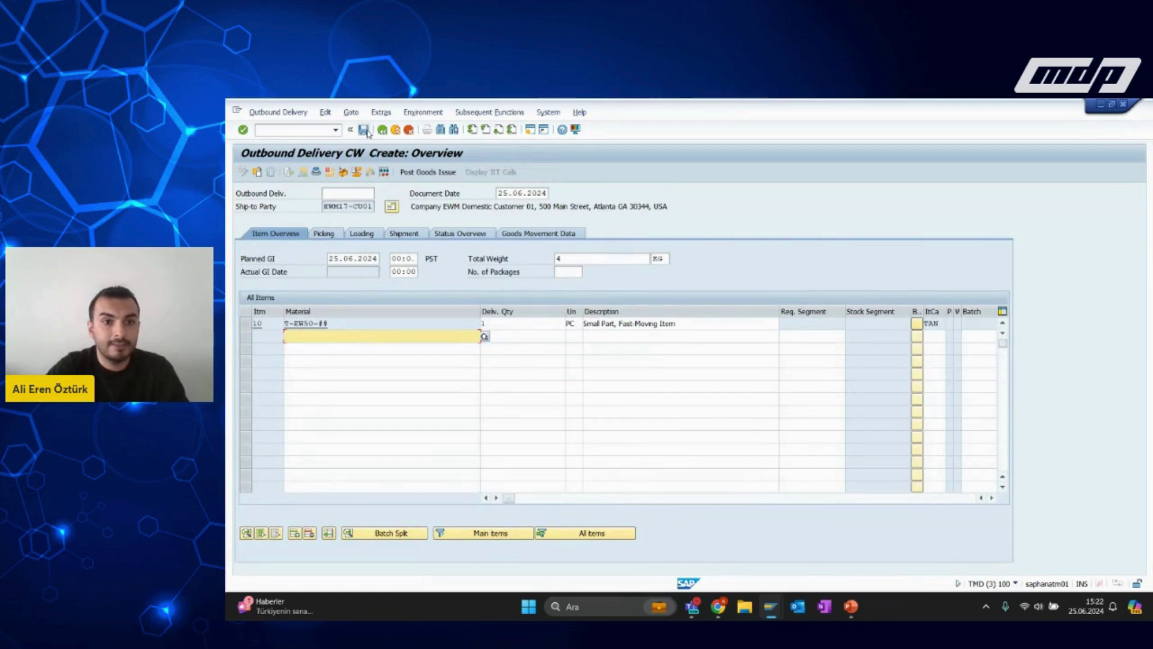
Save the delivery with item 10, confirm number 80000865, and return to the main menu.
{"action": "left_click", "coordinate": [244, 324]}
{"action": "left_click", "coordinate": [351, 130]}
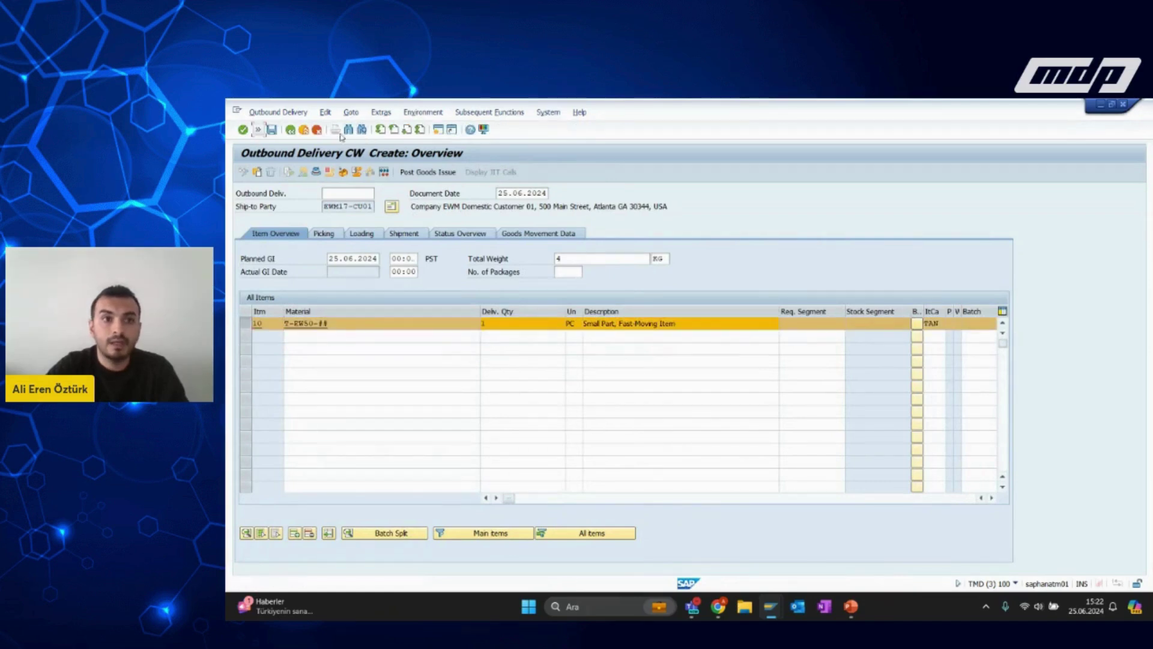
{"action": "left_click", "coordinate": [258, 129]}
{"action": "left_click", "coordinate": [363, 130]}
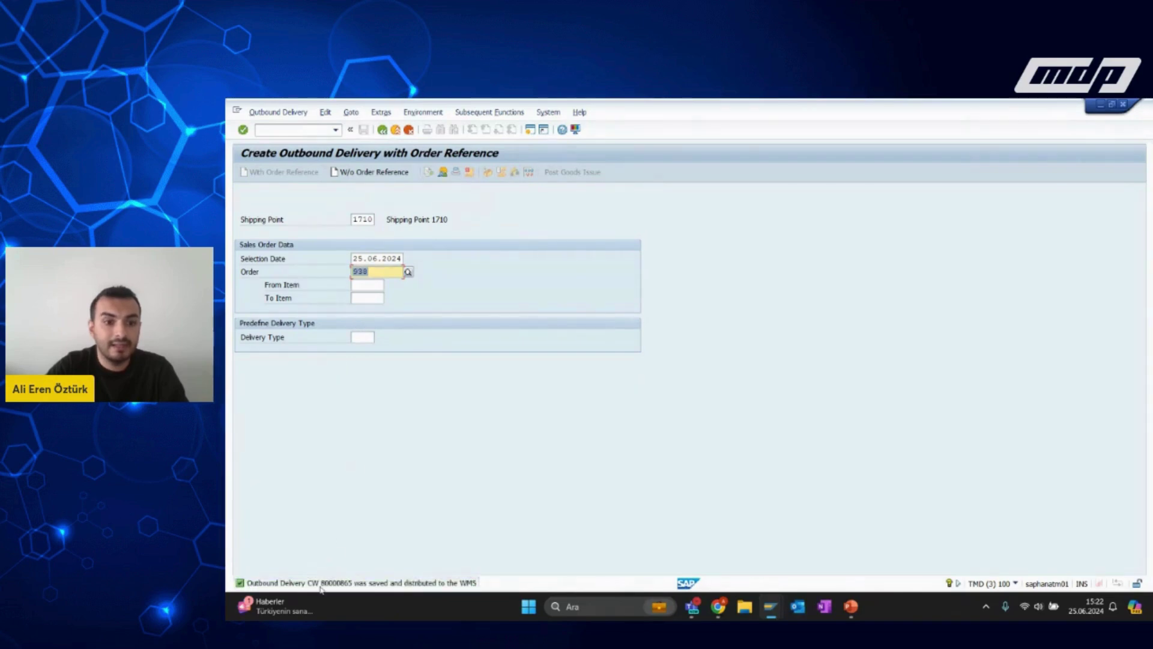
{"action": "double_click", "coordinate": [333, 582]}
{"action": "double_click", "coordinate": [483, 165]}
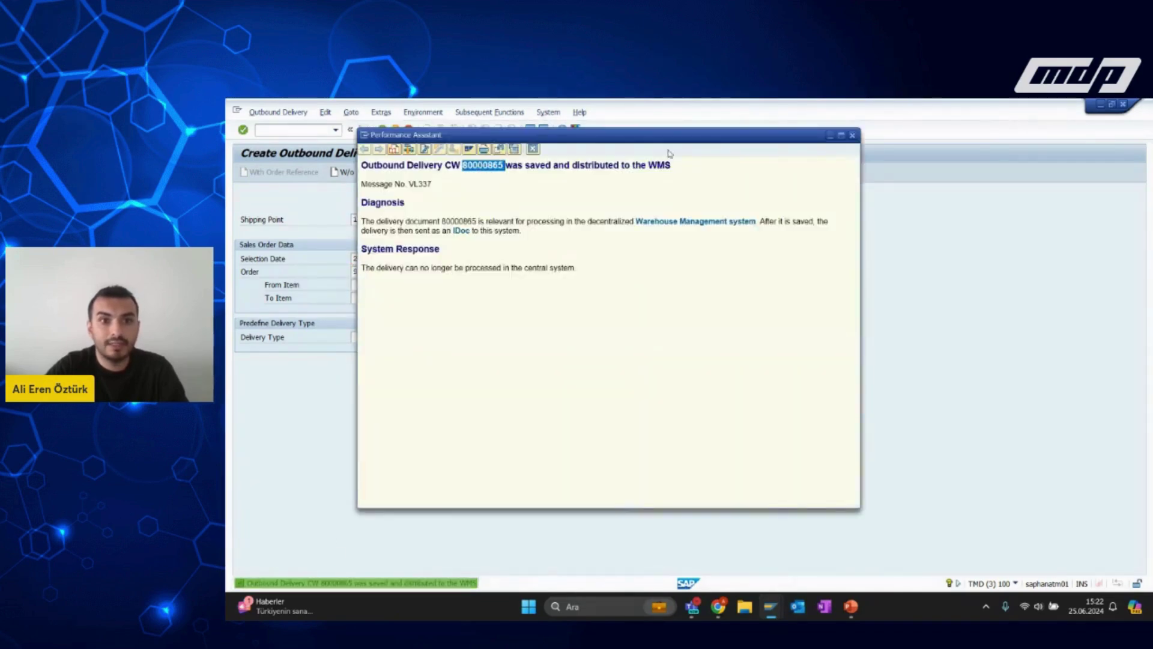
{"action": "left_click", "coordinate": [852, 136]}
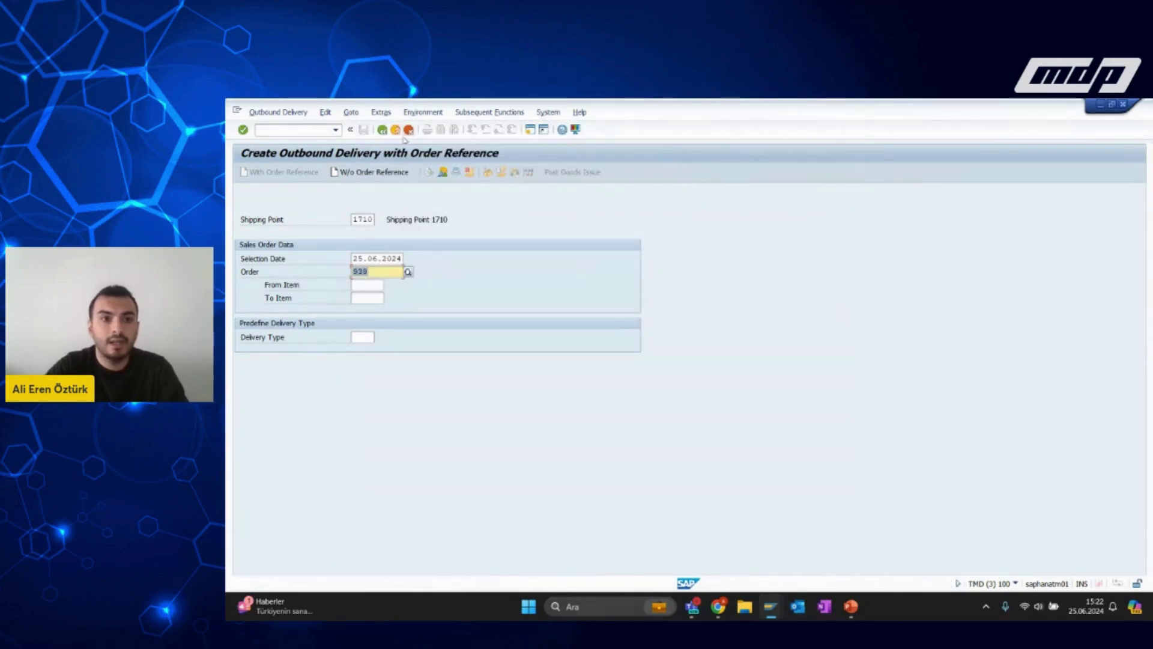
{"action": "key", "text": "F3"}
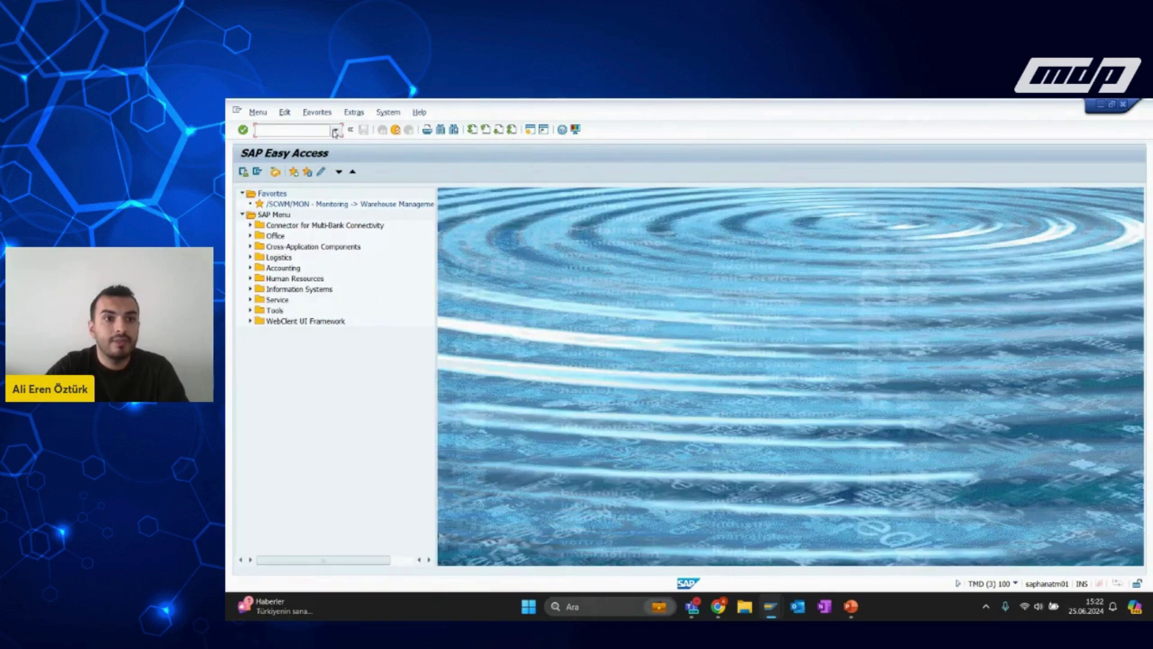
Start outbound wave management (/n/scwm/wave) from the transaction history.
{"action": "left_click", "coordinate": [335, 131]}
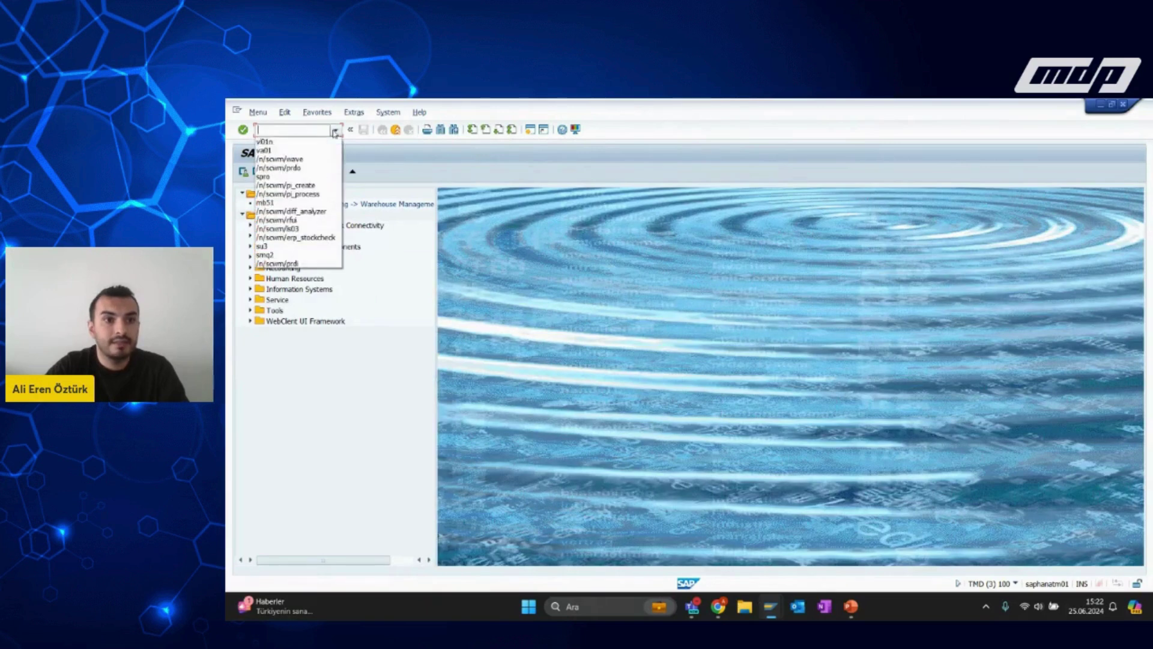
{"action": "left_click", "coordinate": [317, 160]}
{"action": "key", "text": "Return"}
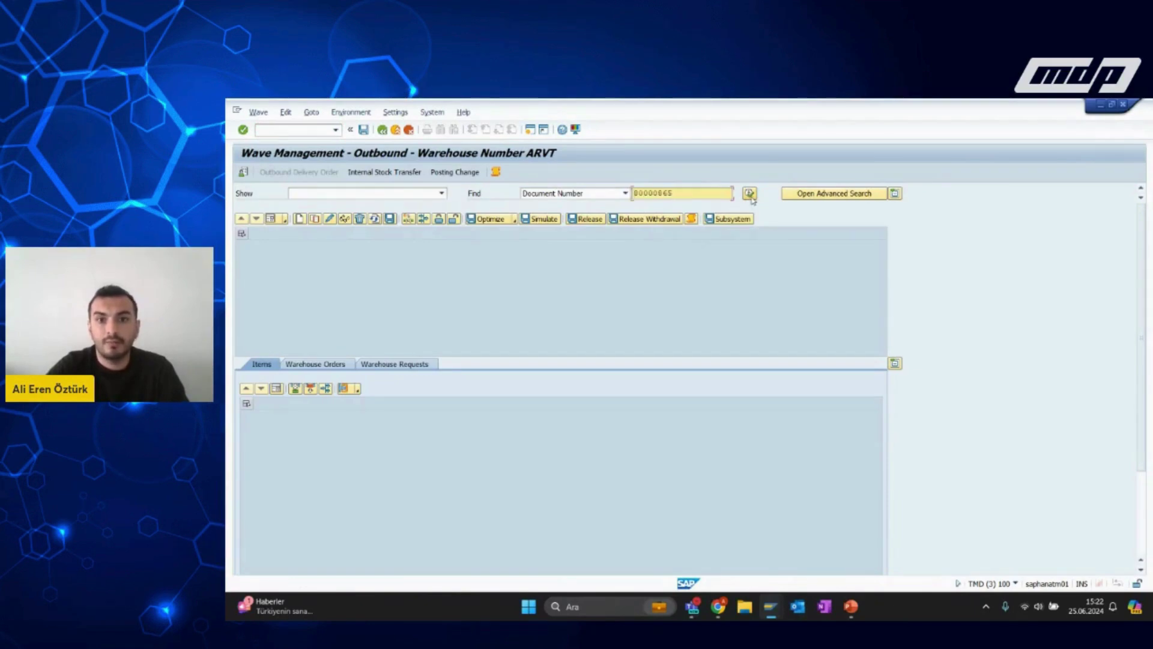
Search waves by cutoff date 25.06.2024 using the advanced search criteria.
{"action": "left_click", "coordinate": [751, 196]}
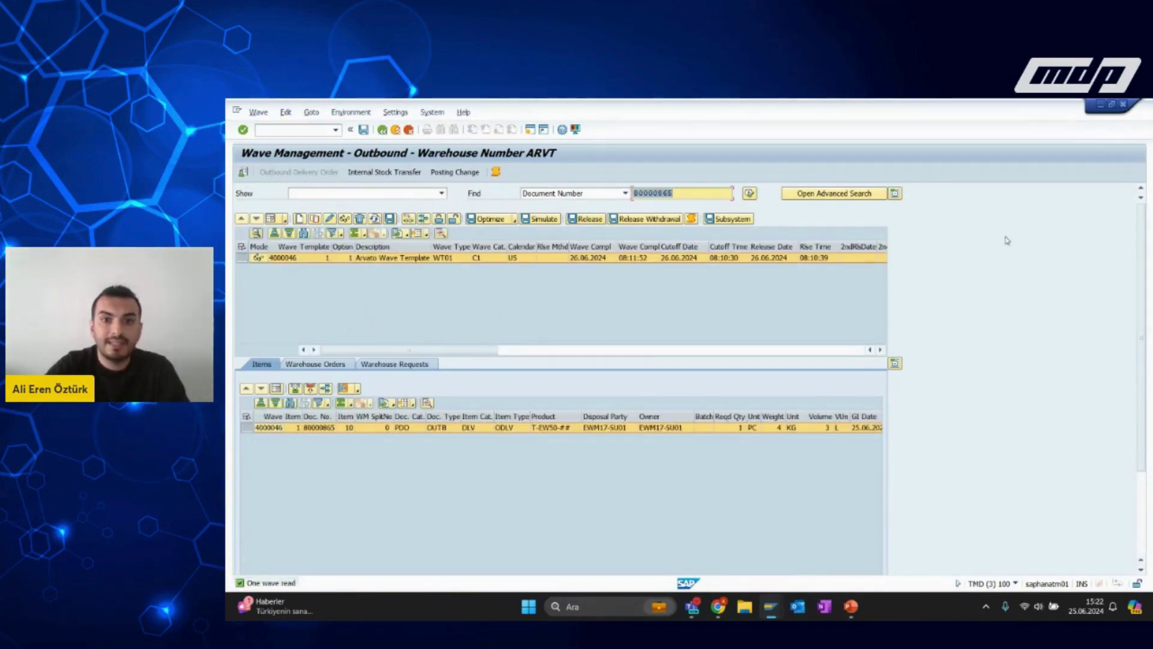
{"action": "left_click", "coordinate": [833, 193]}
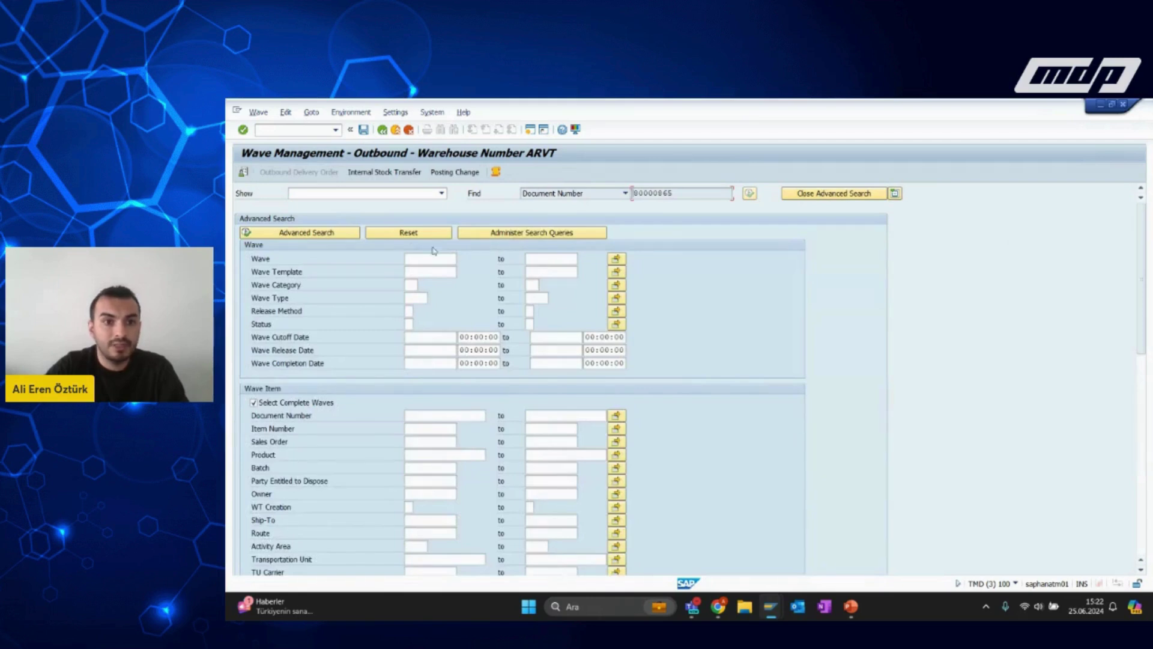
{"action": "left_click", "coordinate": [426, 339]}
{"action": "type", "text": "25"}
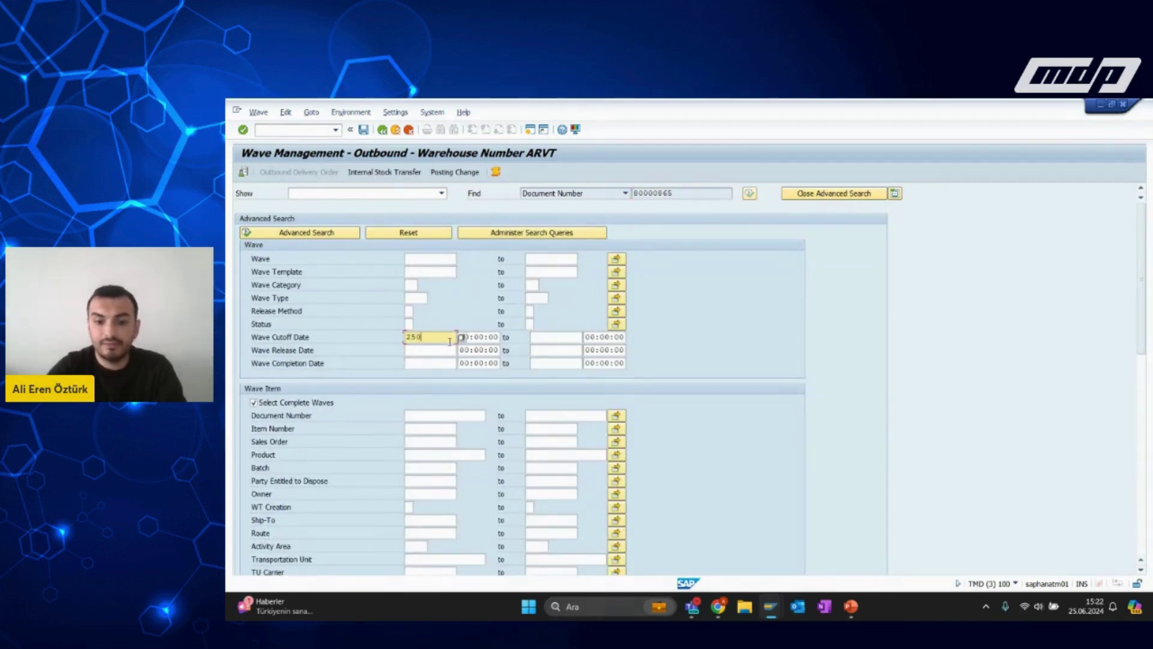
{"action": "type", "text": "62"}
{"action": "key", "text": "Return"}
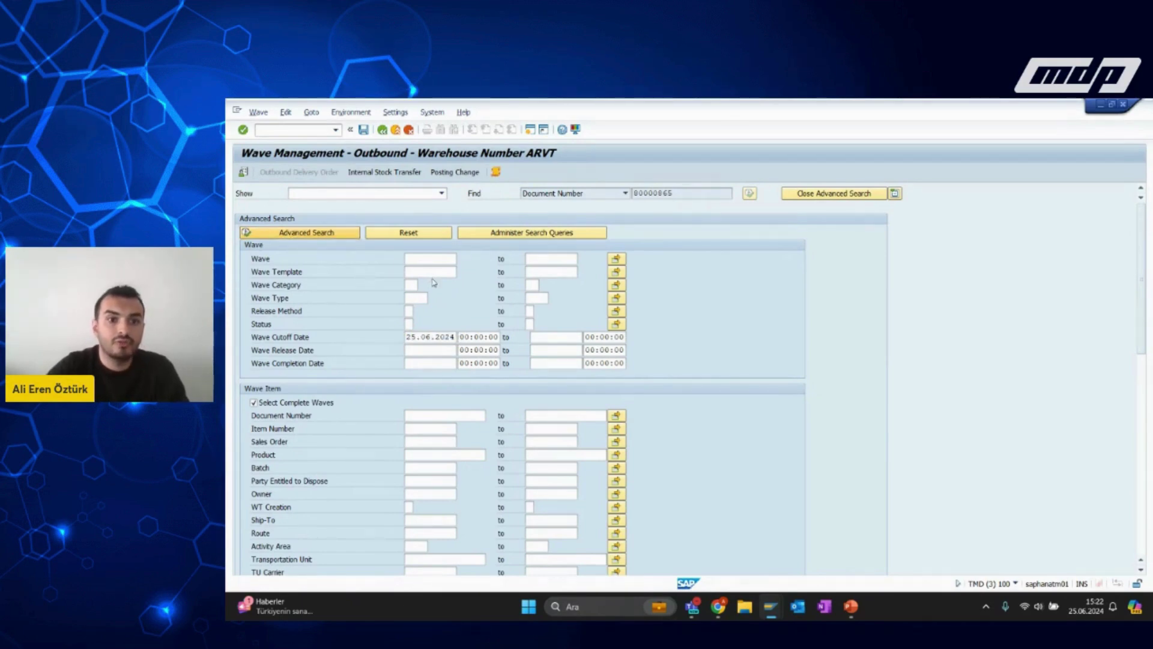
{"action": "key", "text": "Return"}
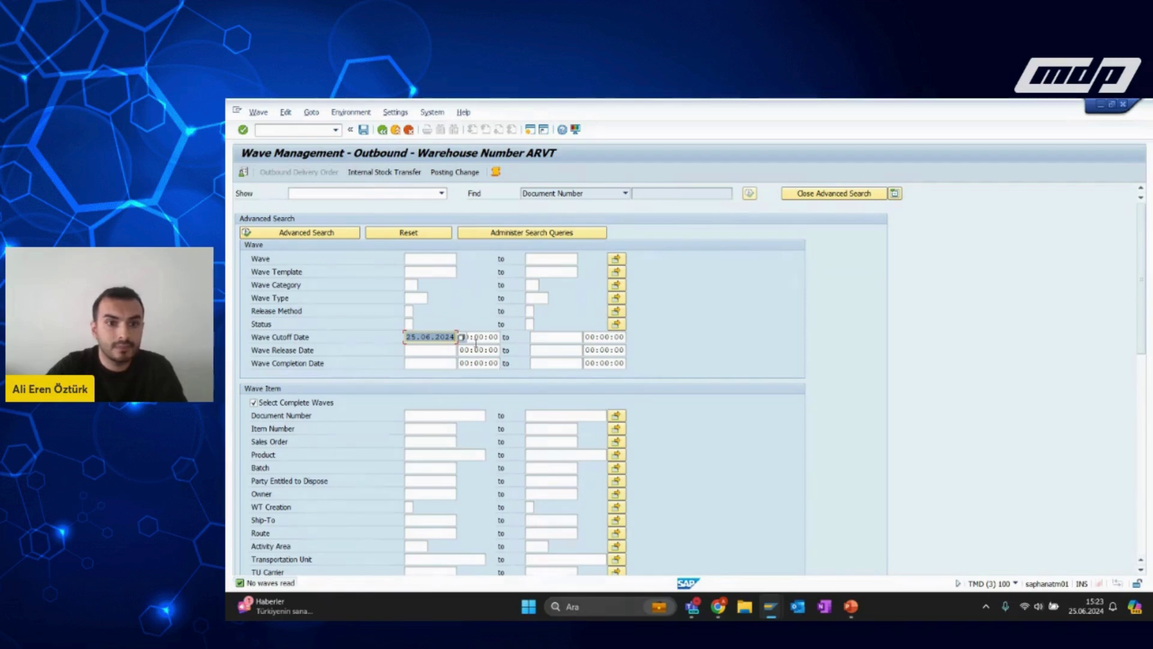
{"action": "left_click", "coordinate": [851, 195]}
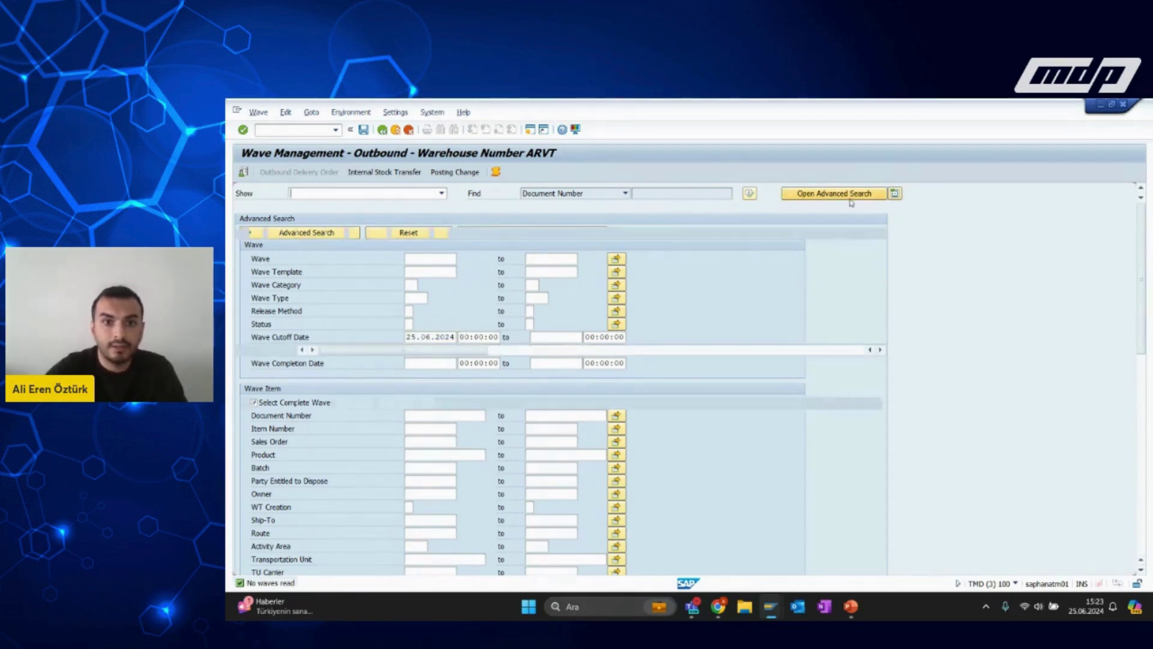
Find waves for delivery 80000865 and widen the Wave column to show 4000046.
{"action": "left_click", "coordinate": [668, 197]}
{"action": "type", "text": "00000865"}
{"action": "left_click", "coordinate": [750, 193]}
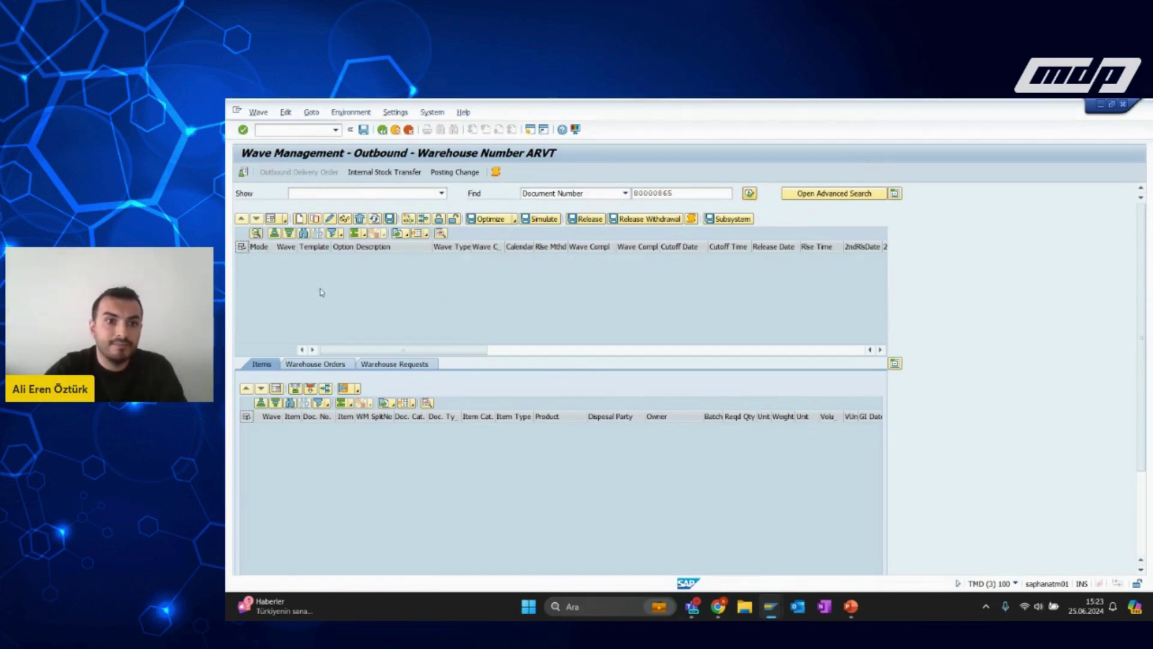
{"action": "left_click", "coordinate": [283, 258]}
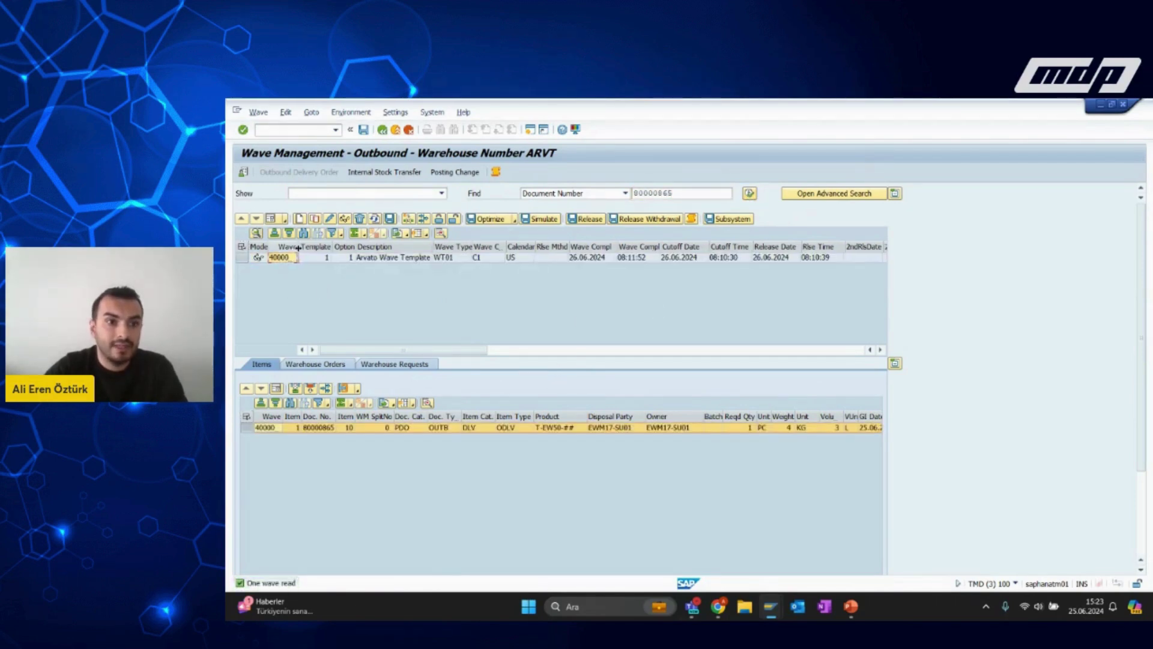
{"action": "double_click", "coordinate": [298, 248]}
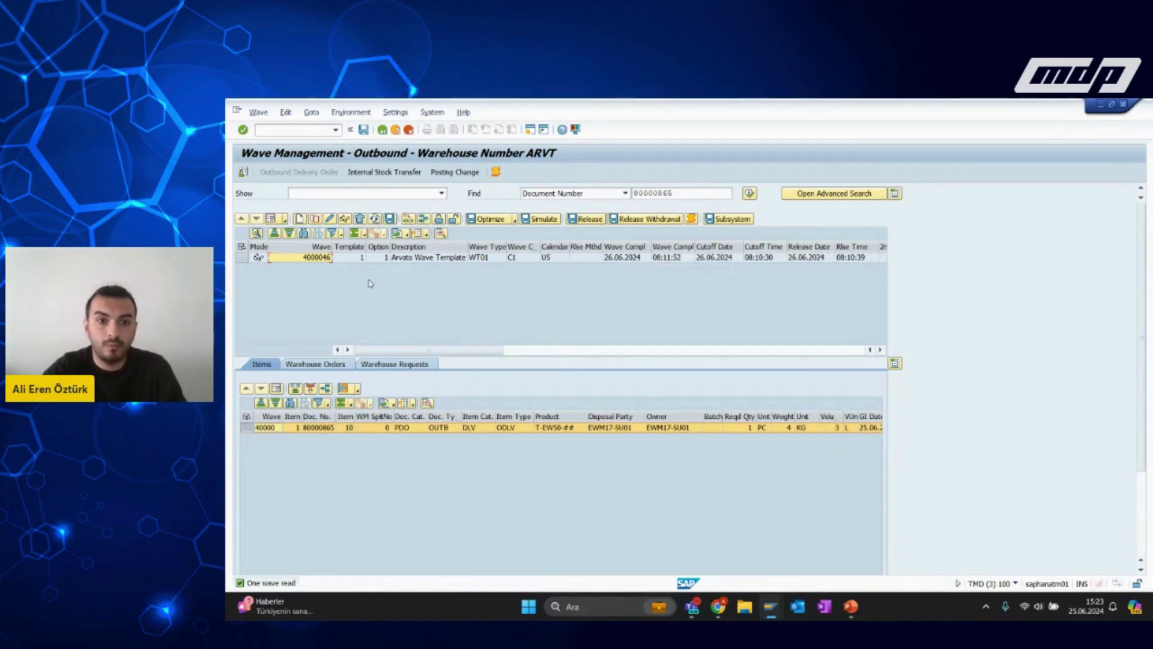
Search the wave number range 4000045 to 4000046 in advanced search.
{"action": "left_click", "coordinate": [807, 202]}
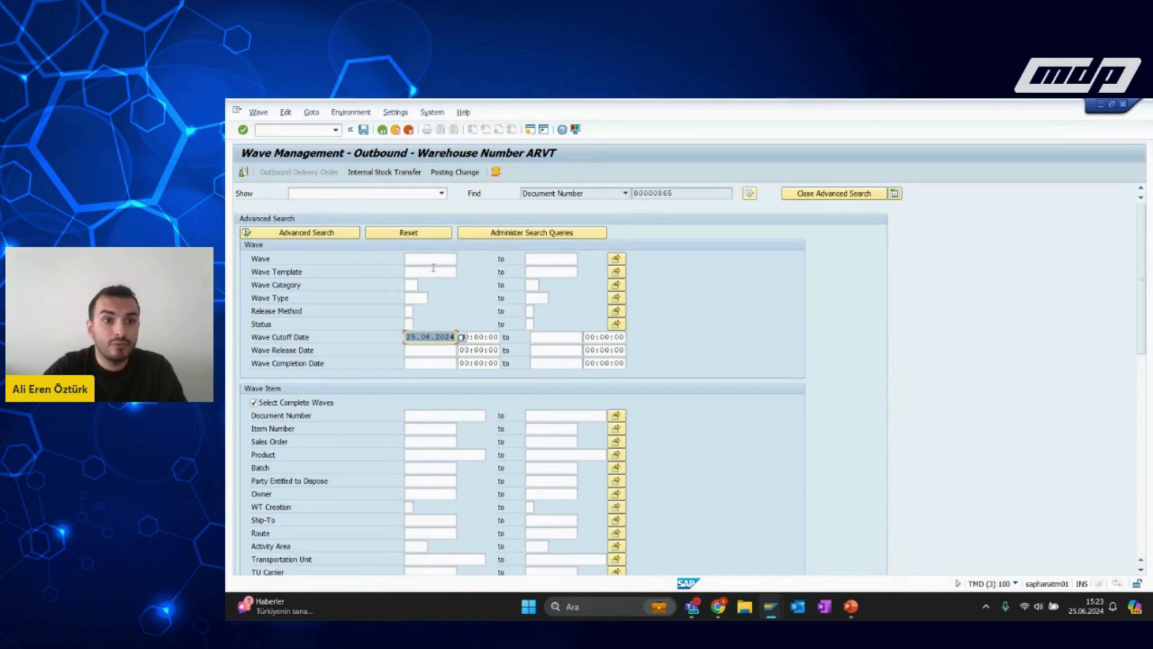
{"action": "left_click", "coordinate": [815, 194]}
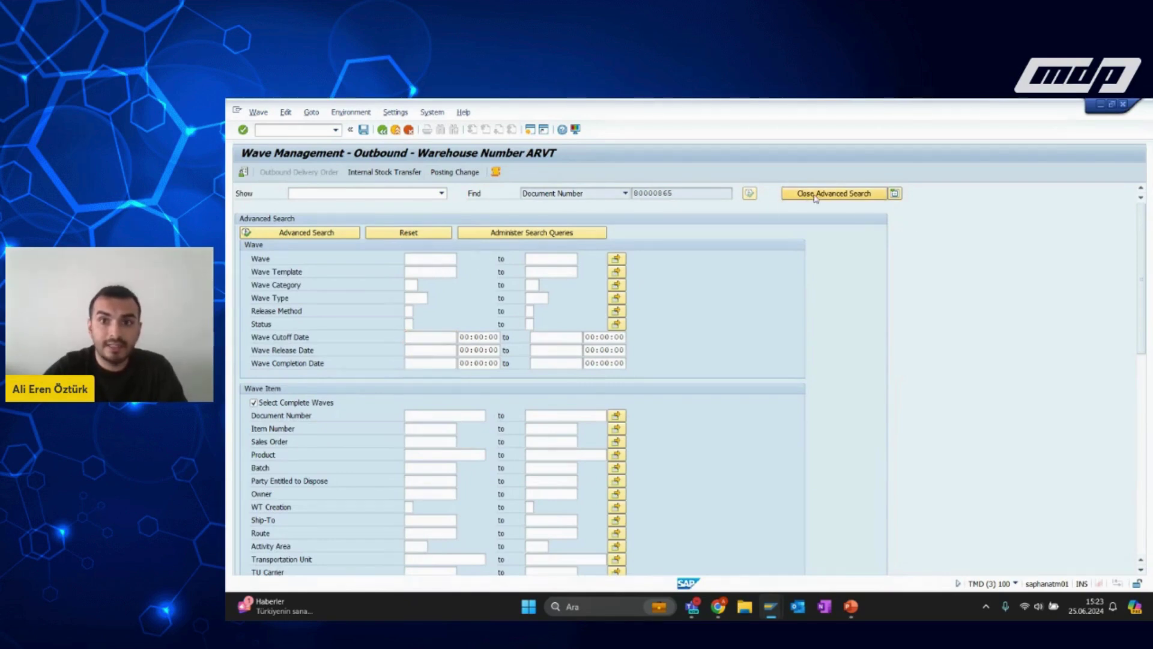
{"action": "left_click", "coordinate": [303, 258]}
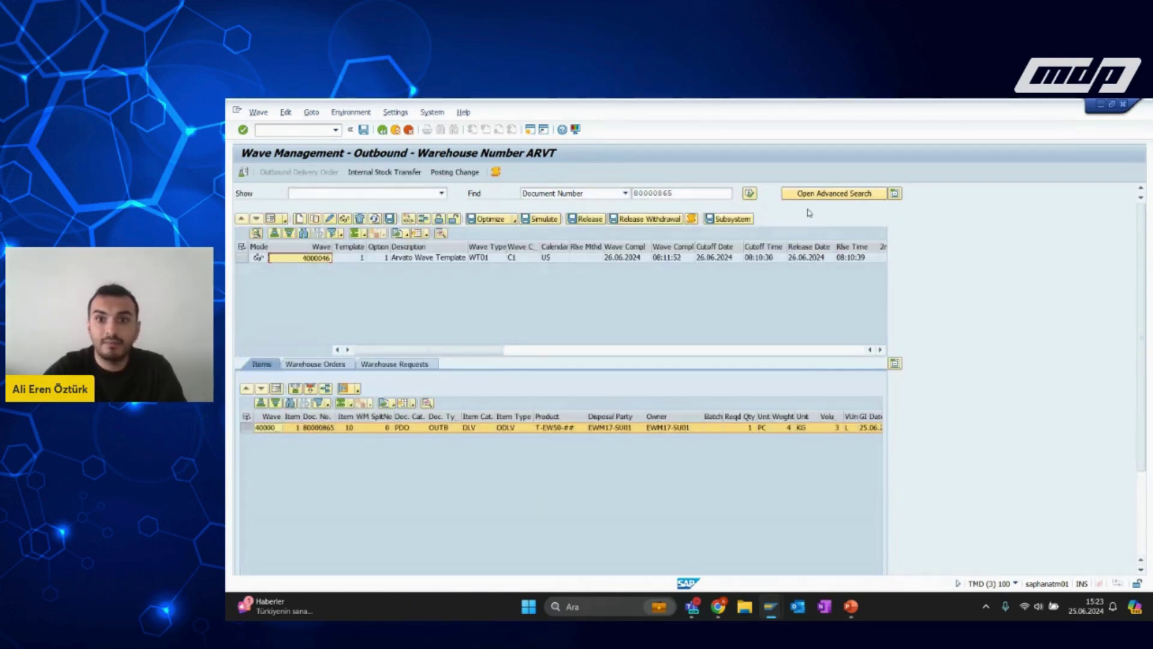
{"action": "left_click", "coordinate": [430, 259]}
{"action": "left_click", "coordinate": [567, 260]}
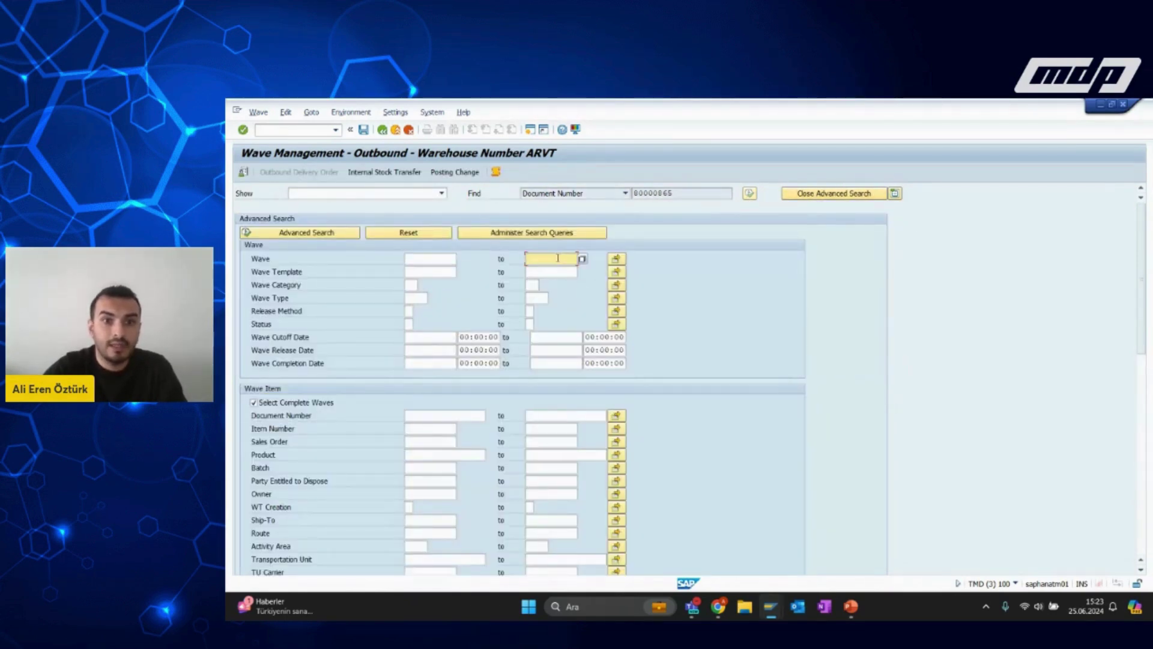
{"action": "type", "text": "4000046"}
{"action": "left_click", "coordinate": [445, 261]}
{"action": "type", "text": "4000045"}
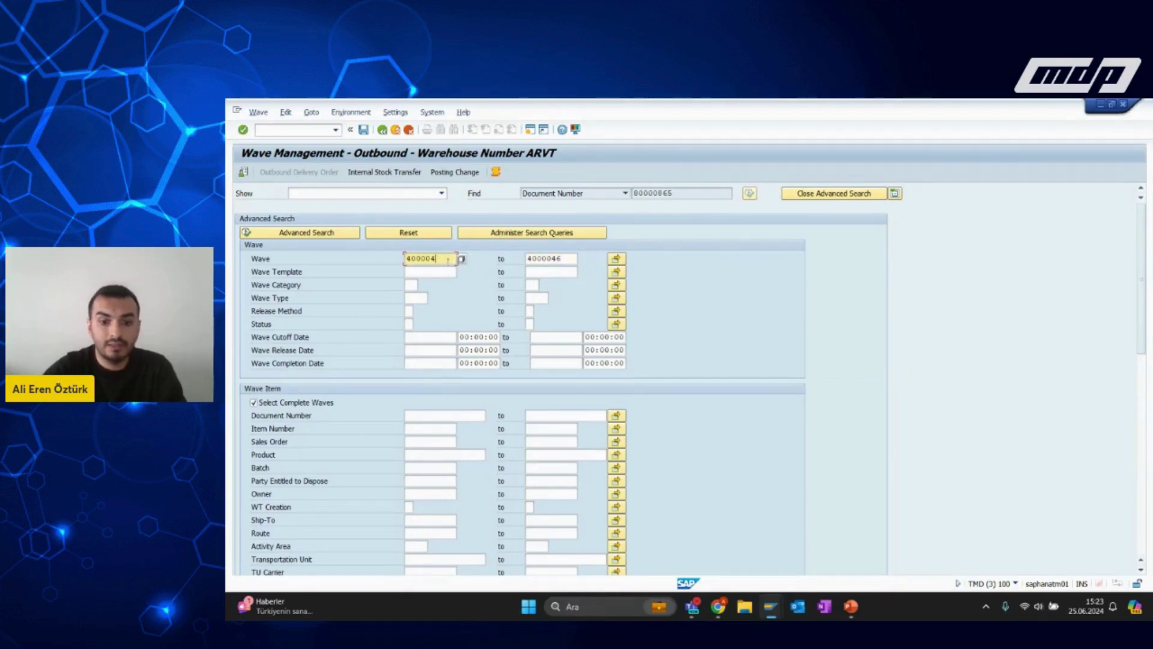
{"action": "left_click", "coordinate": [338, 236]}
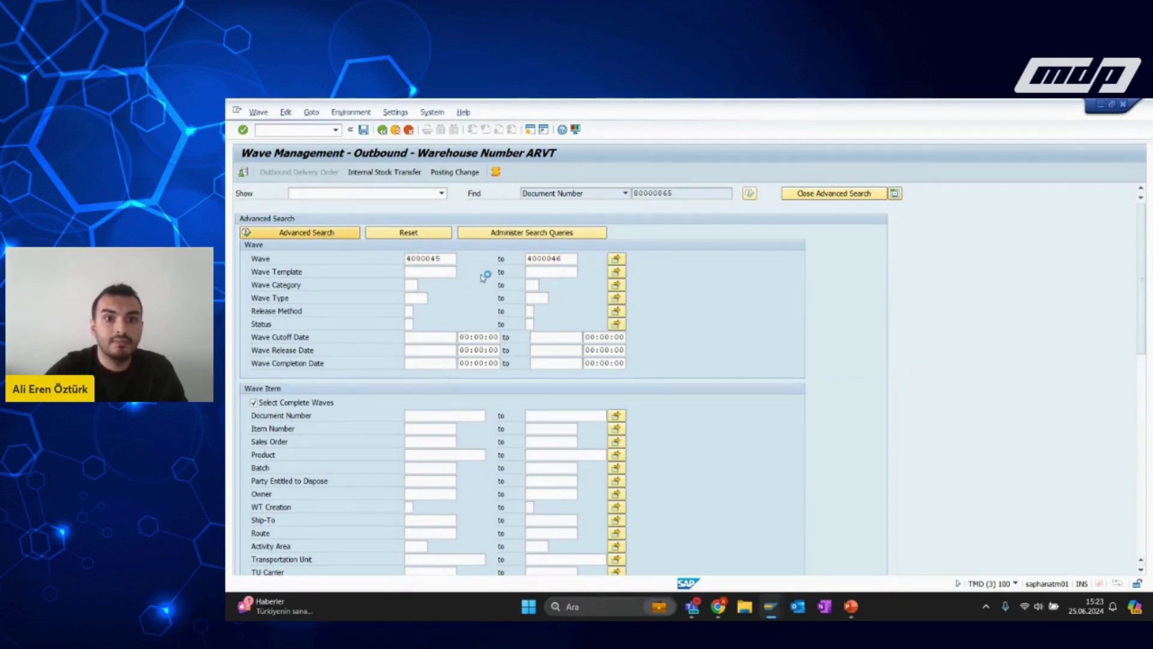
{"action": "left_click", "coordinate": [823, 194]}
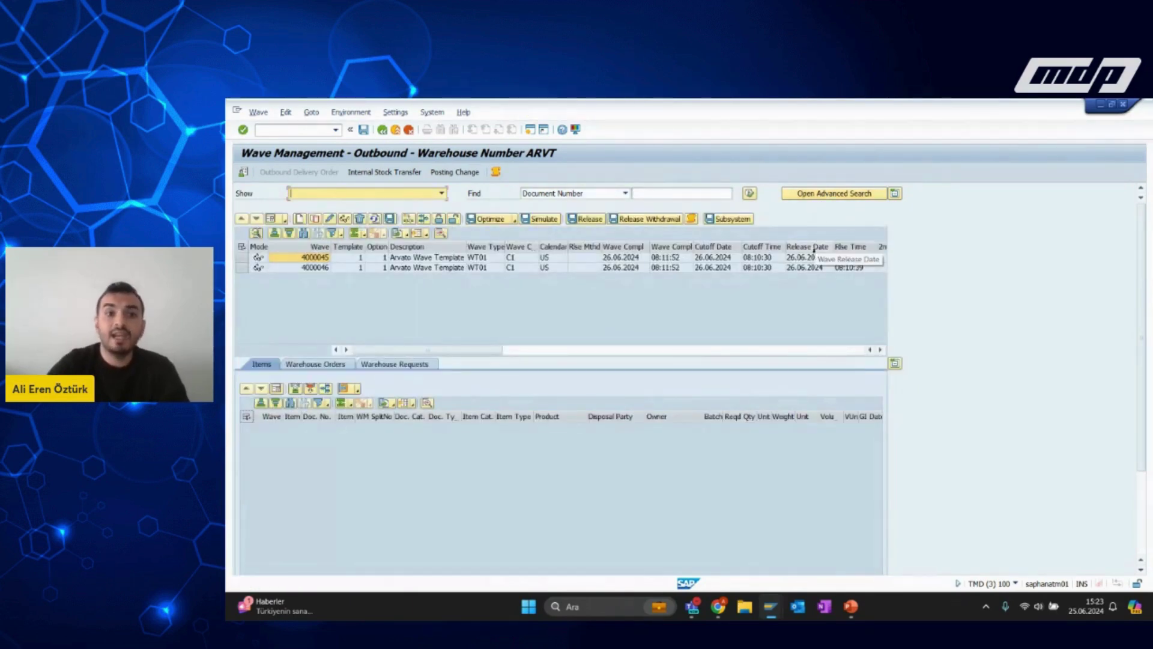
Select waves in the list and check the available wave status values.
{"action": "left_click", "coordinate": [242, 257]}
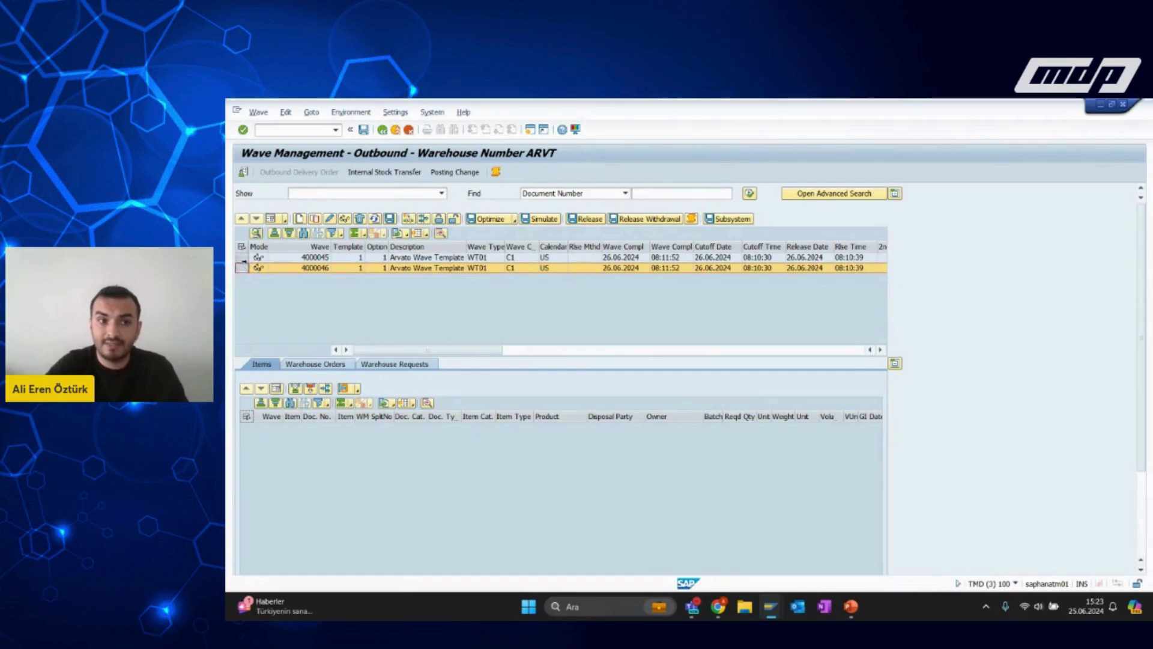
{"action": "left_click", "coordinate": [241, 246]}
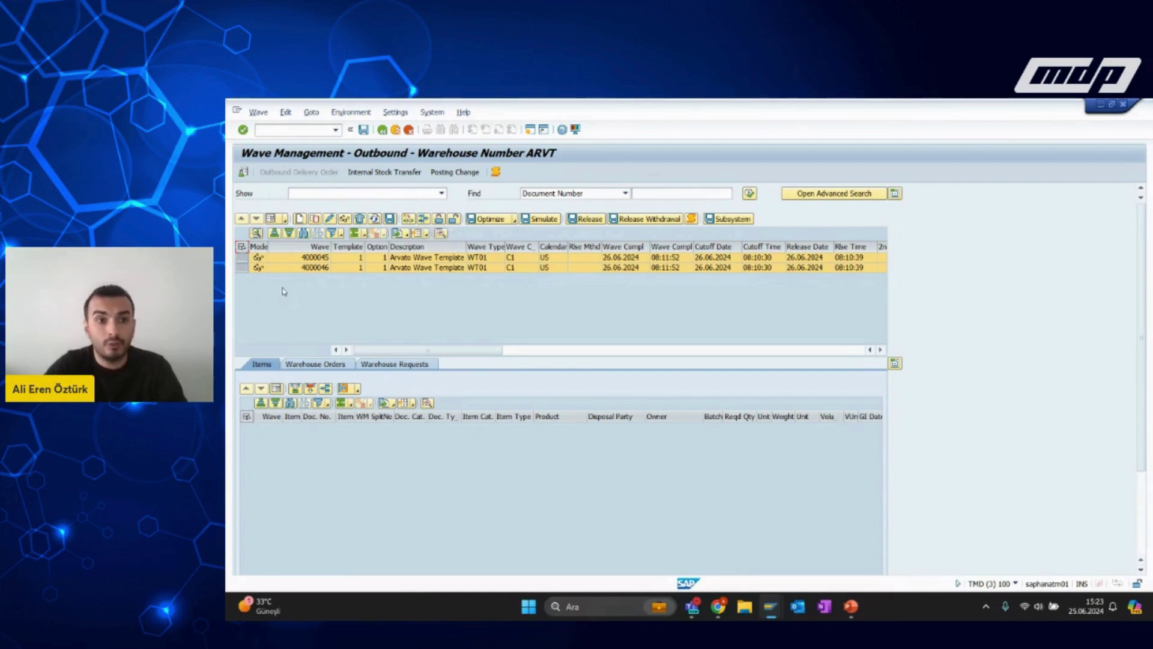
{"action": "left_click", "coordinate": [242, 268]}
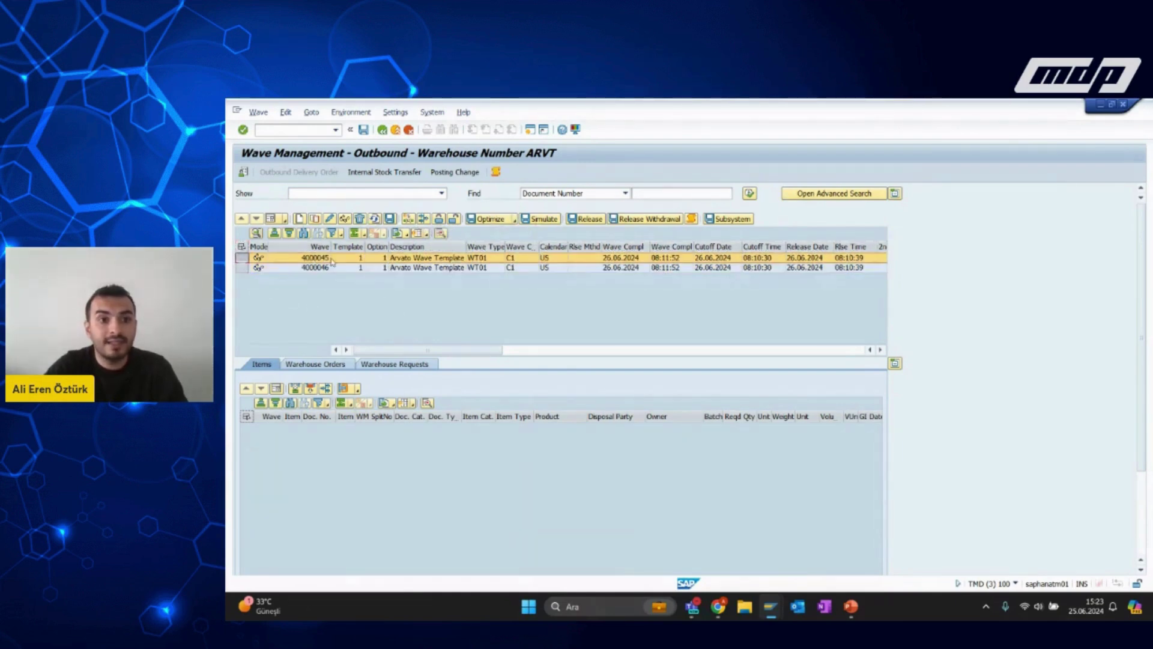
{"action": "left_click_drag", "start_coordinate": [459, 351], "coordinate": [653, 354]}
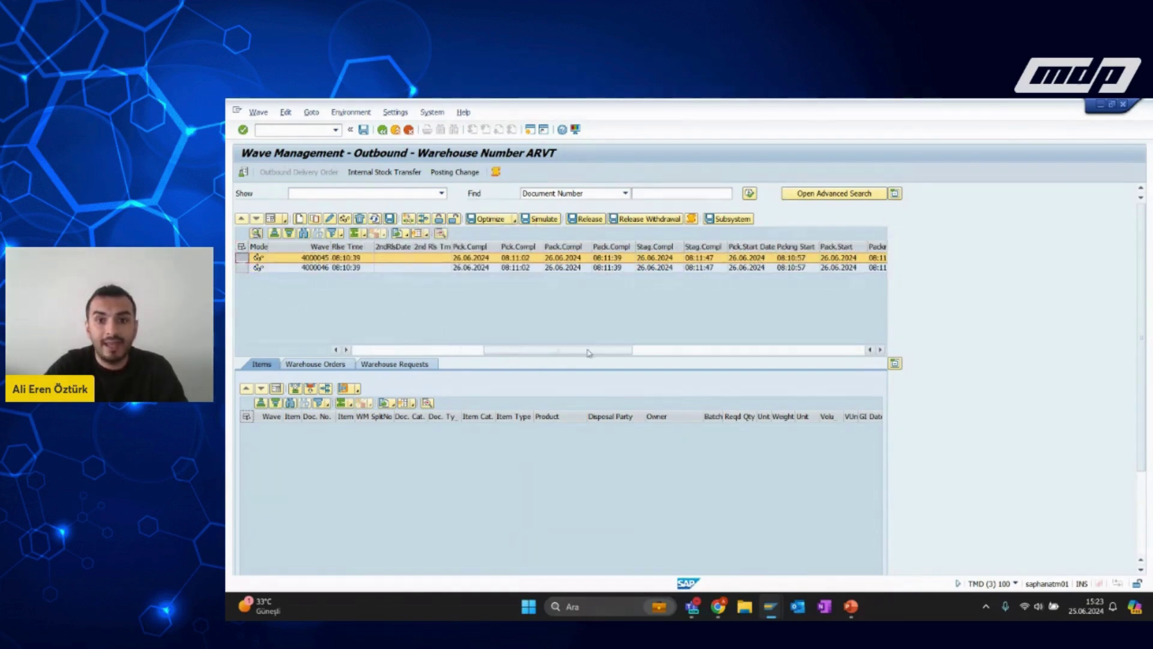
{"action": "left_click", "coordinate": [617, 259]}
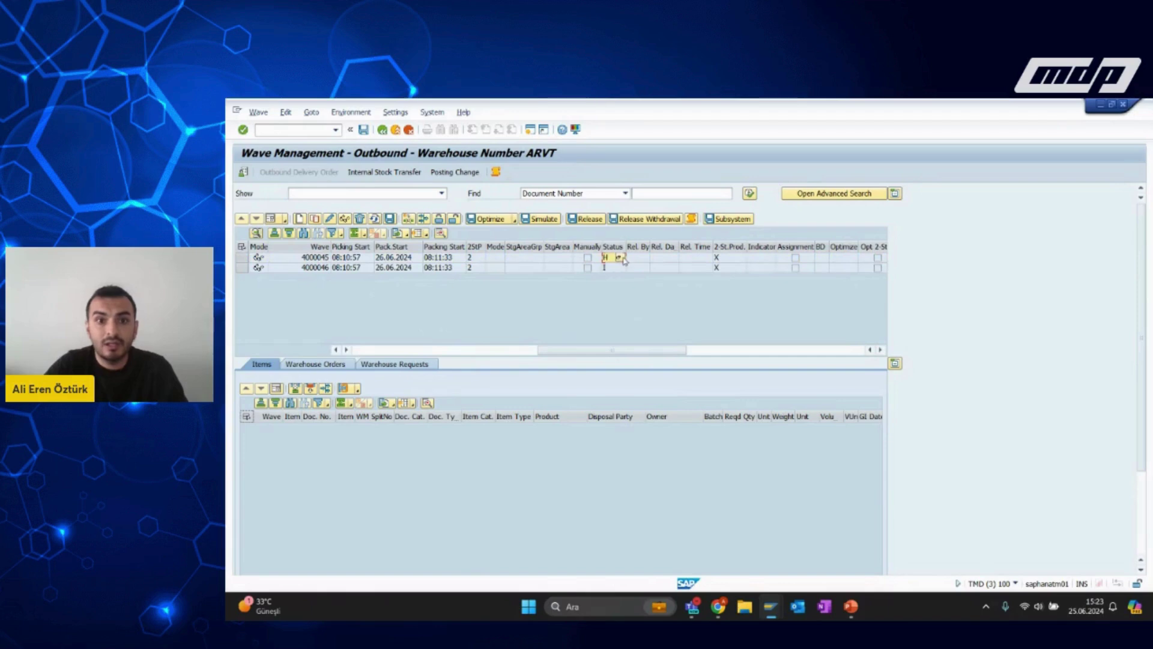
{"action": "key", "text": "F4"}
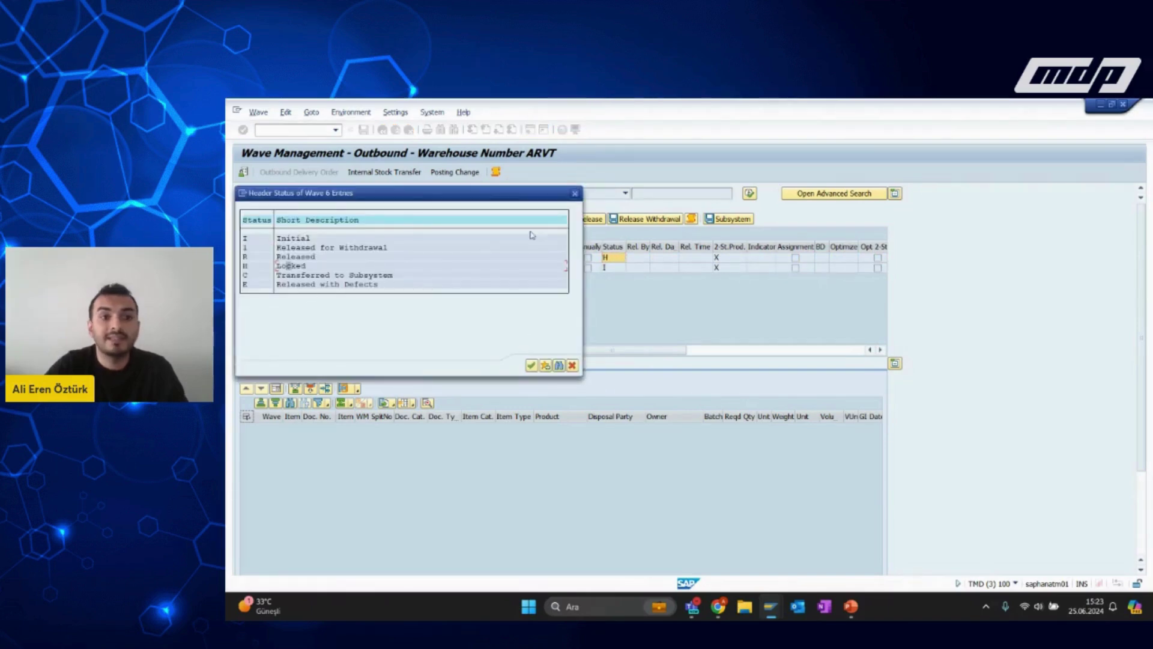
{"action": "left_click", "coordinate": [575, 194]}
Unlock wave 4000045 for changes.
{"action": "left_click_drag", "start_coordinate": [553, 353], "coordinate": [361, 352]}
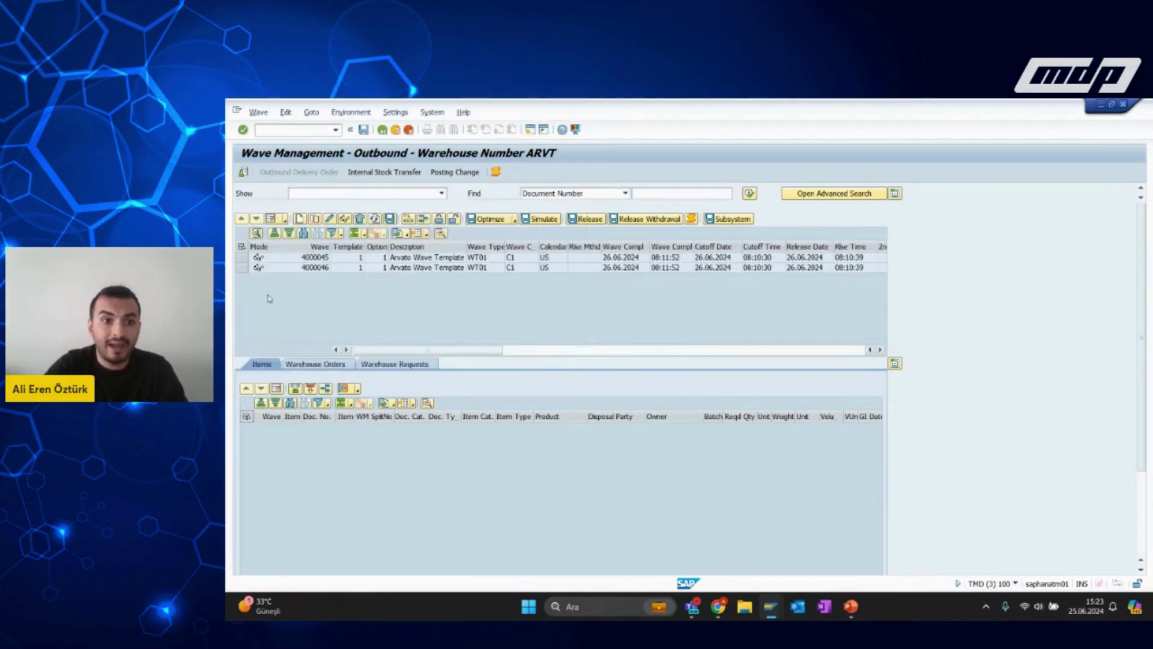
{"action": "left_click", "coordinate": [242, 257]}
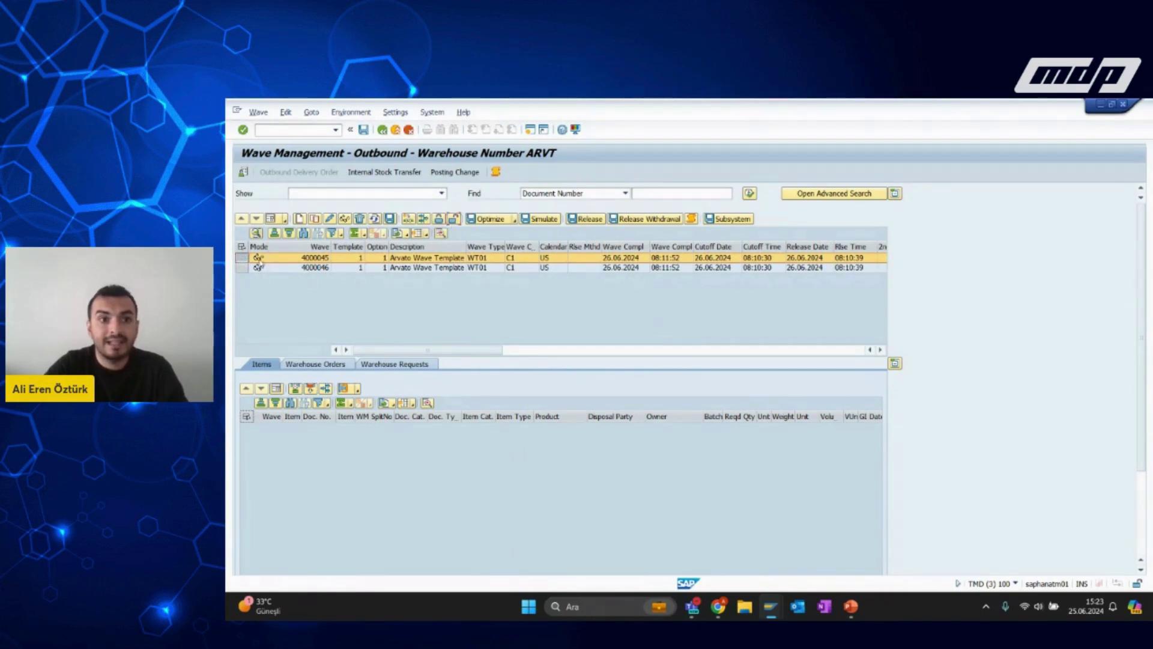
{"action": "left_click", "coordinate": [454, 218]}
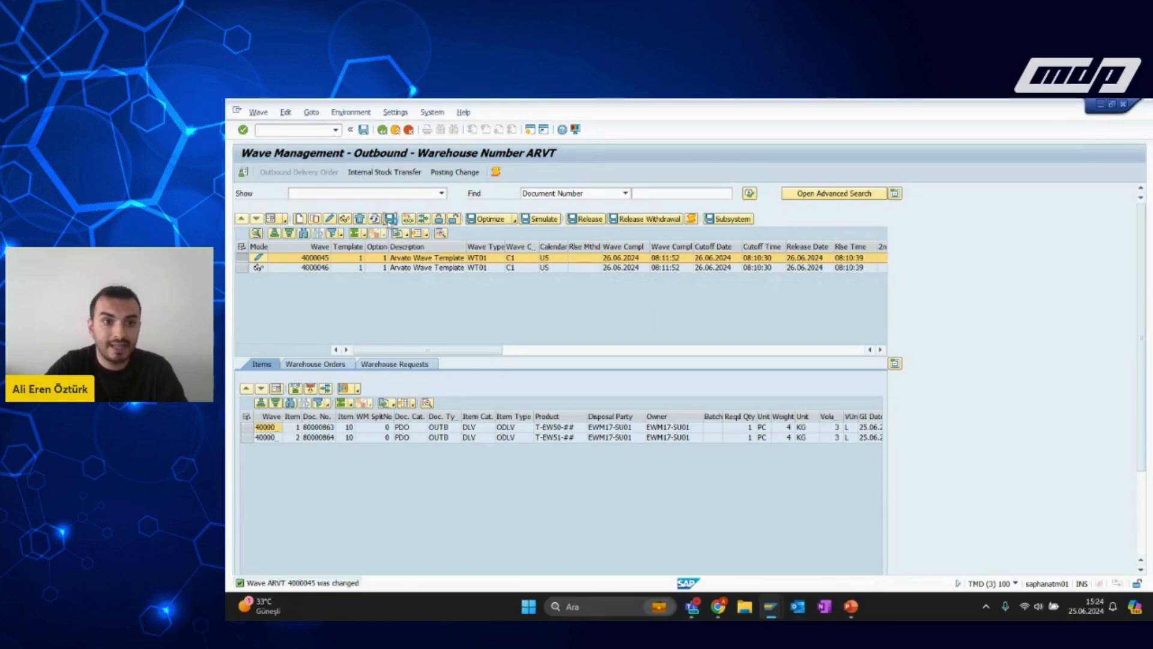
Save wave 4000045, select both waves, and merge them into one.
{"action": "left_click", "coordinate": [391, 218]}
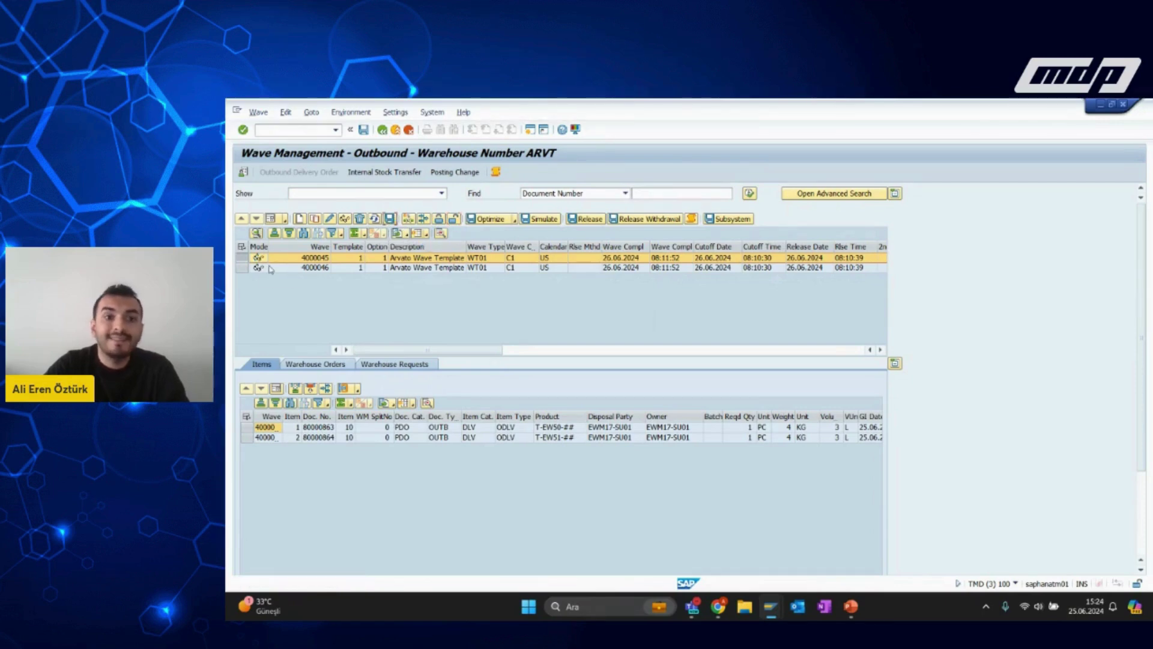
{"action": "left_click", "coordinate": [241, 249]}
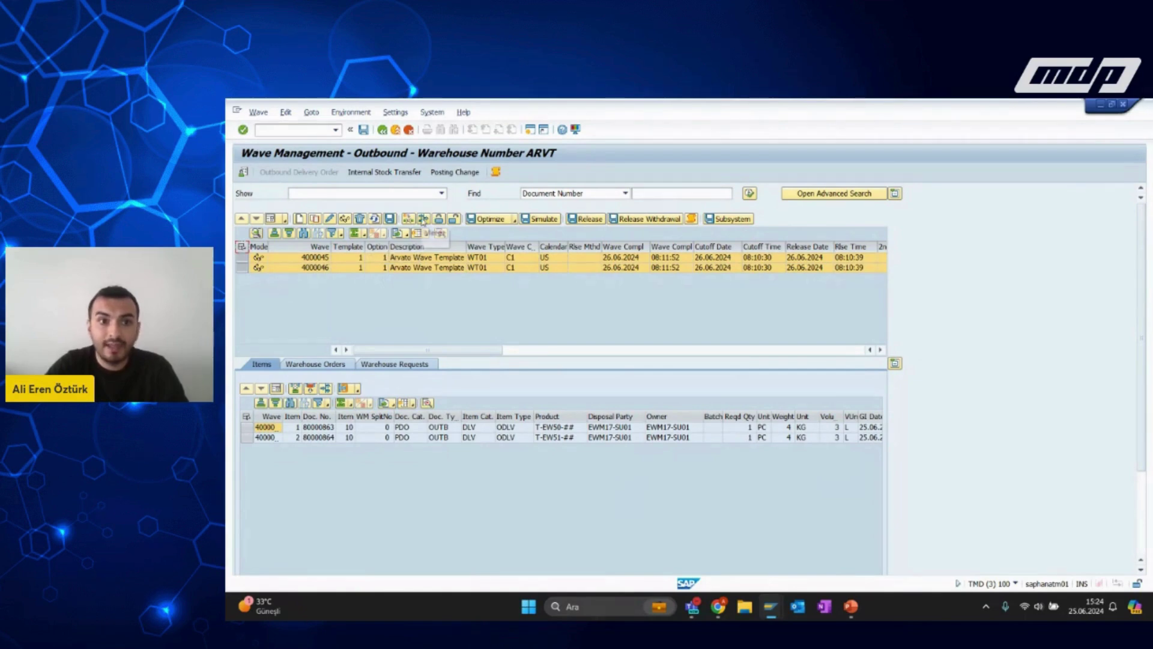
{"action": "left_click", "coordinate": [424, 220]}
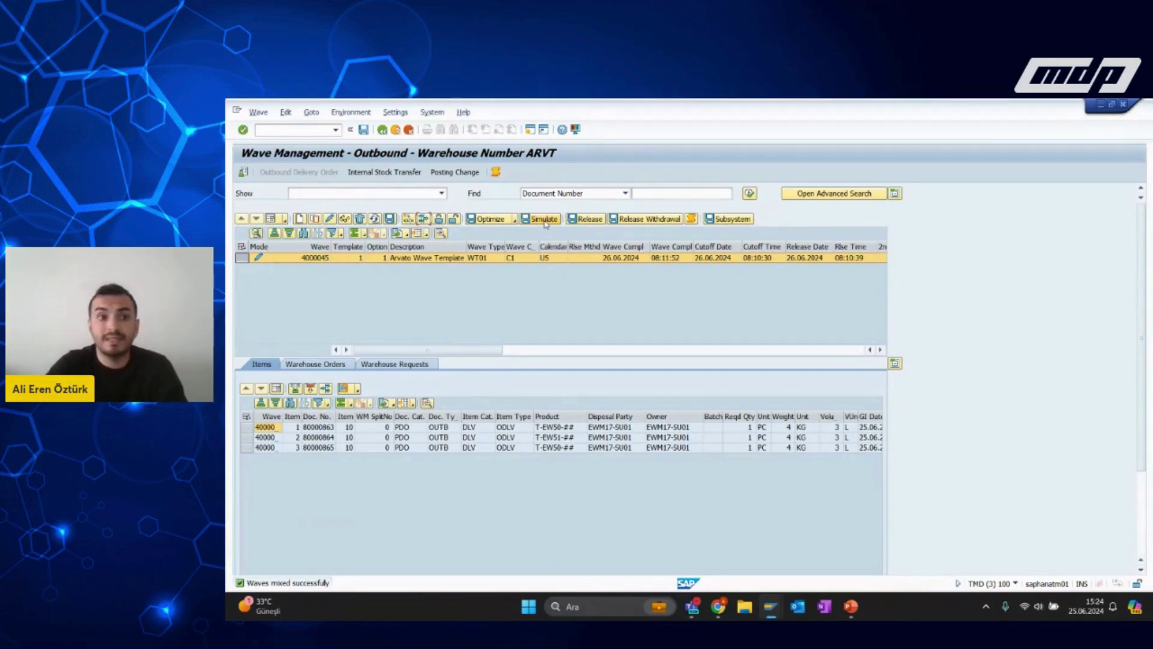
Simulate releasing wave 4000045 and review its three simulated warehouse tasks.
{"action": "left_click", "coordinate": [544, 220]}
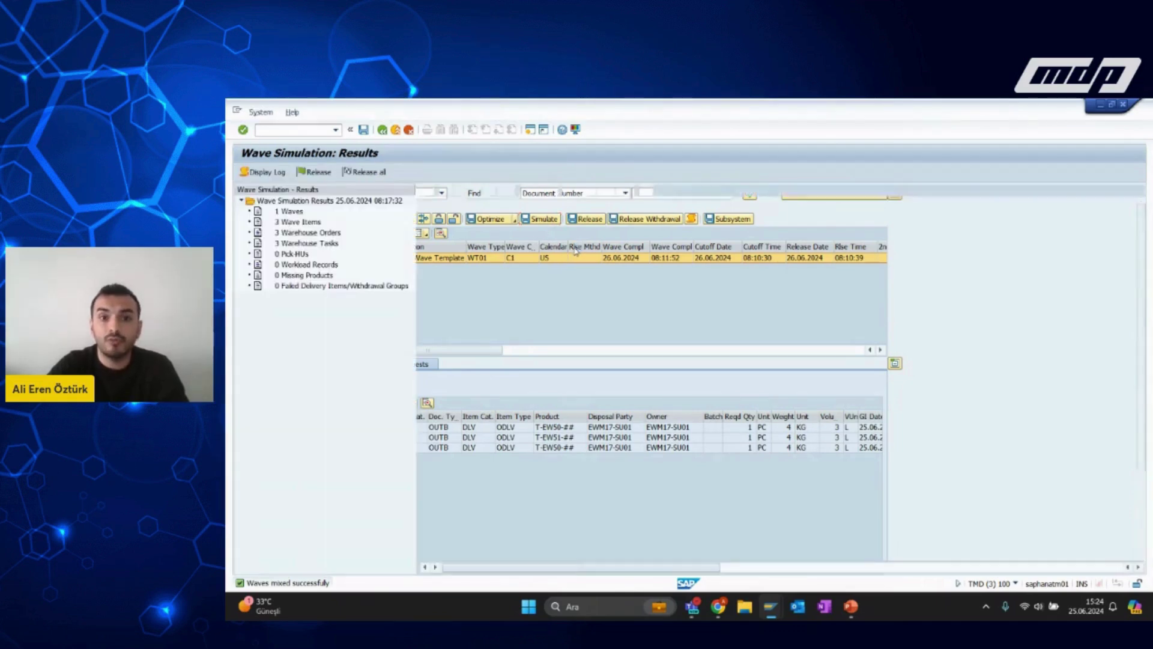
{"action": "left_click", "coordinate": [317, 233]}
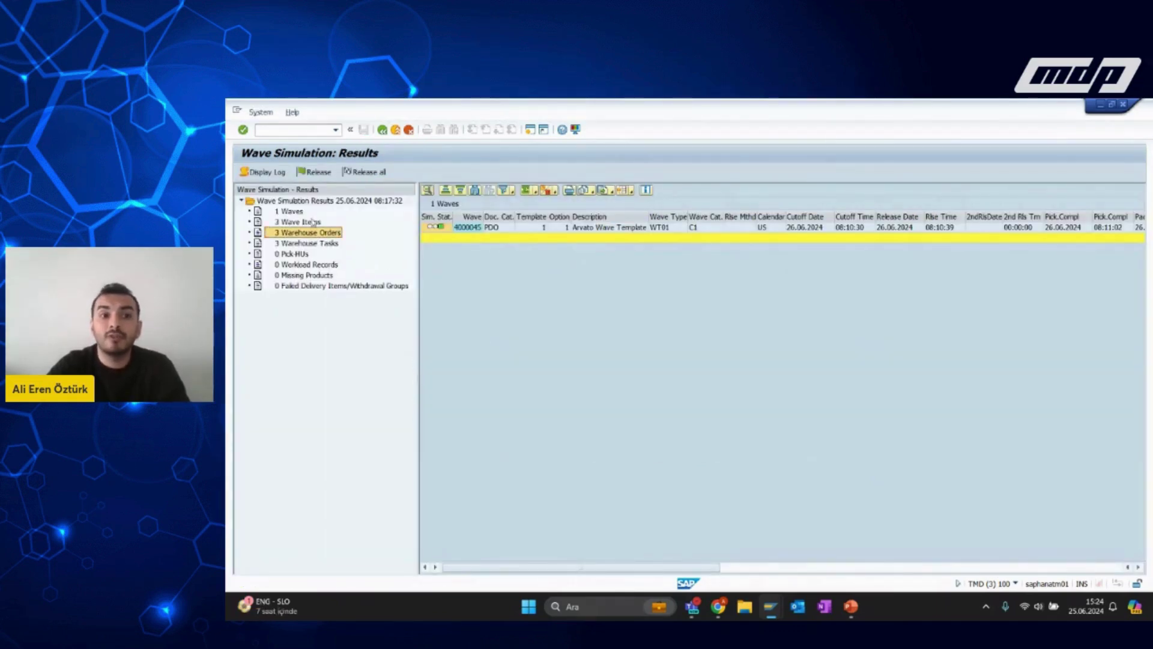
{"action": "left_click", "coordinate": [305, 212]}
{"action": "left_click", "coordinate": [307, 233]}
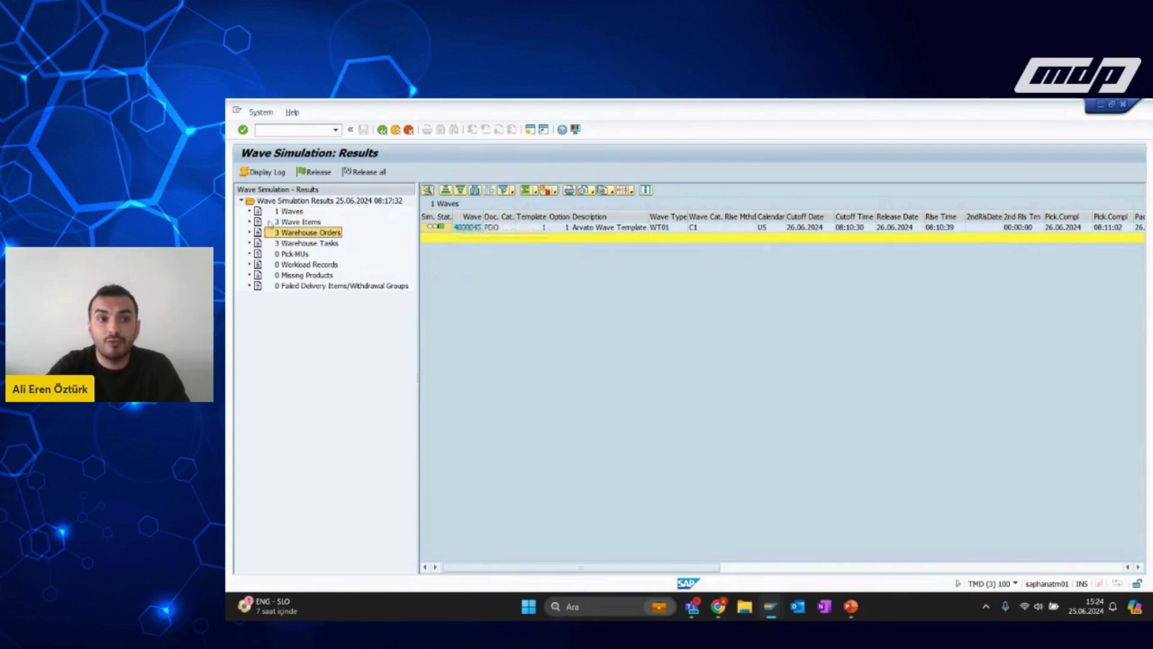
{"action": "left_click", "coordinate": [324, 243]}
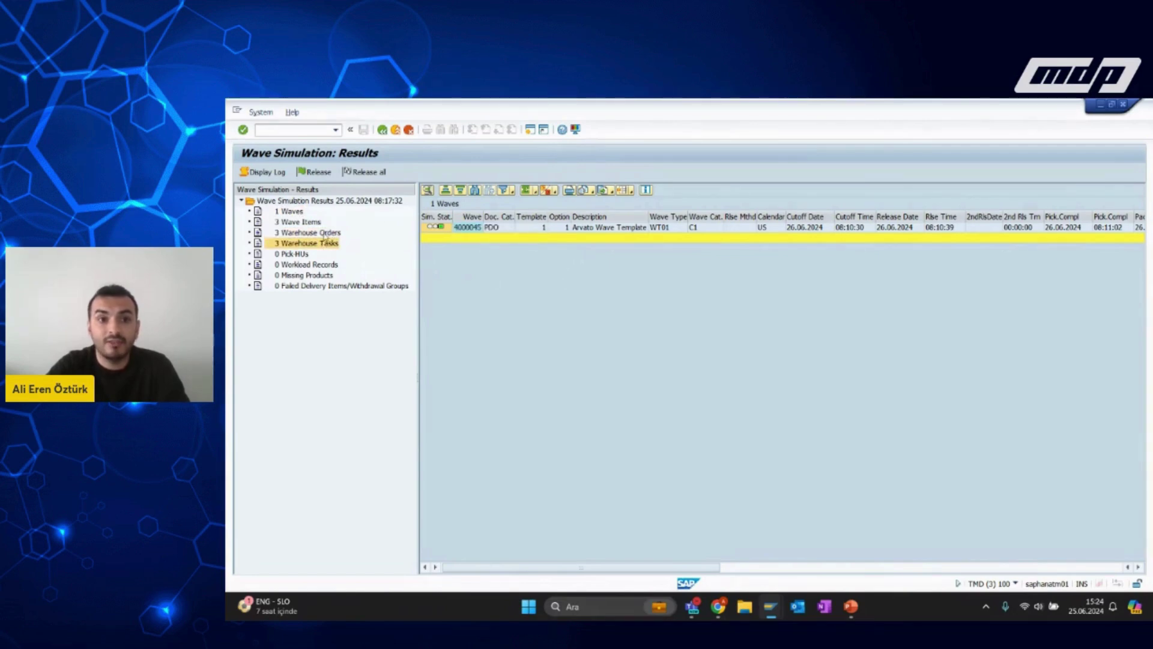
{"action": "left_click", "coordinate": [319, 243]}
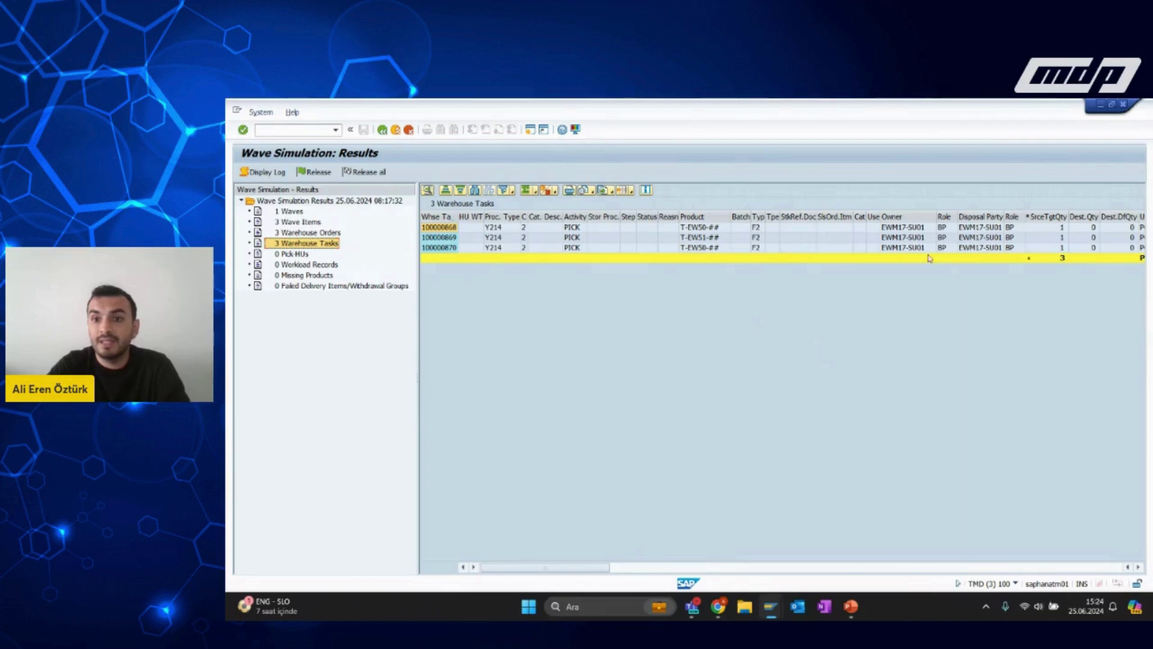
{"action": "scroll", "coordinate": [969, 413], "scroll_direction": "right", "scroll_amount": 5}
{"action": "scroll", "coordinate": [1021, 433], "scroll_direction": "right", "scroll_amount": 5}
{"action": "scroll", "coordinate": [985, 384], "scroll_direction": "right", "scroll_amount": 5}
{"action": "scroll", "coordinate": [955, 360], "scroll_direction": "right", "scroll_amount": 5}
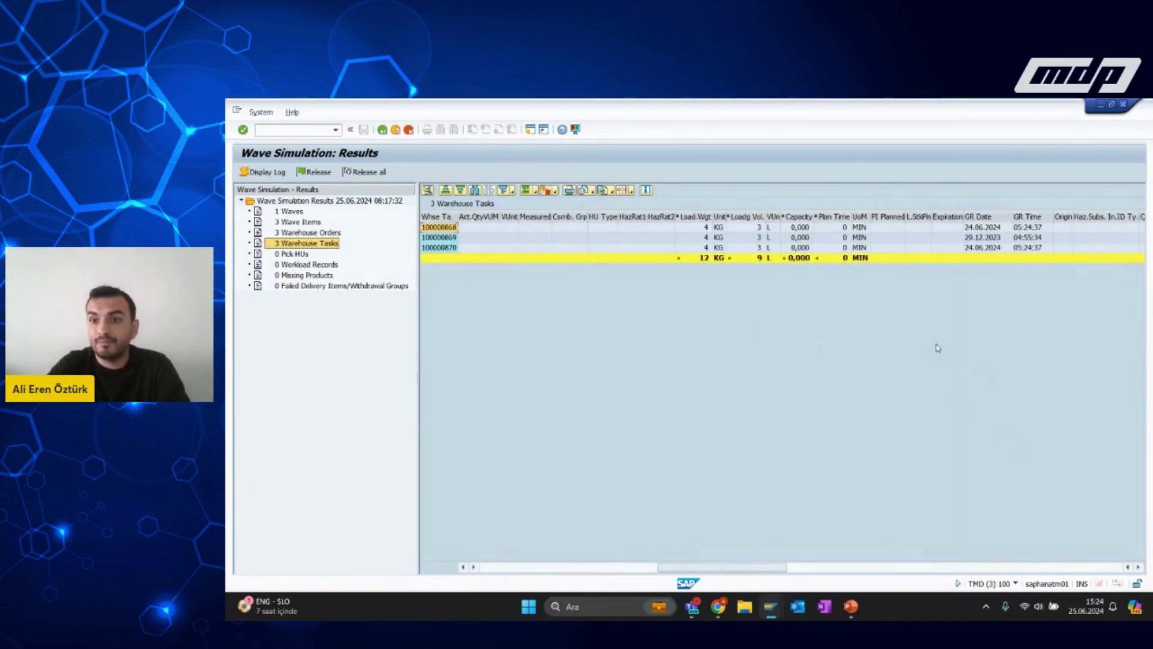
{"action": "scroll", "coordinate": [938, 347], "scroll_direction": "right", "scroll_amount": 5}
{"action": "scroll", "coordinate": [825, 238], "scroll_direction": "right", "scroll_amount": 5}
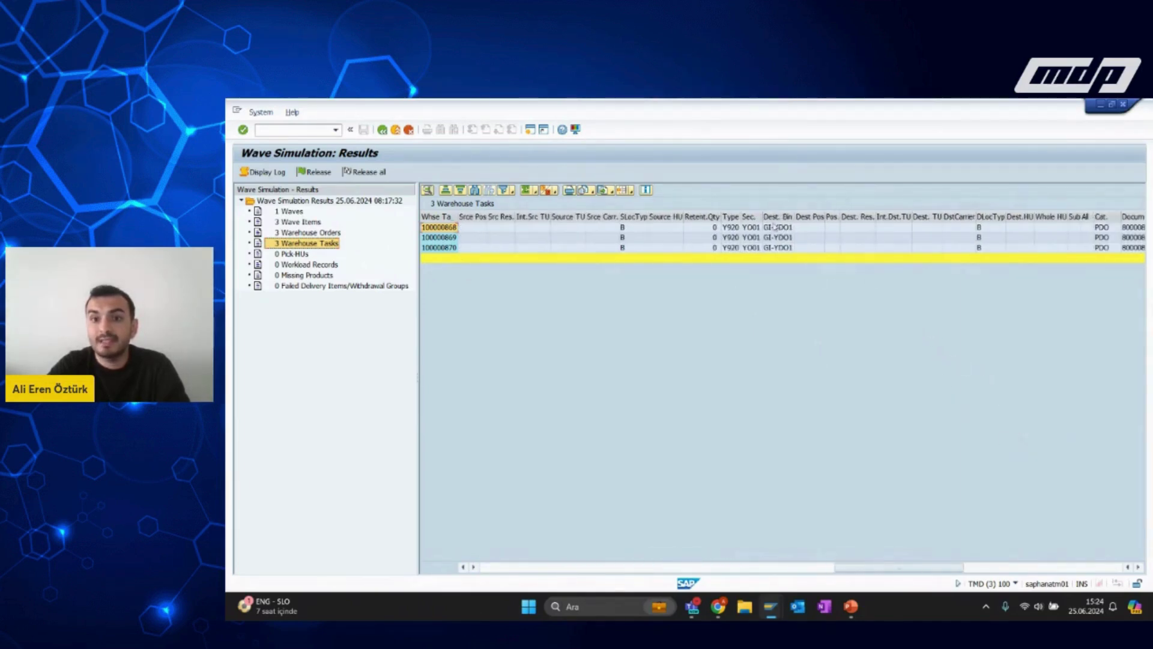
{"action": "scroll", "coordinate": [781, 255], "scroll_direction": "left", "scroll_amount": 5}
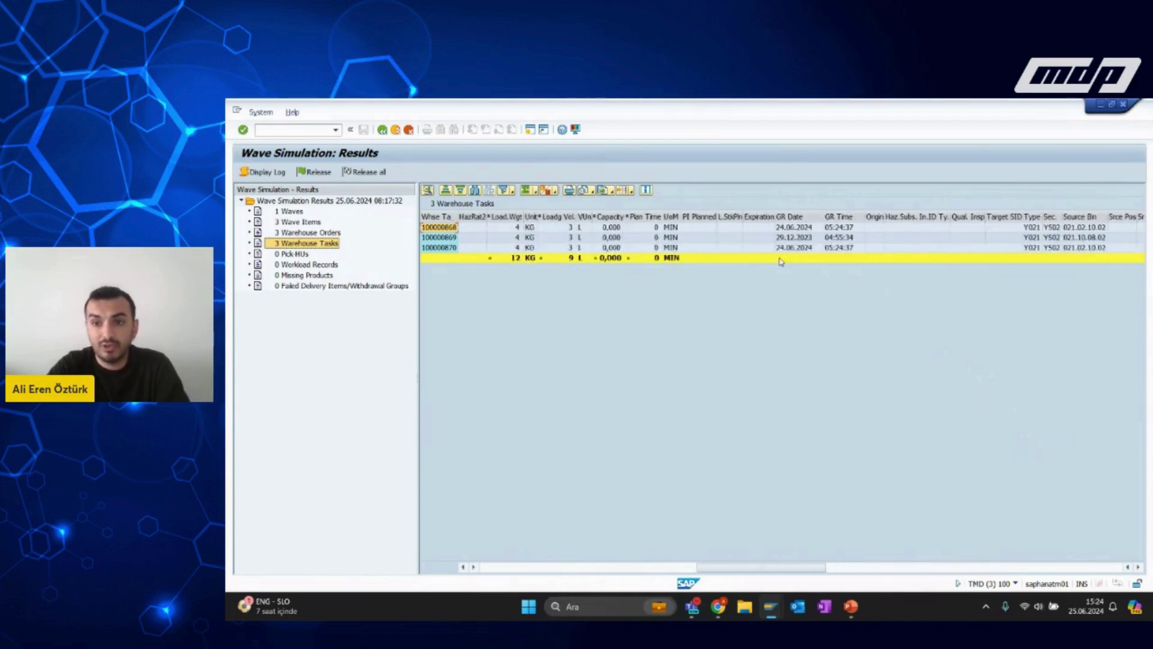
{"action": "scroll", "coordinate": [661, 288], "scroll_direction": "left", "scroll_amount": 5}
{"action": "scroll", "coordinate": [493, 318], "scroll_direction": "left", "scroll_amount": 5}
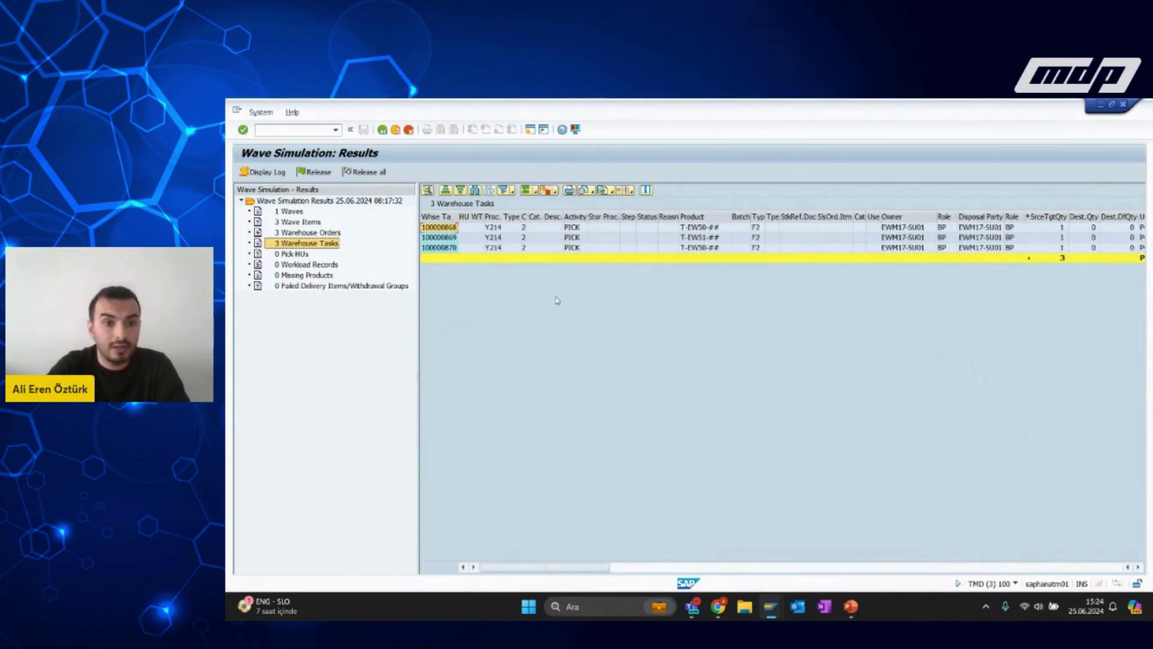
Release wave 4000045 and acknowledge the release log.
{"action": "left_click", "coordinate": [300, 202]}
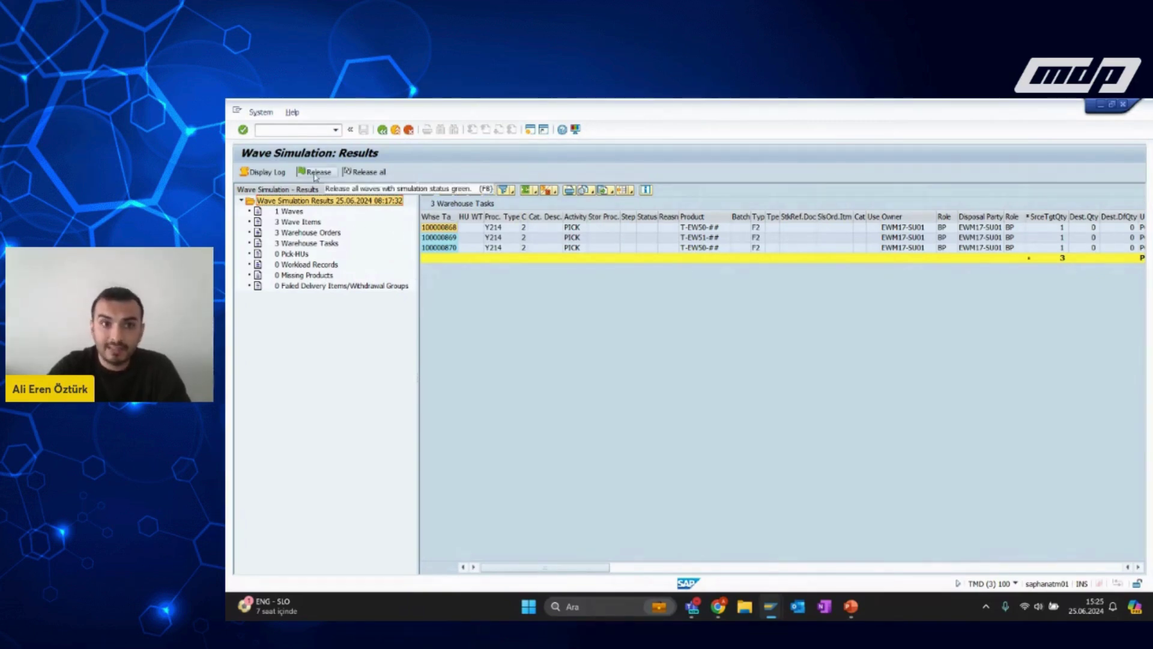
{"action": "left_click", "coordinate": [314, 173]}
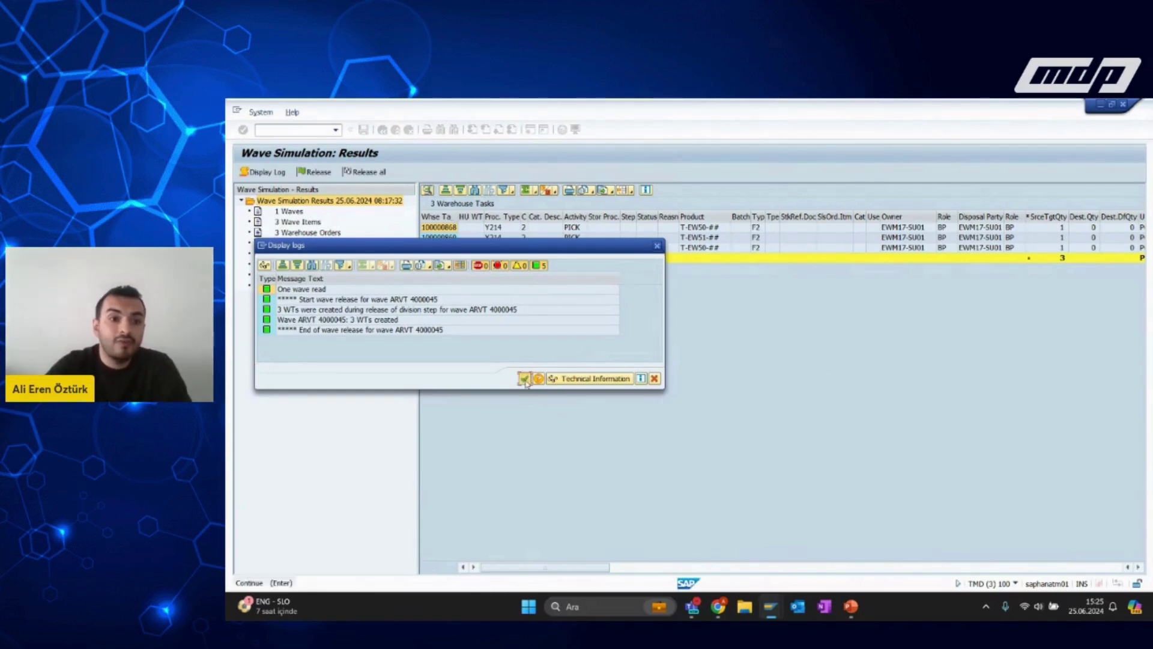
{"action": "left_click", "coordinate": [525, 379]}
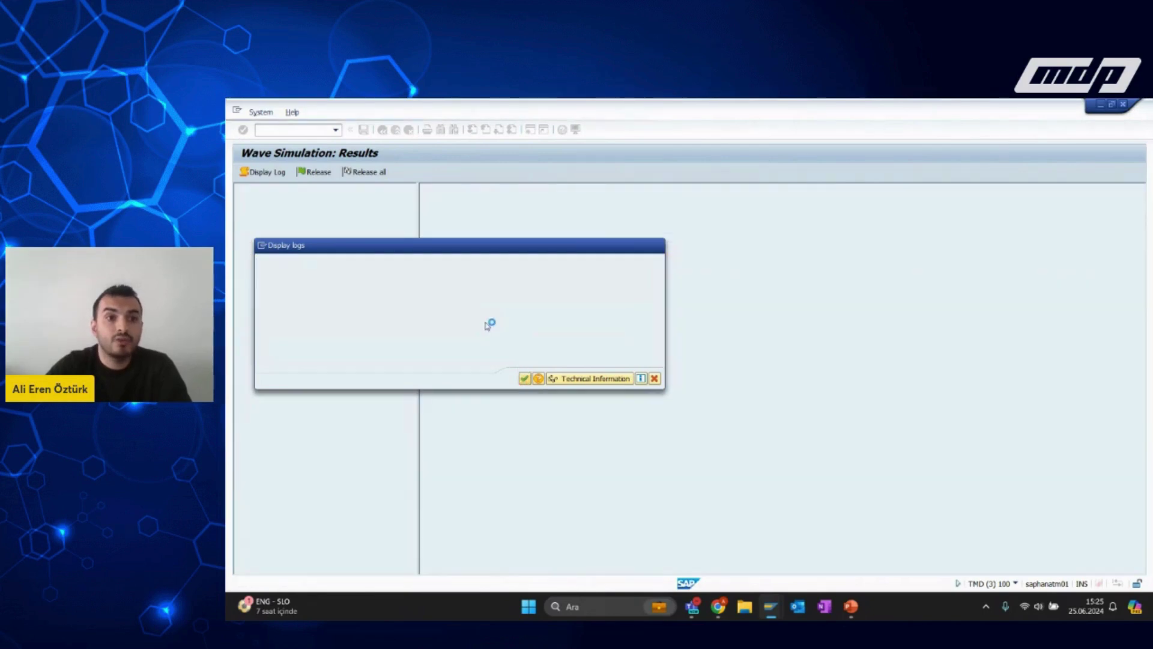
Open the /SCWM/MON monitor and search Documents > Wave for wave 4000045.
{"action": "left_click", "coordinate": [395, 129]}
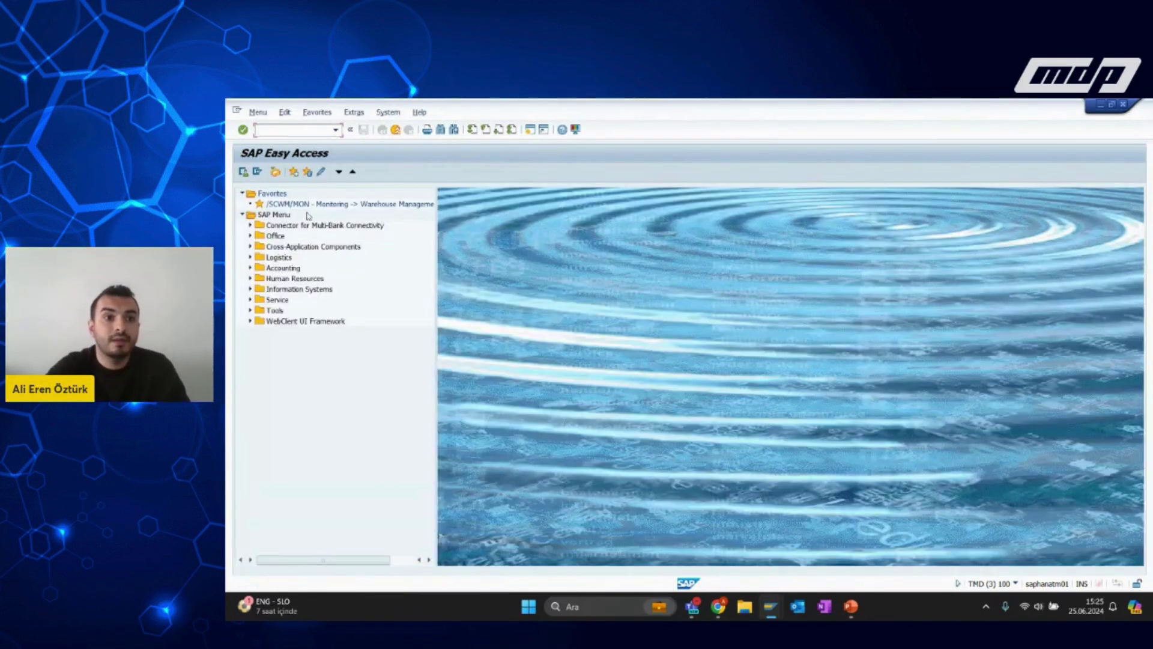
{"action": "double_click", "coordinate": [309, 205]}
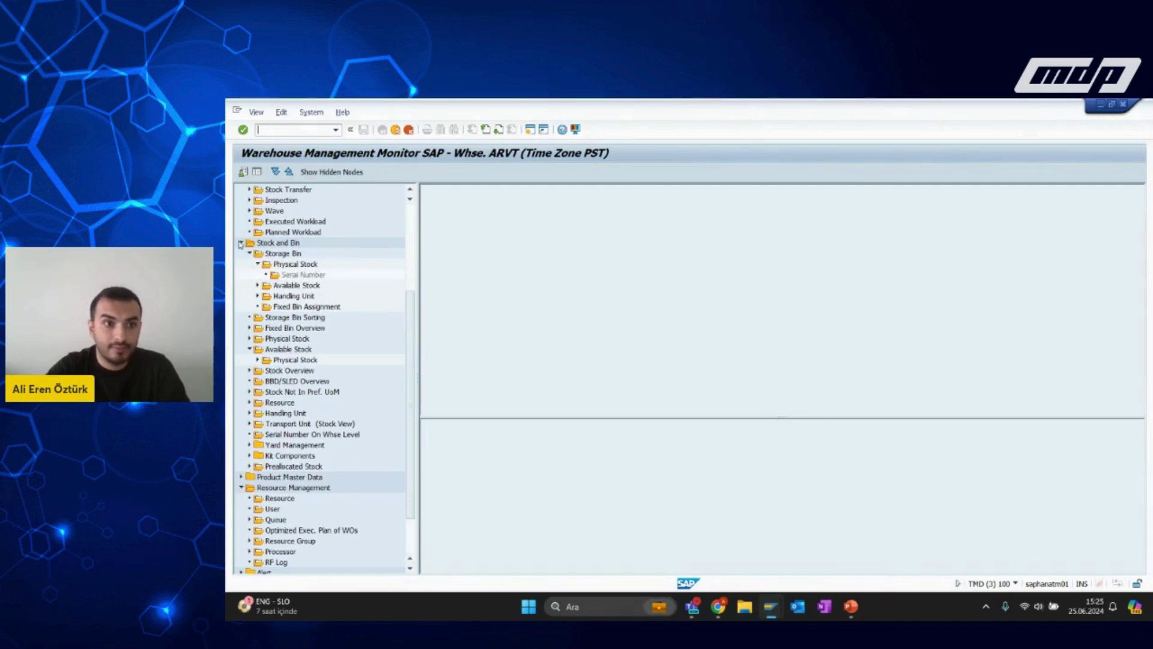
{"action": "left_click", "coordinate": [240, 243]}
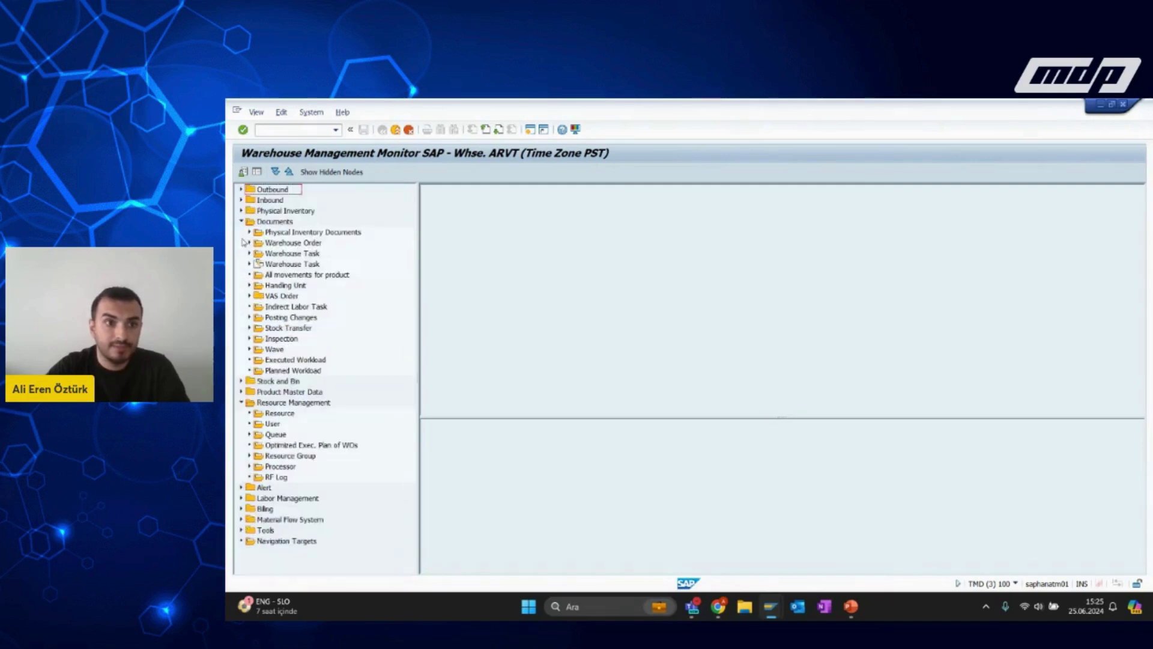
{"action": "left_click", "coordinate": [274, 349]}
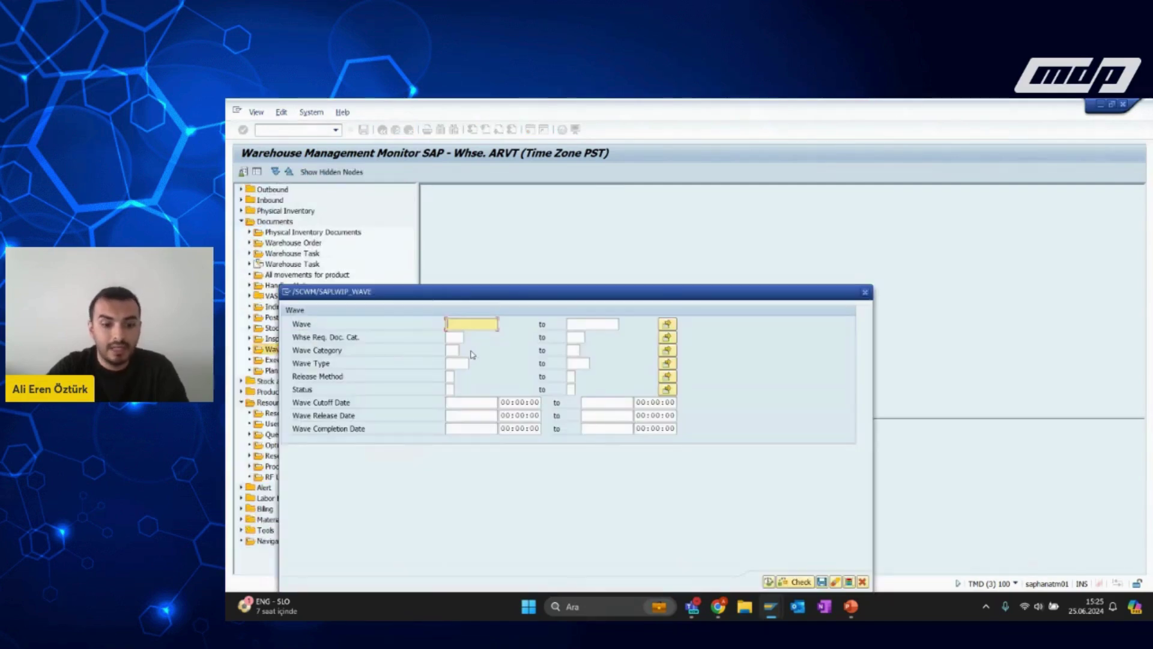
{"action": "type", "text": "4000046"}
{"action": "key", "text": "Return"}
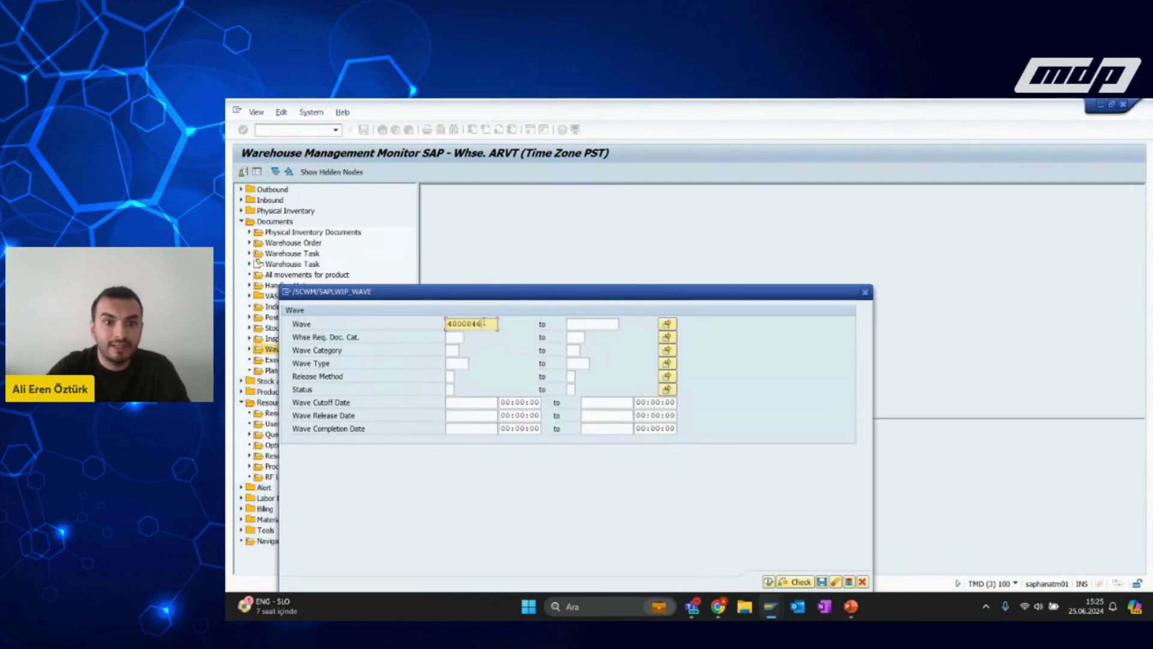
{"action": "key", "text": "BackSpace"}
{"action": "type", "text": "5"}
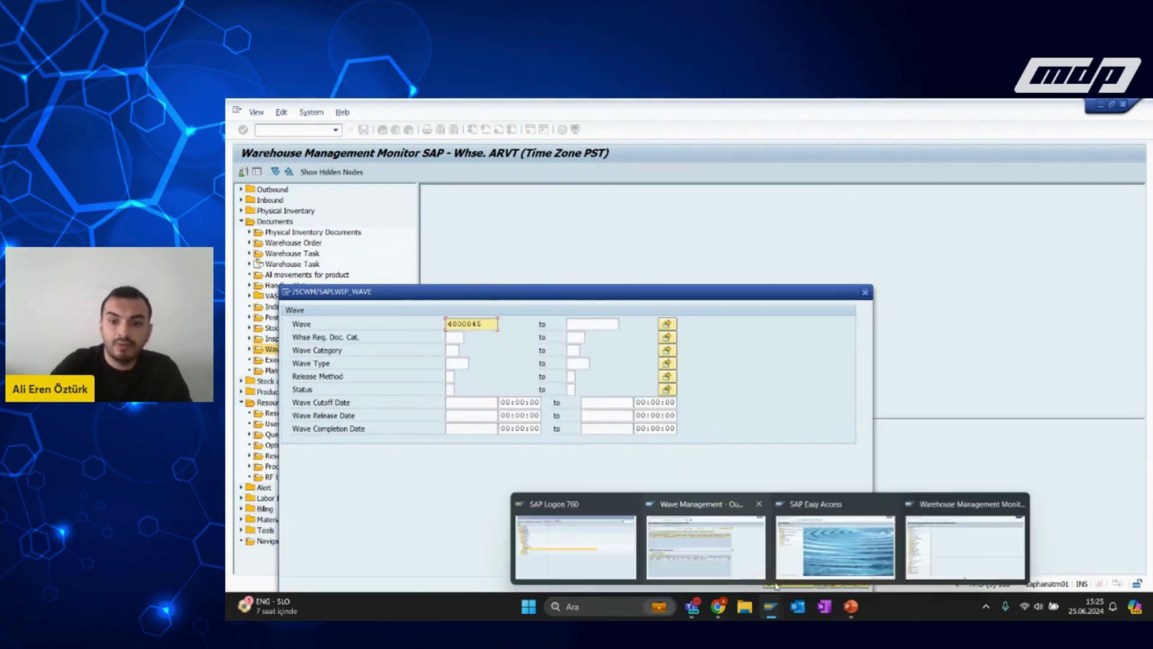
{"action": "key", "text": "Return"}
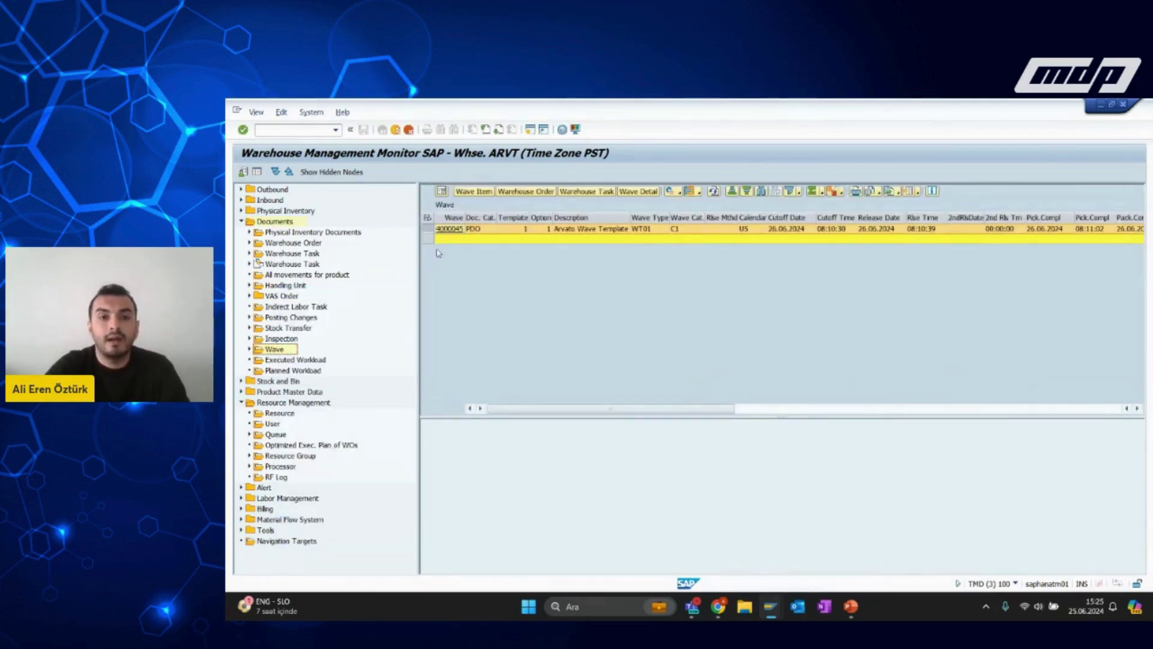
Confirm warehouse tasks 100000869 to 100000871 in the background and close the log.
{"action": "left_click", "coordinate": [586, 191]}
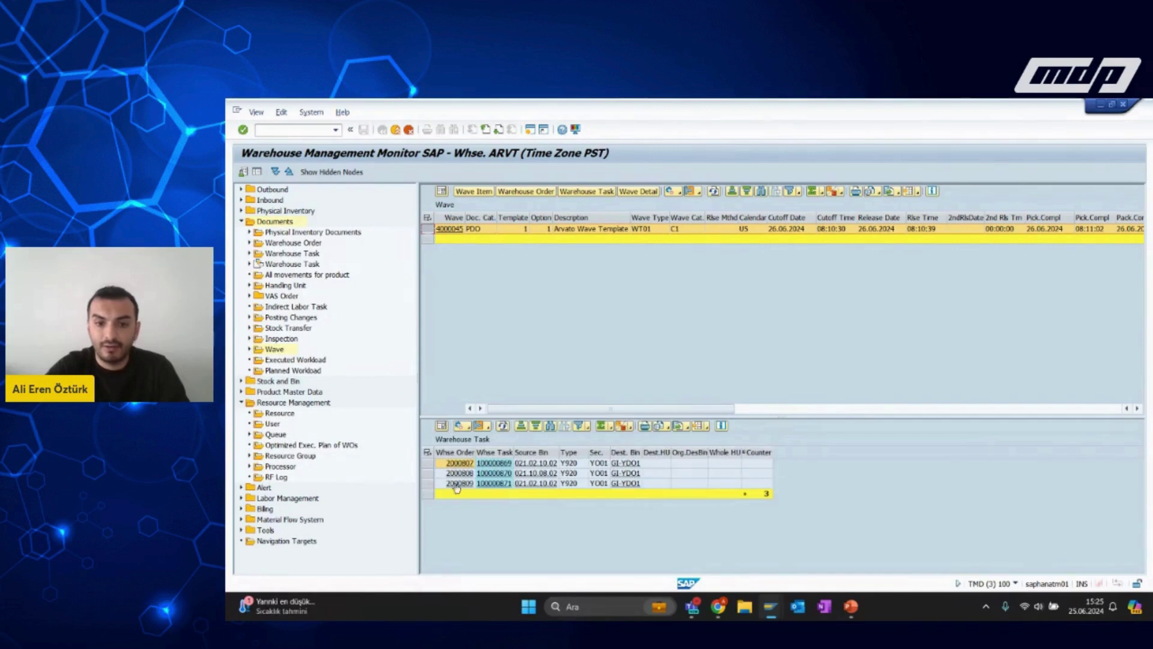
{"action": "left_click", "coordinate": [427, 452]}
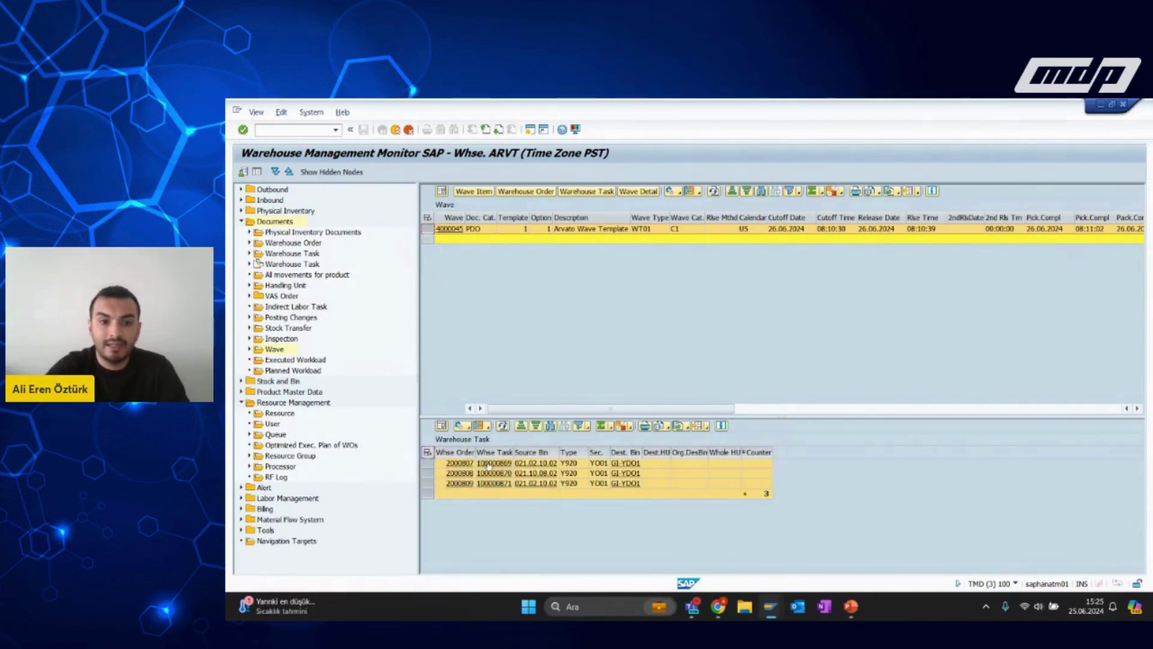
{"action": "left_click", "coordinate": [470, 428]}
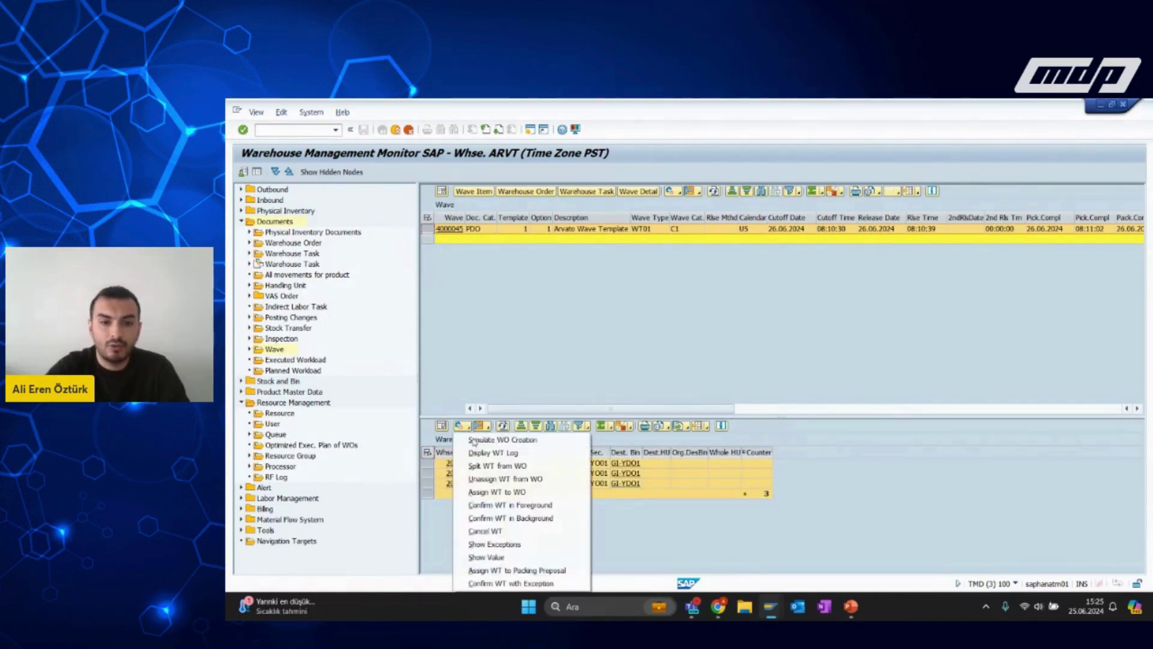
{"action": "left_click", "coordinate": [523, 519]}
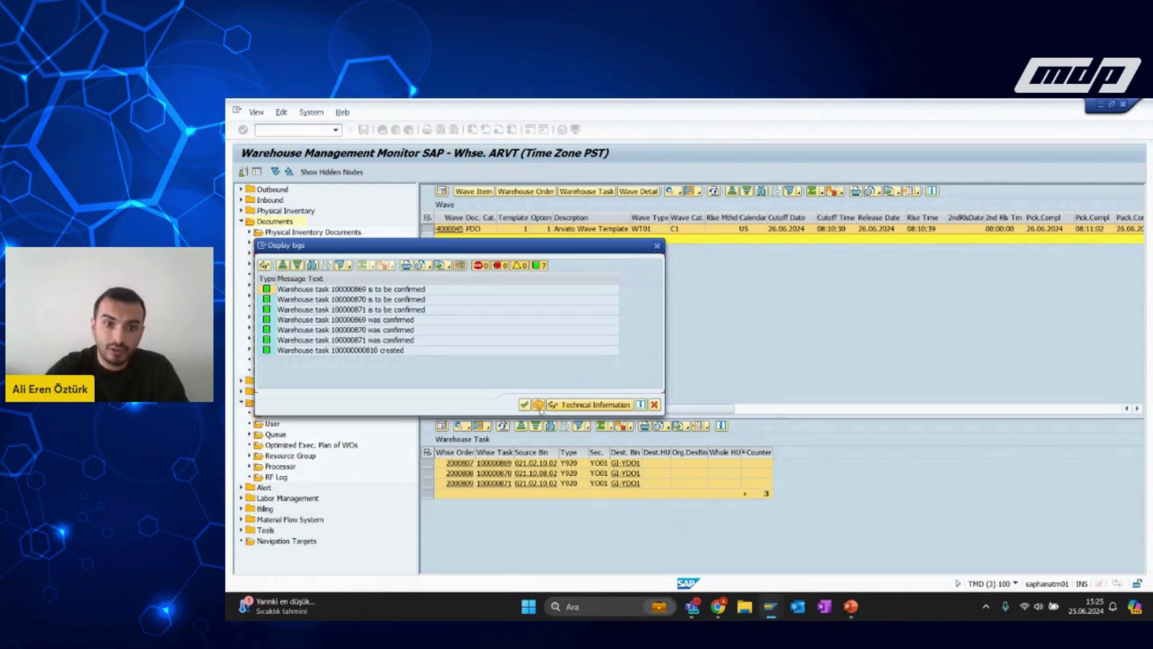
{"action": "left_click", "coordinate": [524, 404]}
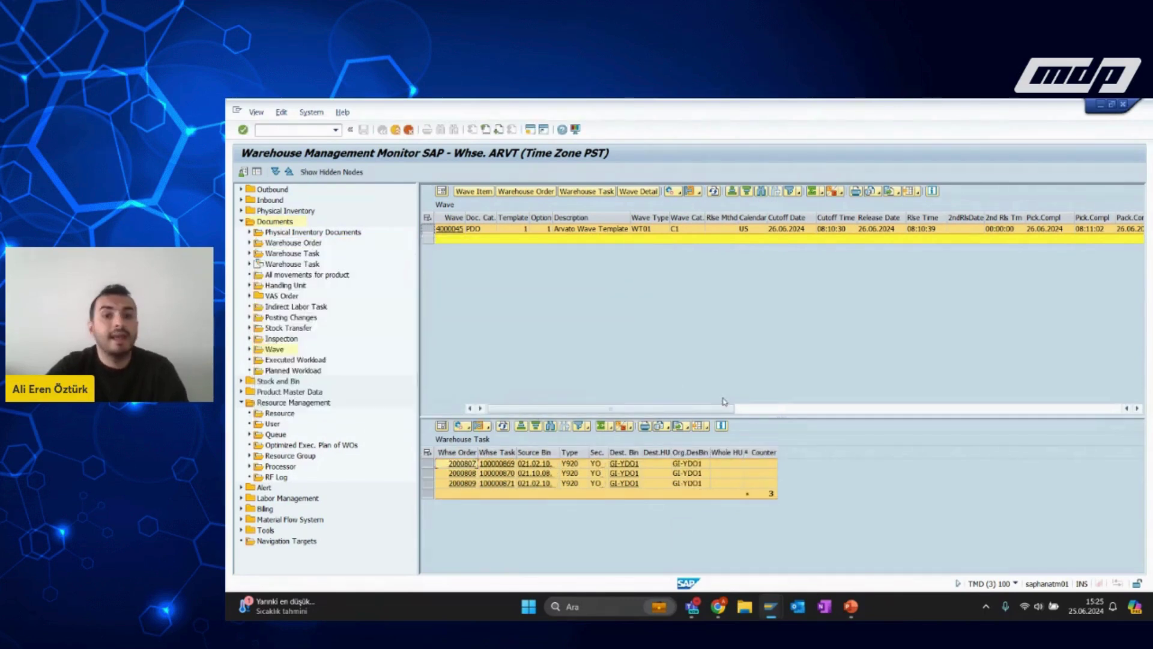